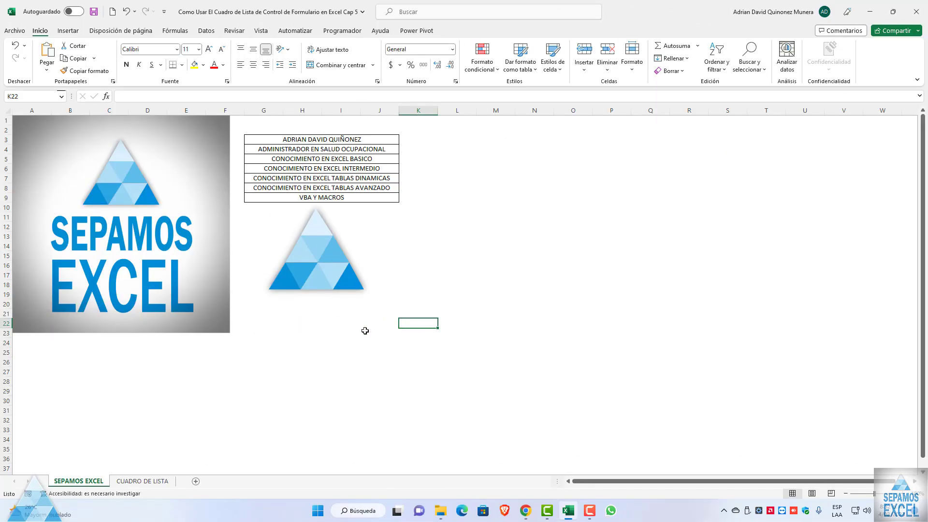
Go to the CUADRO DE LISTA sheet, which shows only the Cap 5 list-box title box.
click(142, 481)
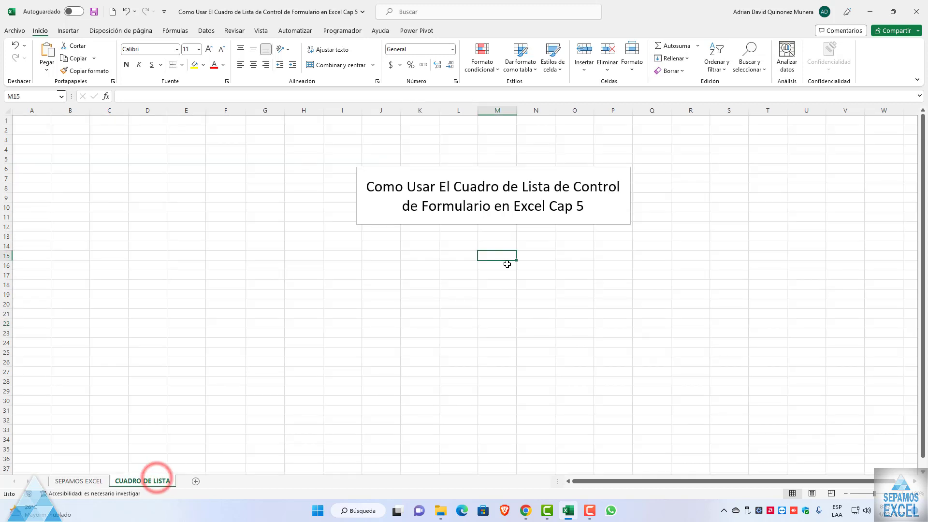
click(526, 251)
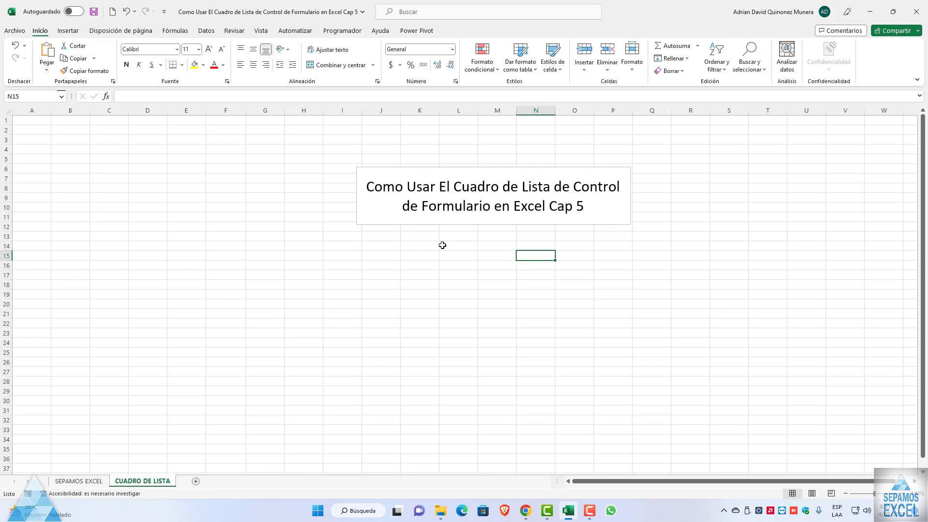
click(234, 156)
click(166, 163)
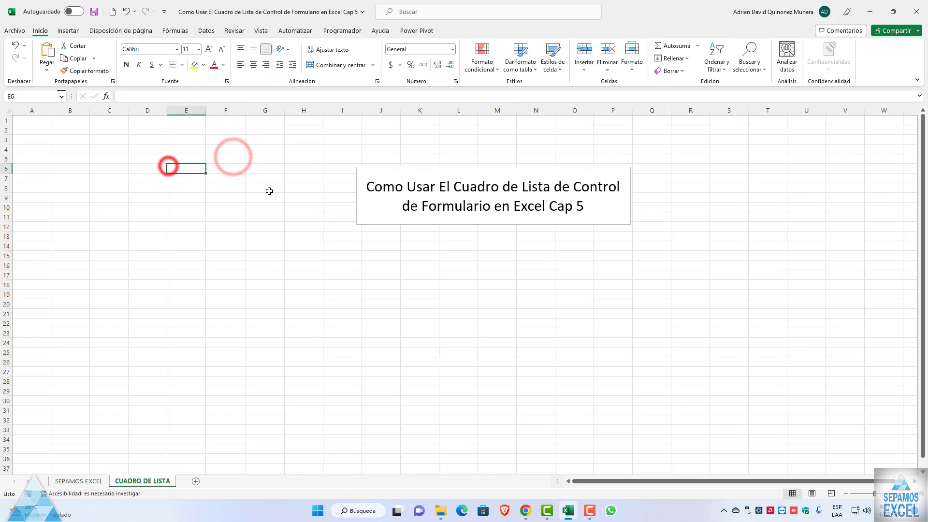
click(269, 190)
click(271, 161)
click(202, 158)
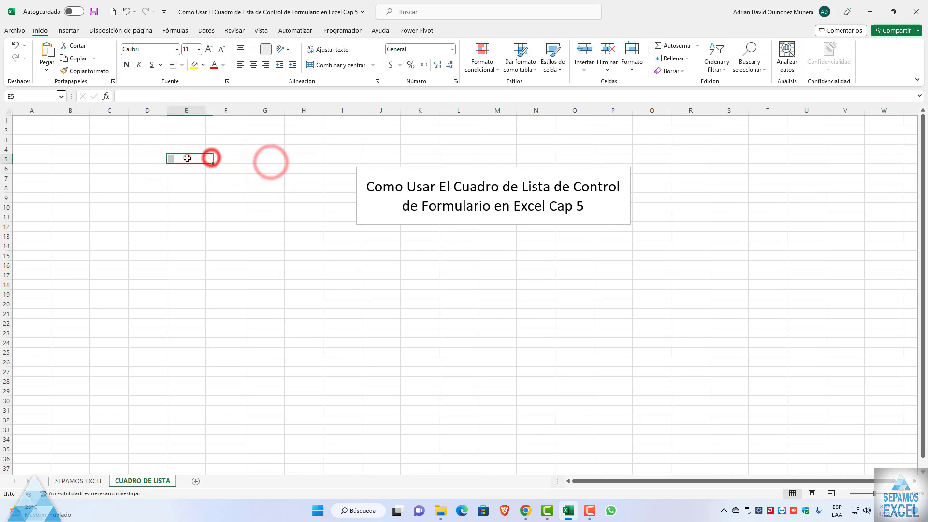
click(179, 187)
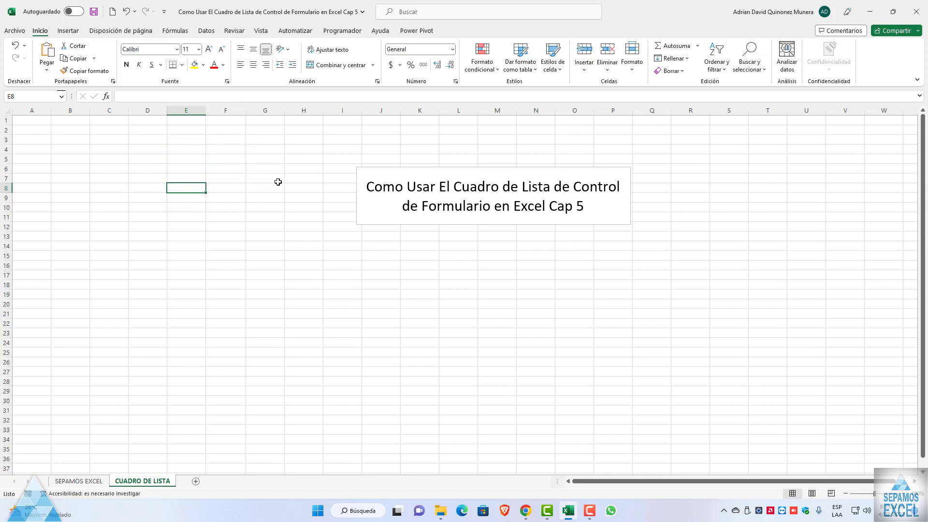
Drag the Cap 5 title box slightly right and down, then deselect it.
click(482, 224)
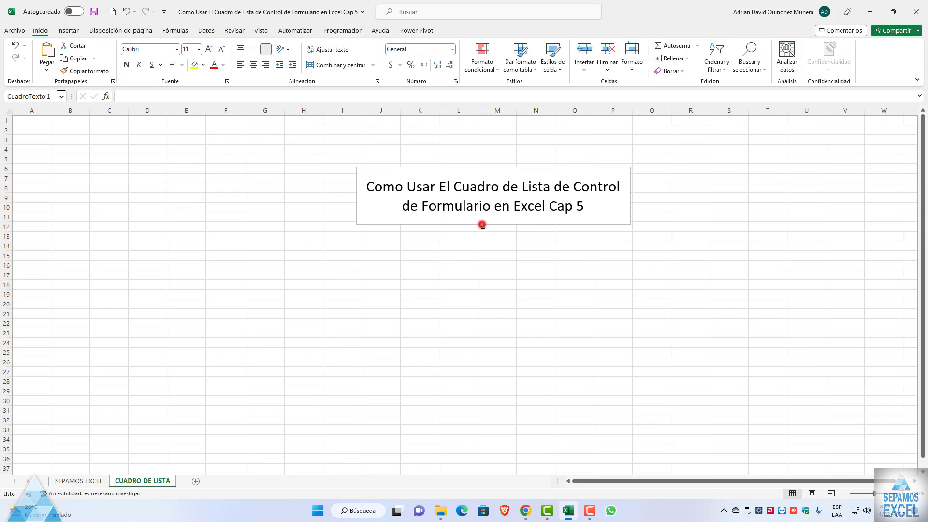
click(430, 237)
click(431, 225)
drag(431, 225, 482, 230)
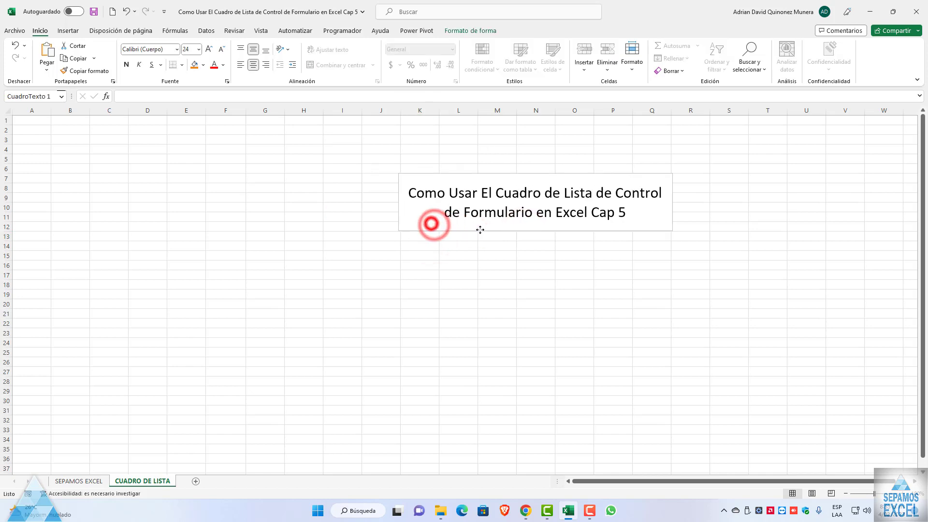
click(217, 148)
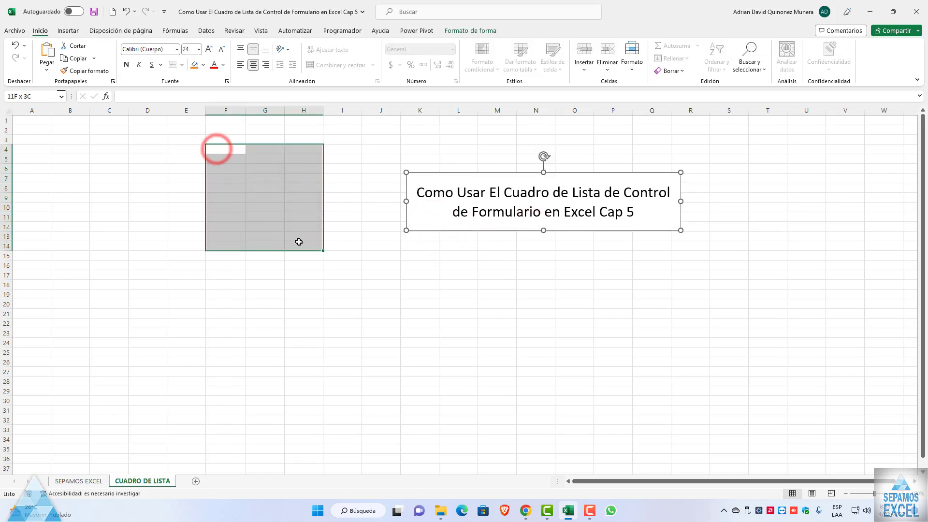
drag(216, 148, 300, 196)
click(346, 168)
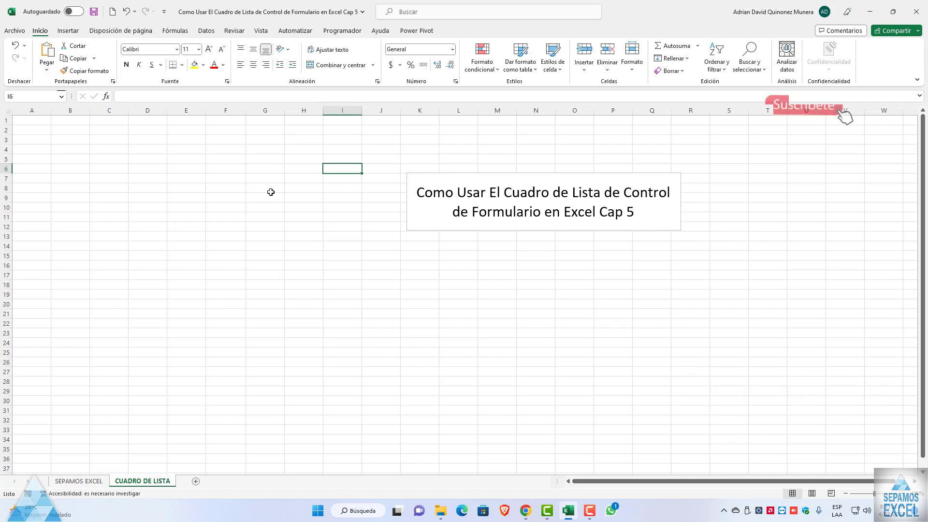
Draw a Cuadro de lista form control from the Programador tab and place it around G5:J13.
click(342, 30)
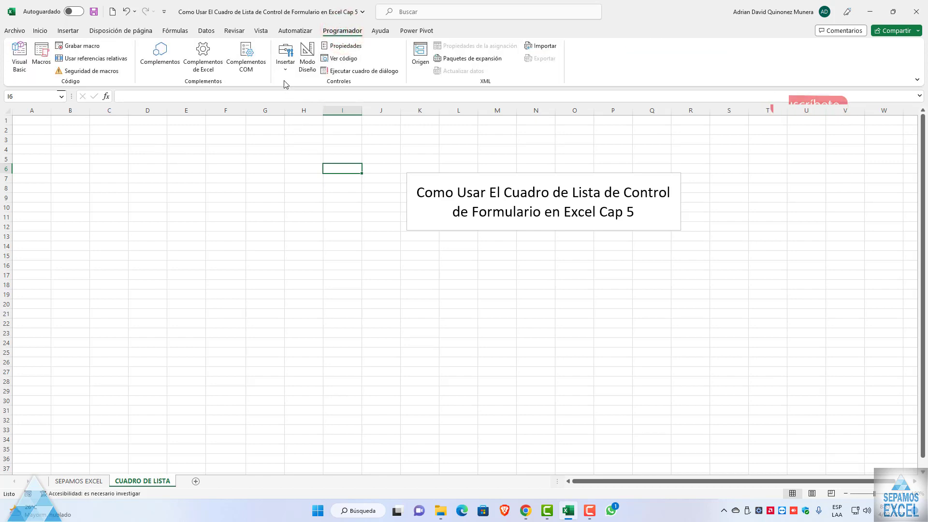
click(441, 171)
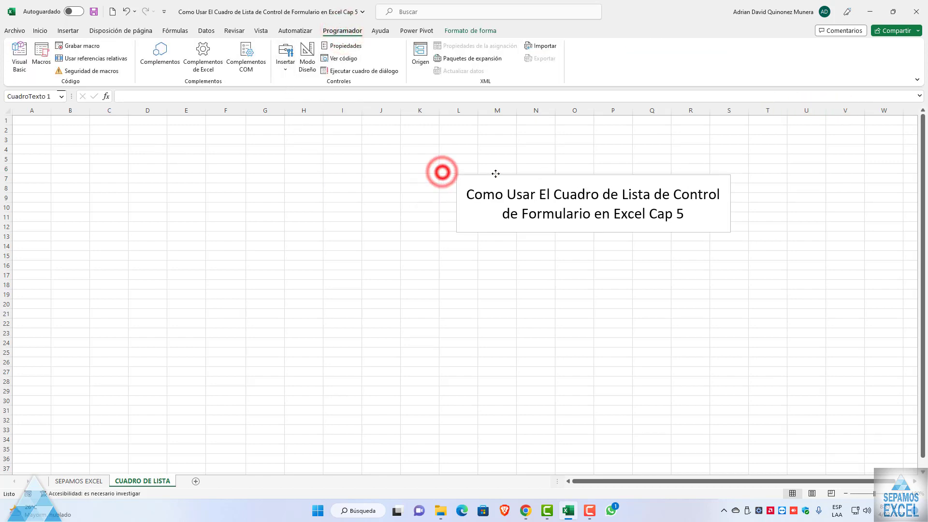
click(285, 70)
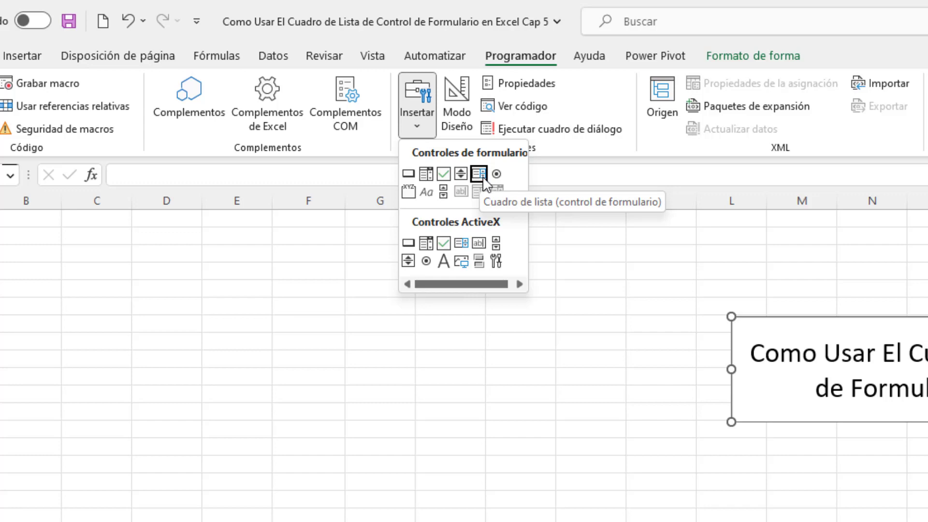
click(483, 175)
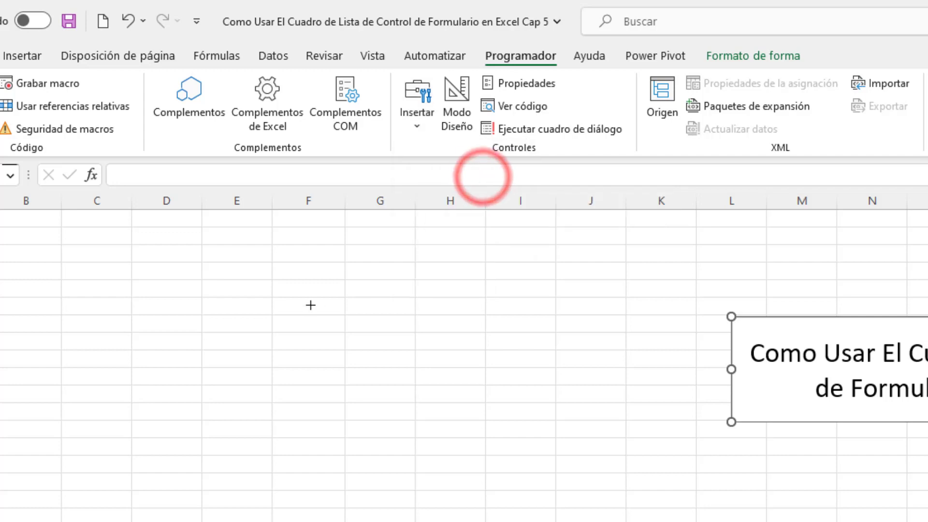
mouse_move(297, 300)
mouse_down()
mouse_move(474, 329)
mouse_move(644, 462)
mouse_up()
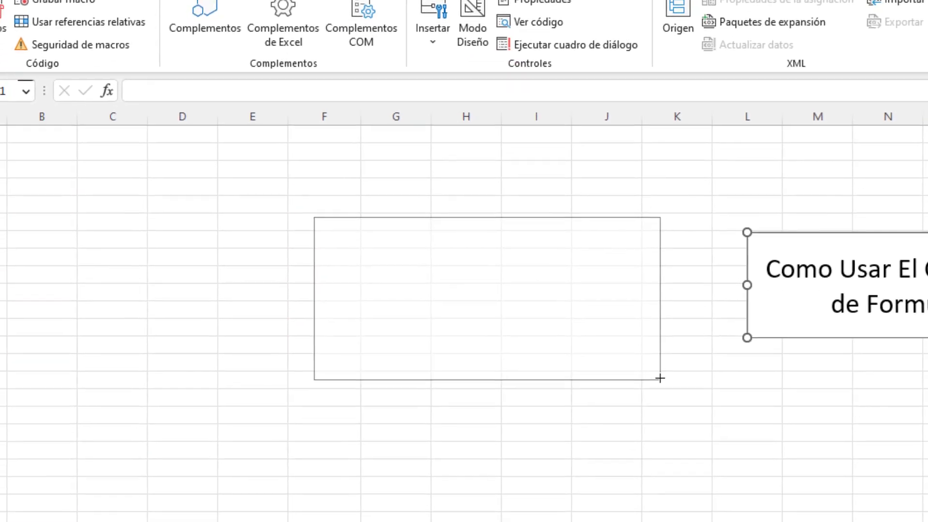
drag(660, 377, 660, 378)
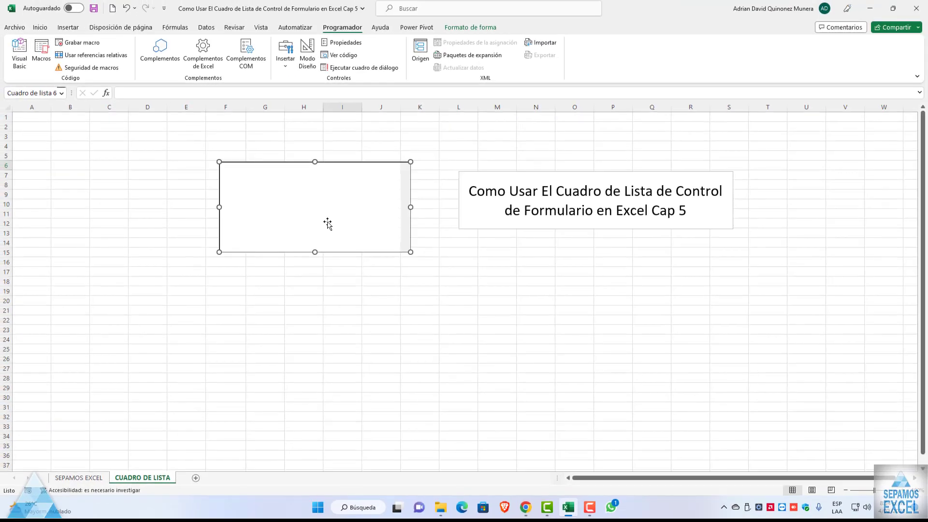
drag(327, 224, 355, 211)
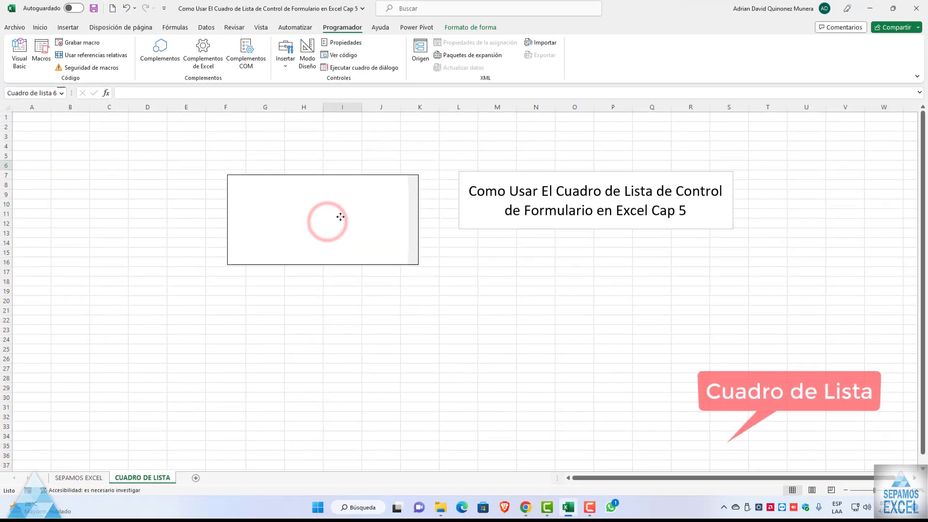
click(400, 273)
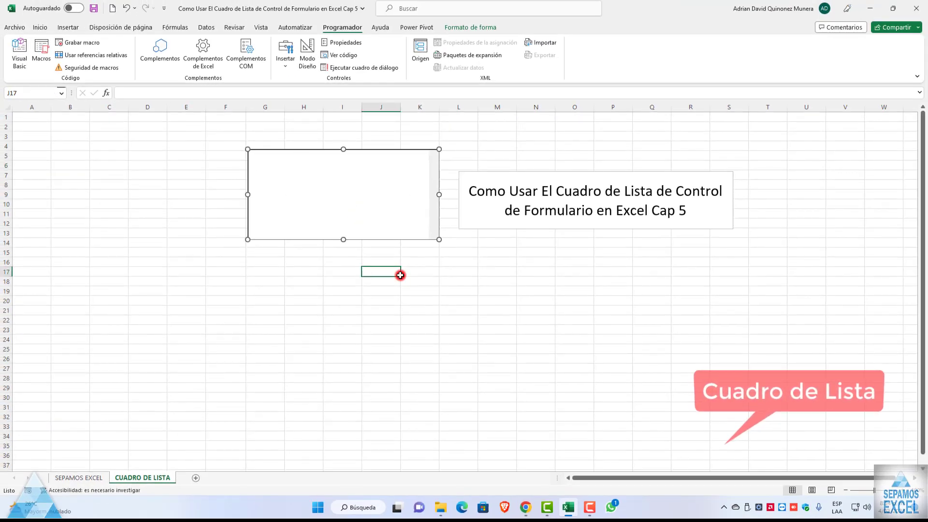
click(322, 194)
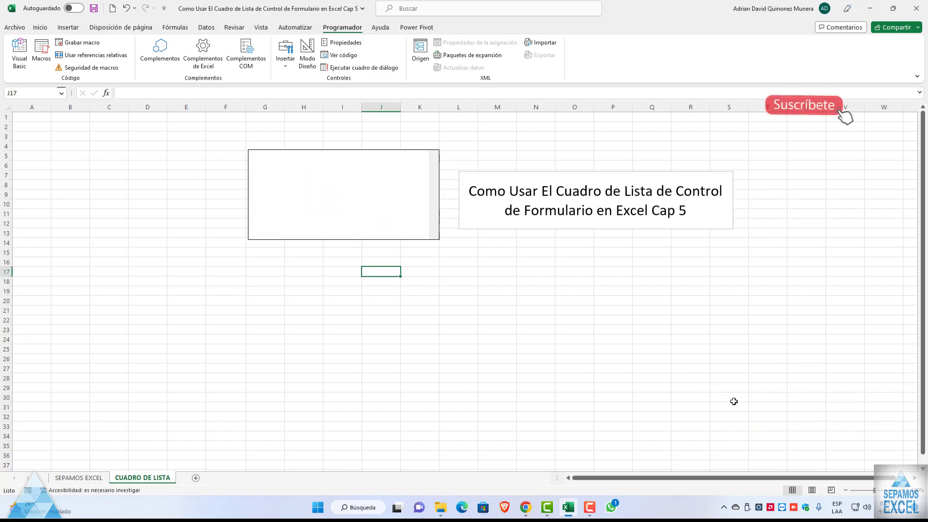
ctrl+scroll(365, 286, up, 2)
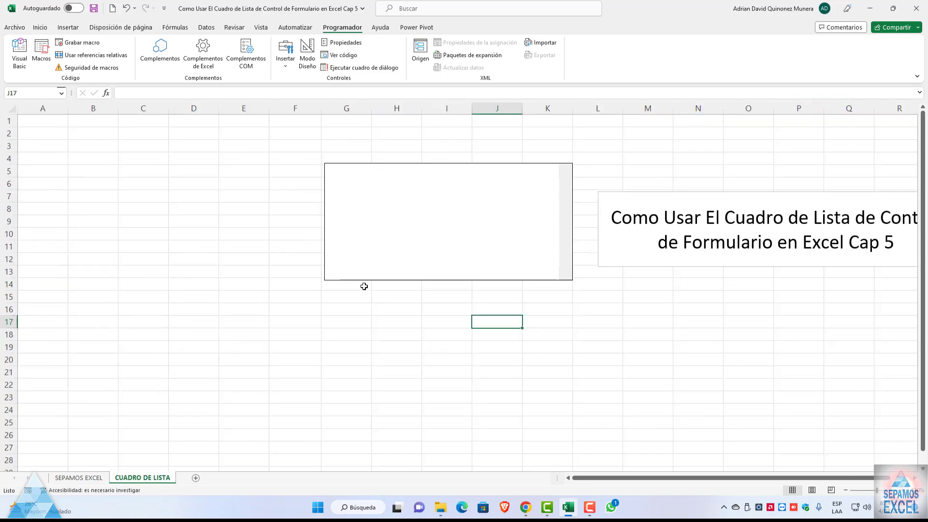
Type the PIASES header in D4, then COLOMBIA, PERU, ECUADOR and ARGENTINA below it.
click(197, 162)
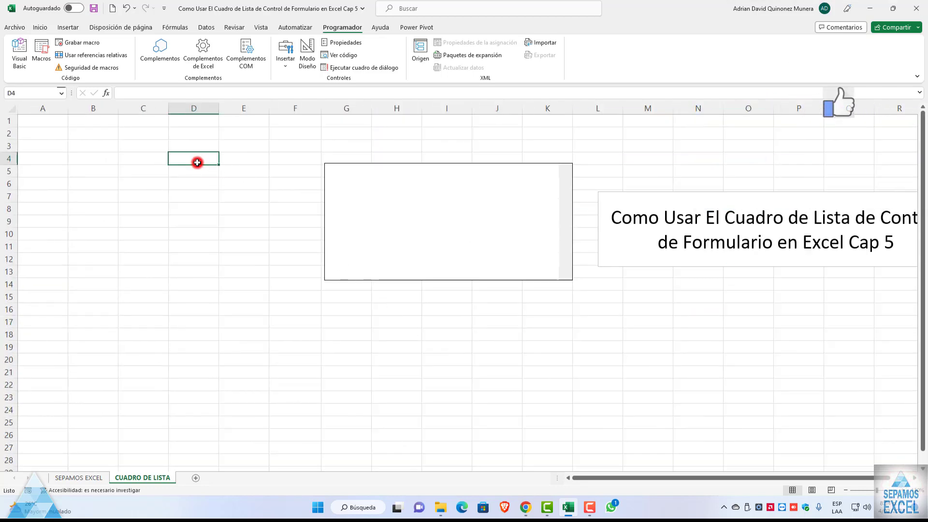
text(PI)
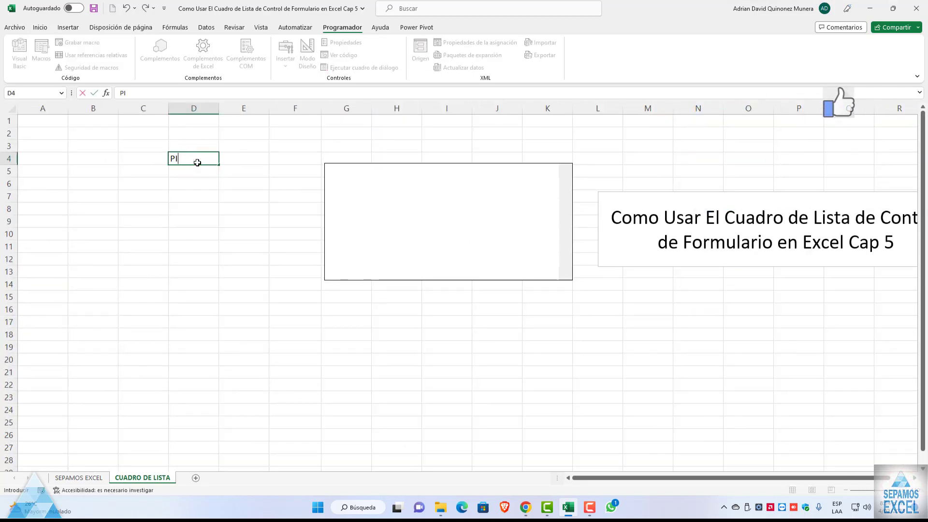
text(ASES)
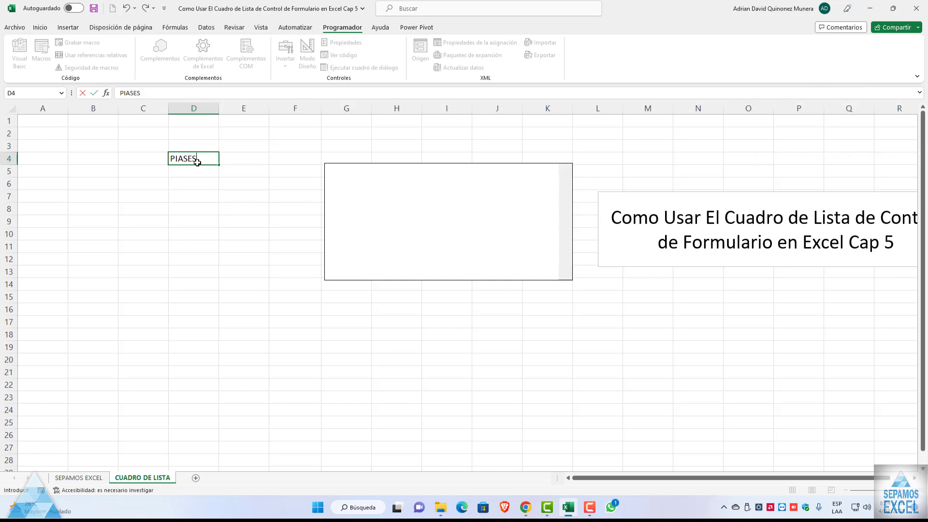
click(196, 172)
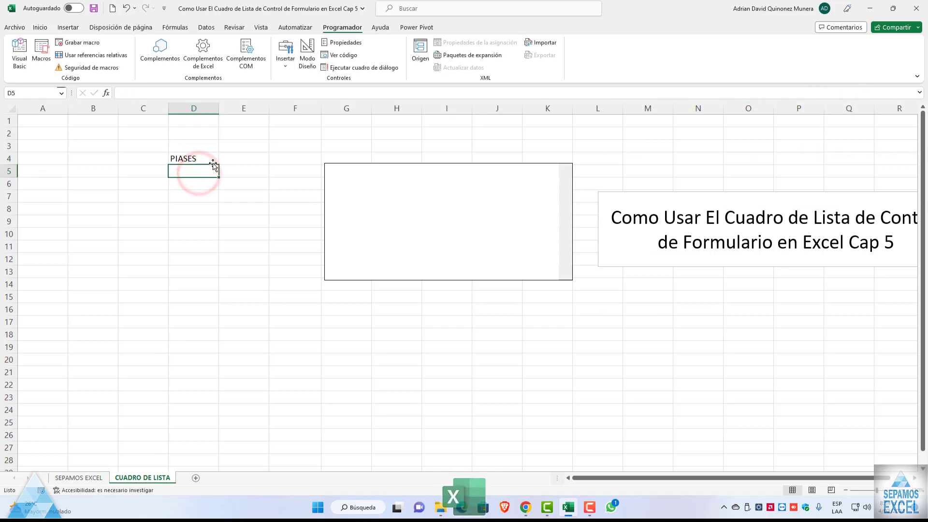
text(COLO)
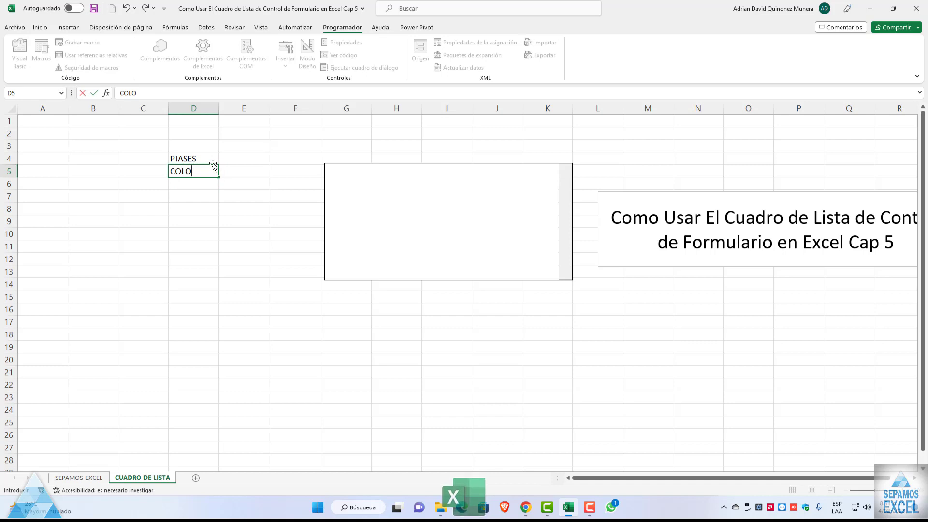
text(MBIA)
key(Return)
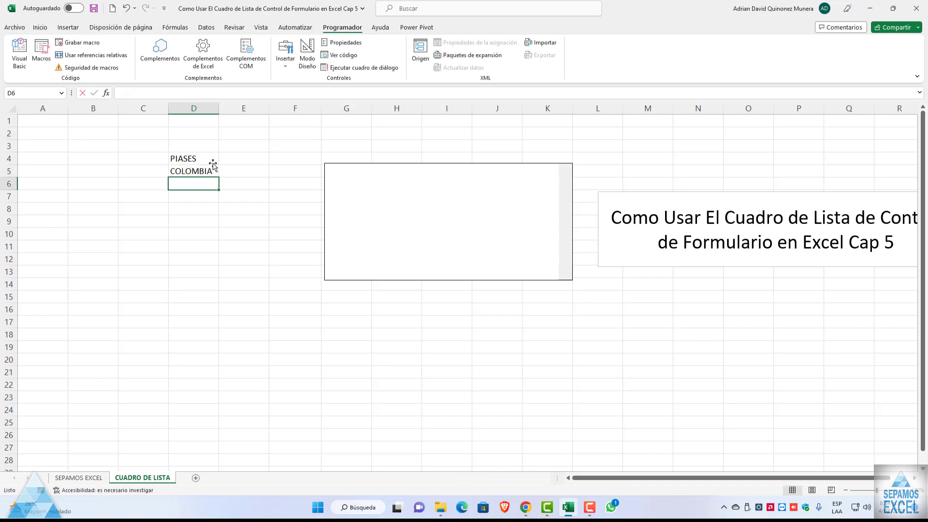
text(PERU)
key(Return)
text(EC)
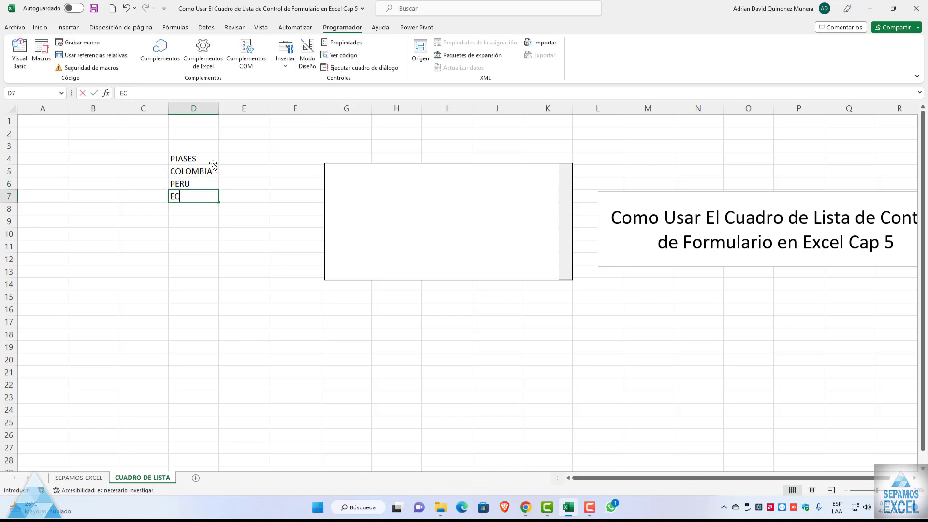
text(UADR)
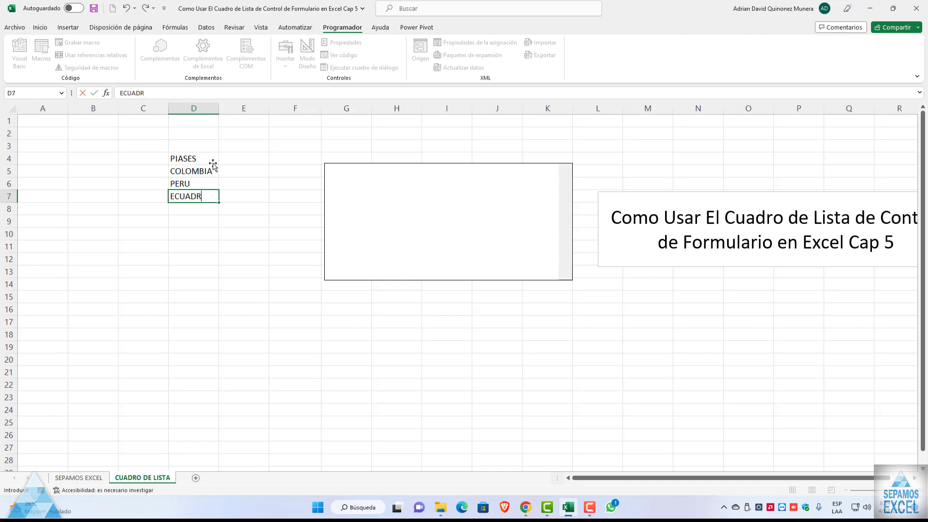
text(O)
key(Return)
text(A)
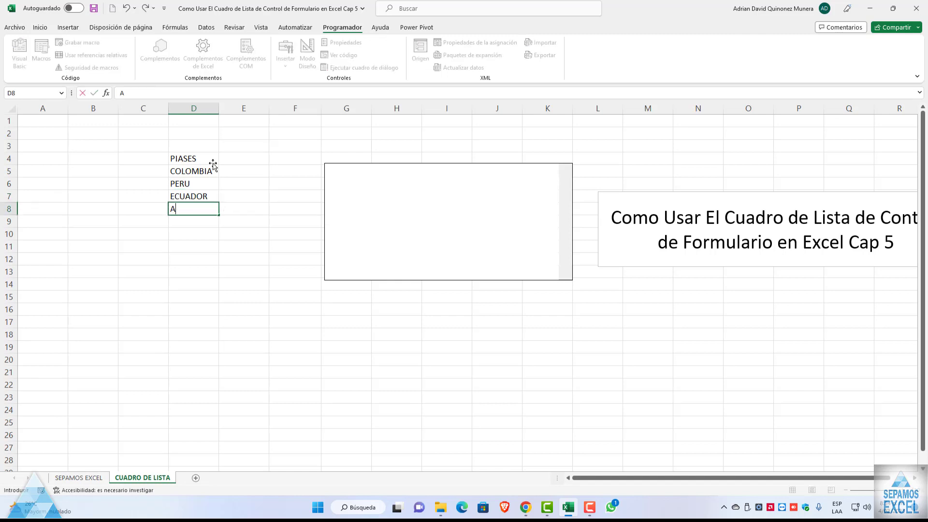
text(NTINAN)
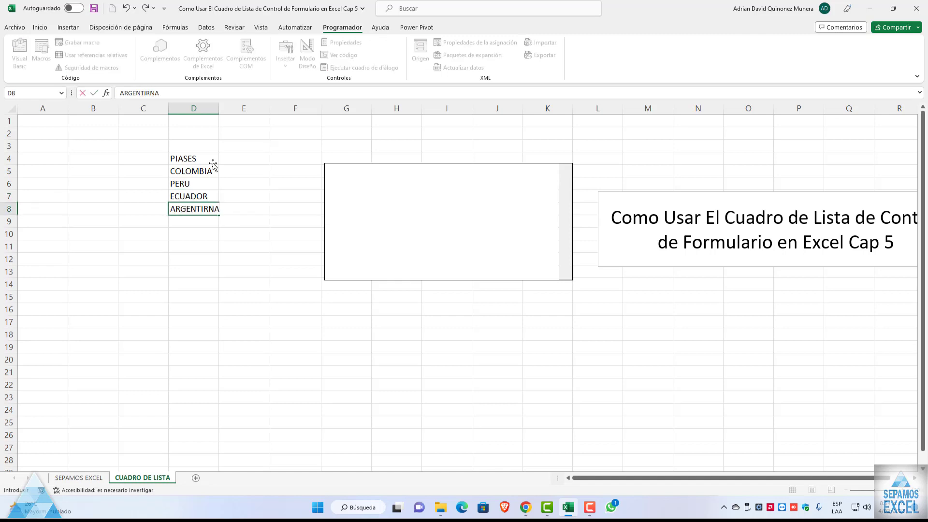
key(BackSpace)
key(BackSpace)
key(BackSpace)
text(NA)
key(Return)
Continue the list with CHILE, PARAGUA, PANAMA, BRAZIL, EEUU and BOLIVIA.
text(CHI)
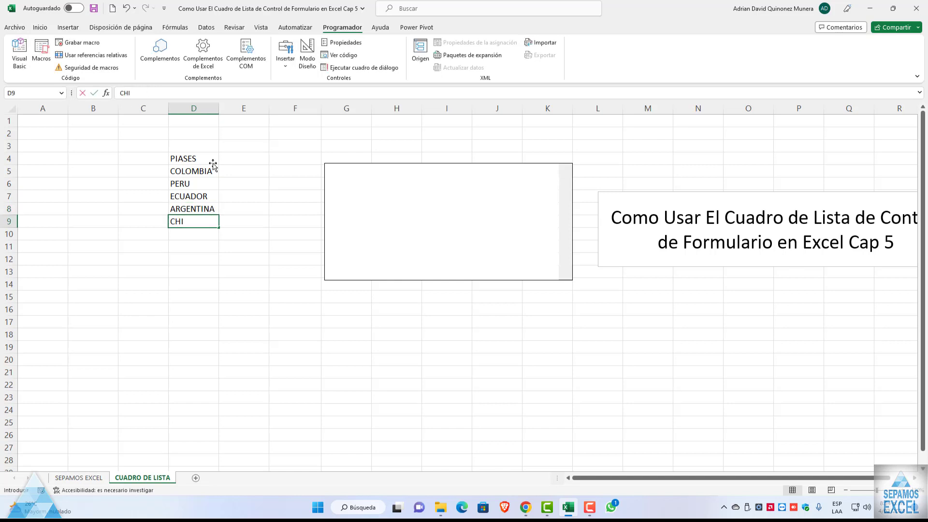
text(LE)
key(Return)
text(PARAGUA)
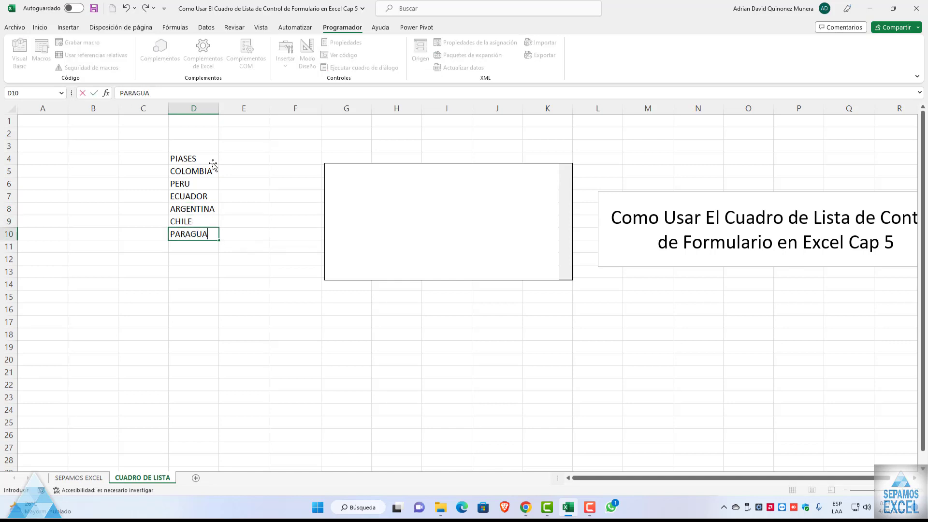
key(Return)
text(A)
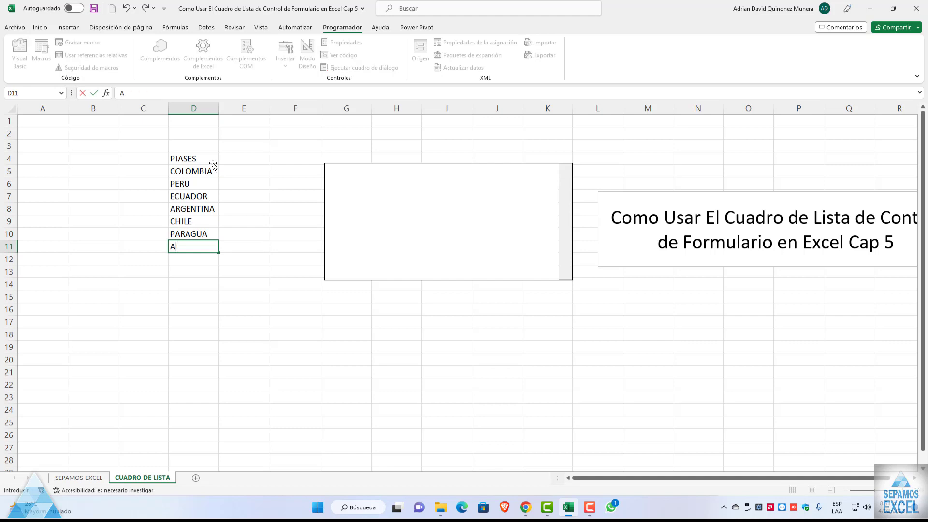
key(BackSpace)
key(BackSpace)
text(PANAM)
text(A)
key(Return)
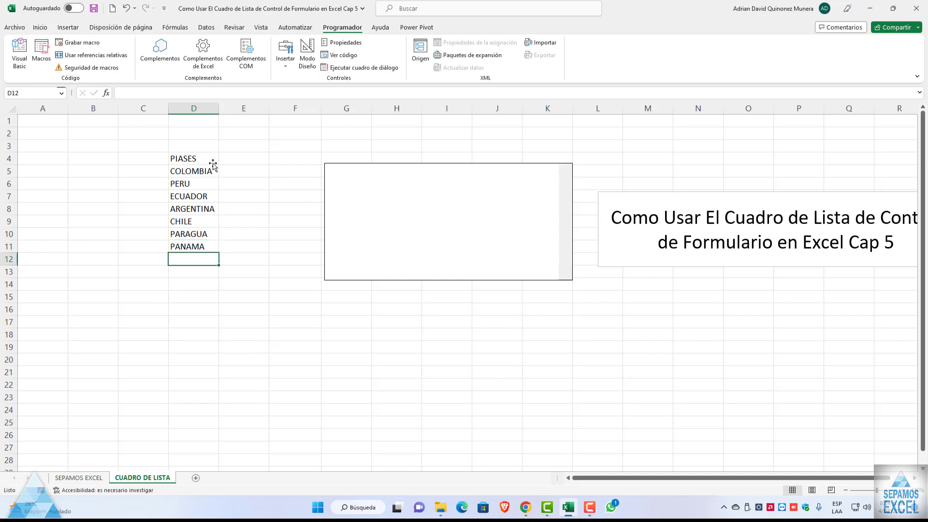
text(BRAZIL)
key(Return)
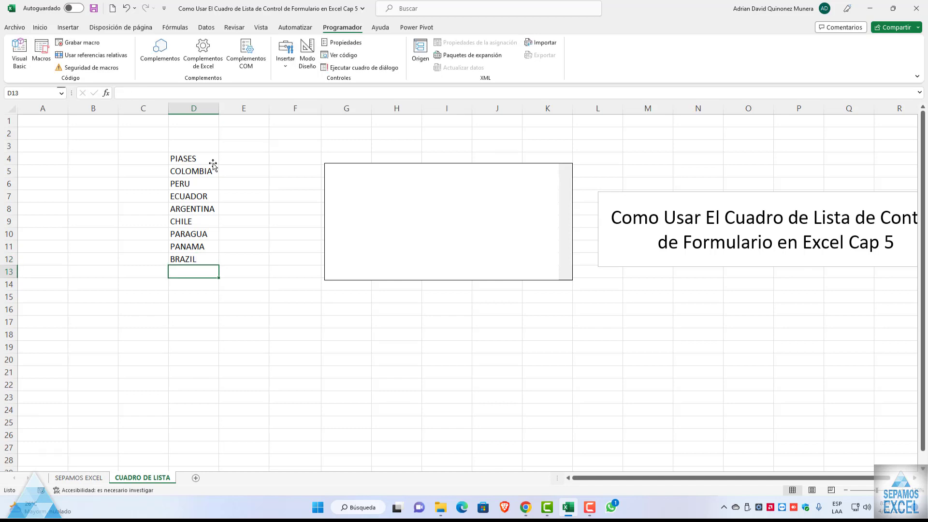
text(EEUU)
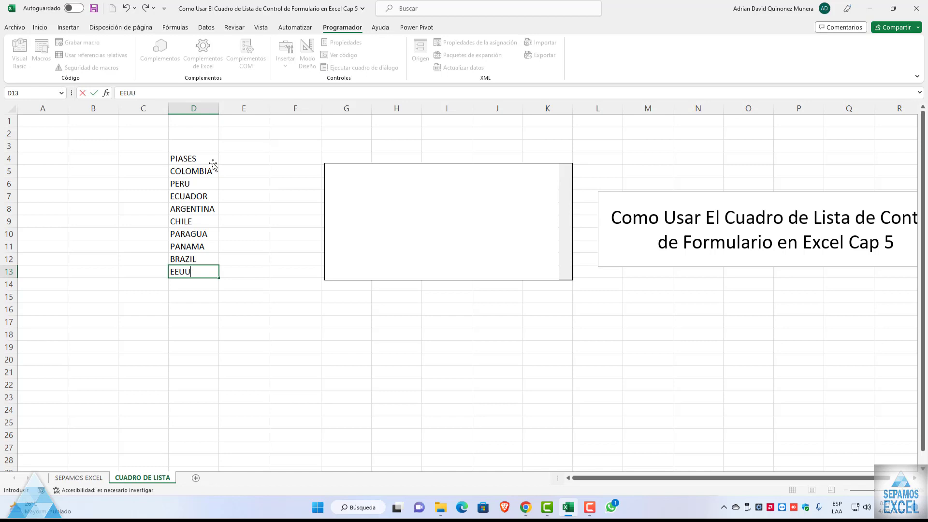
key(Return)
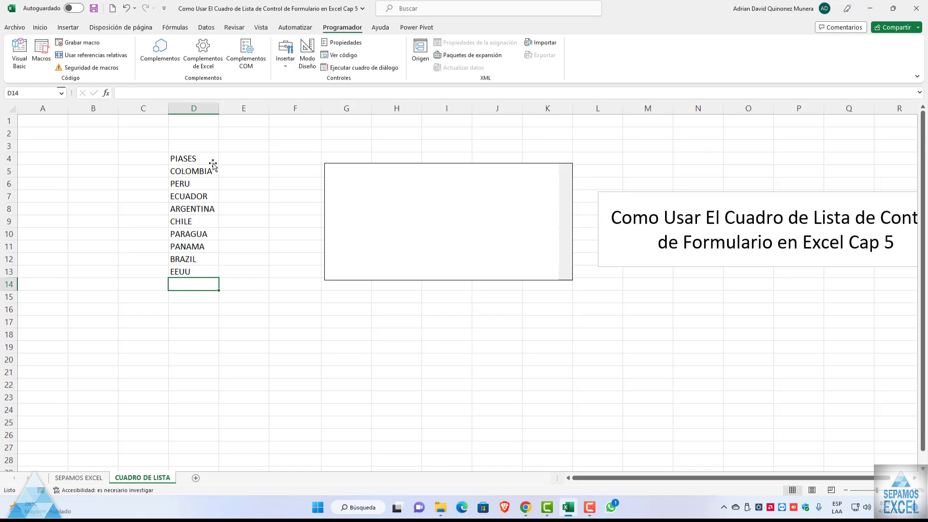
text(BOLIVIA)
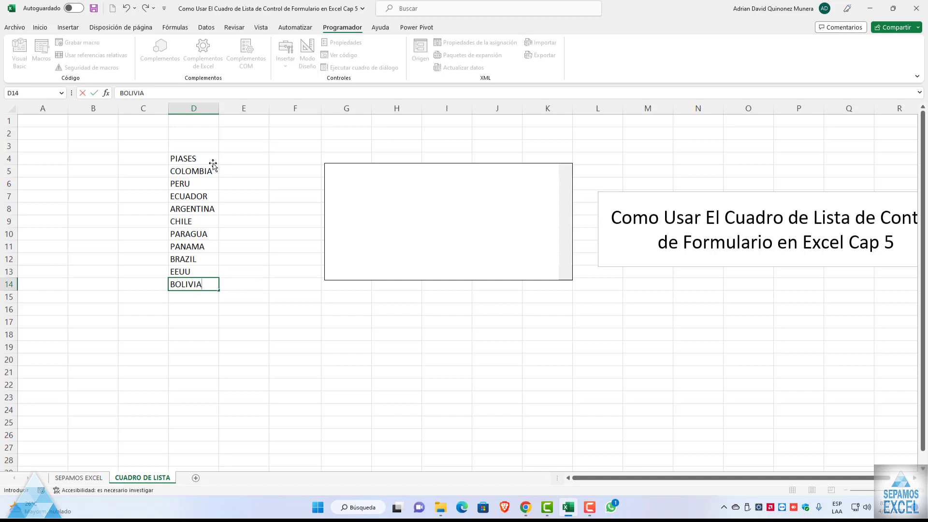
key(Return)
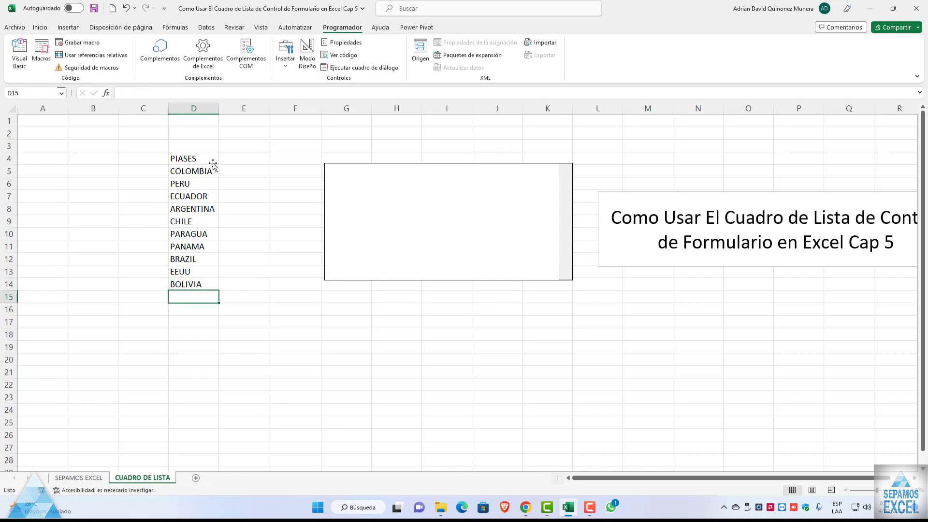
Finish the list with VENEZUELA, JAPON, CHINA and ALEMANIA, then select D4:D18.
text(VENEZUELA)
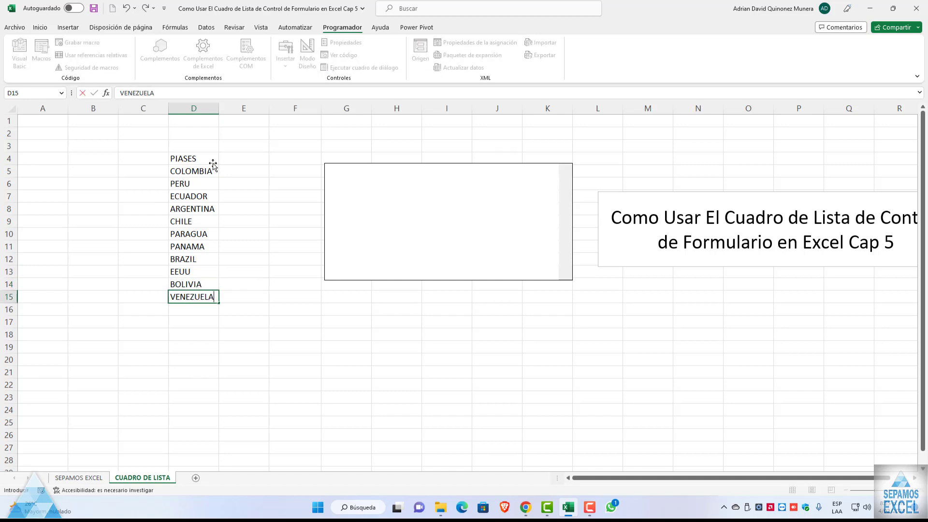
key(Return)
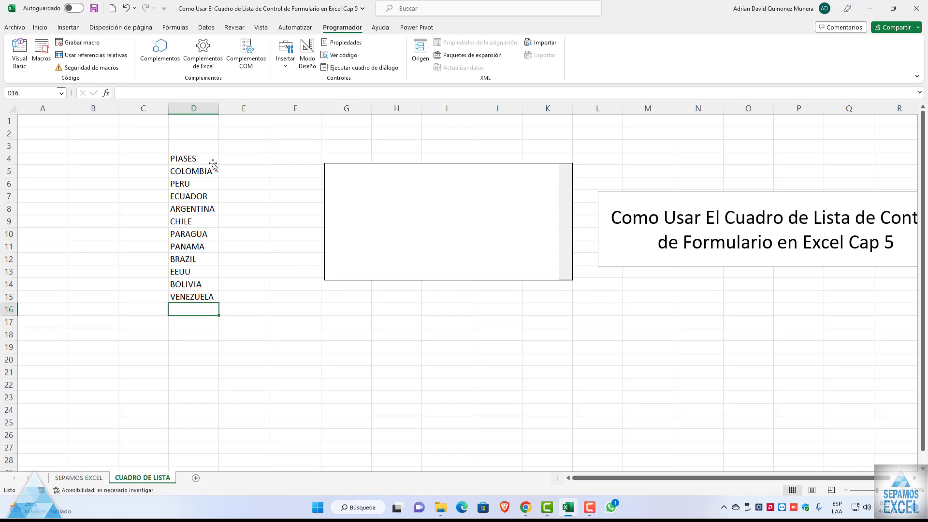
text(JAPON)
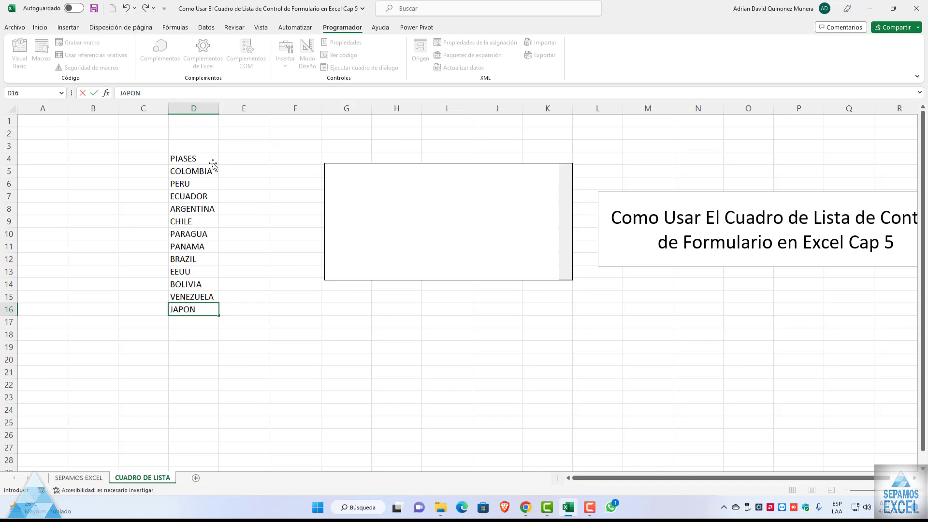
key(Return)
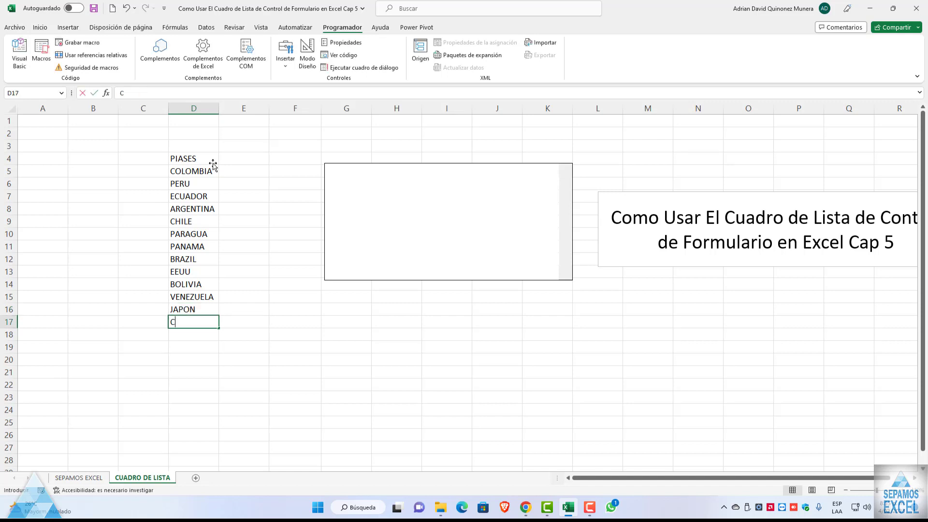
text(CHINA)
key(Return)
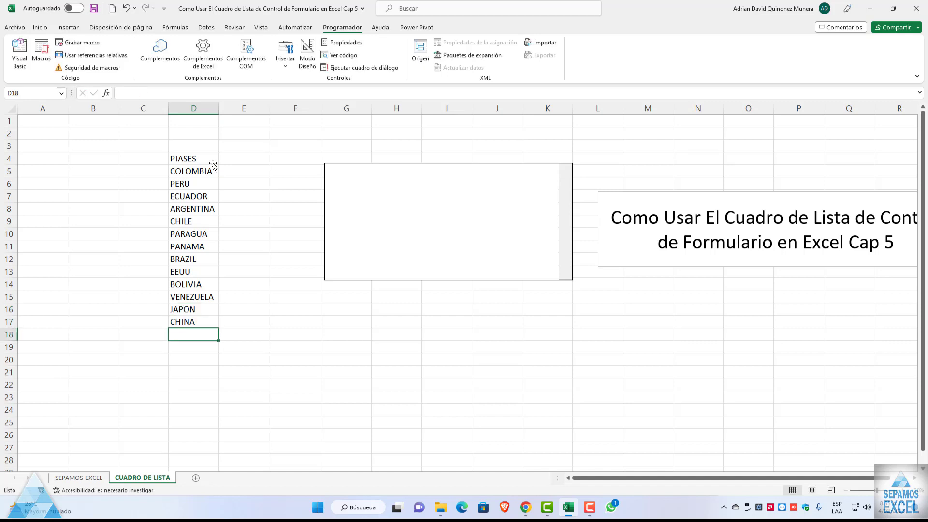
text(ALEMANIA)
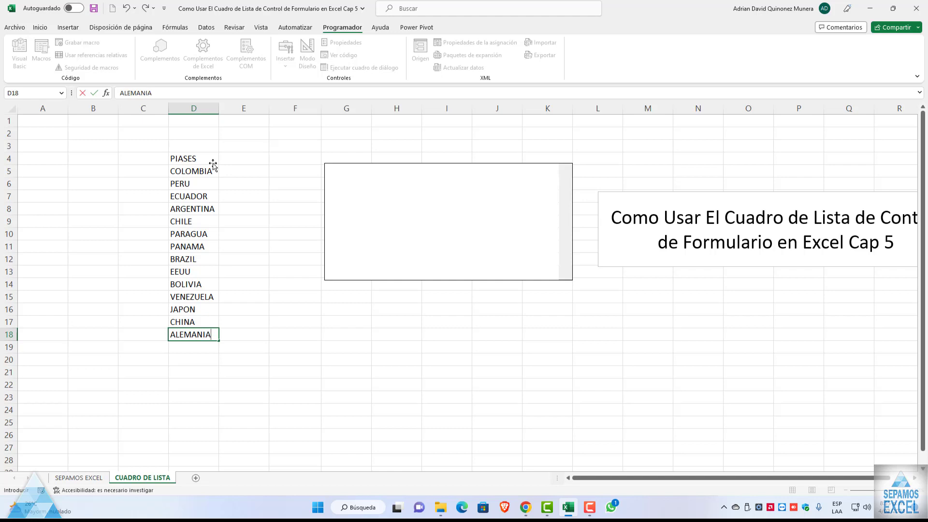
key(Return)
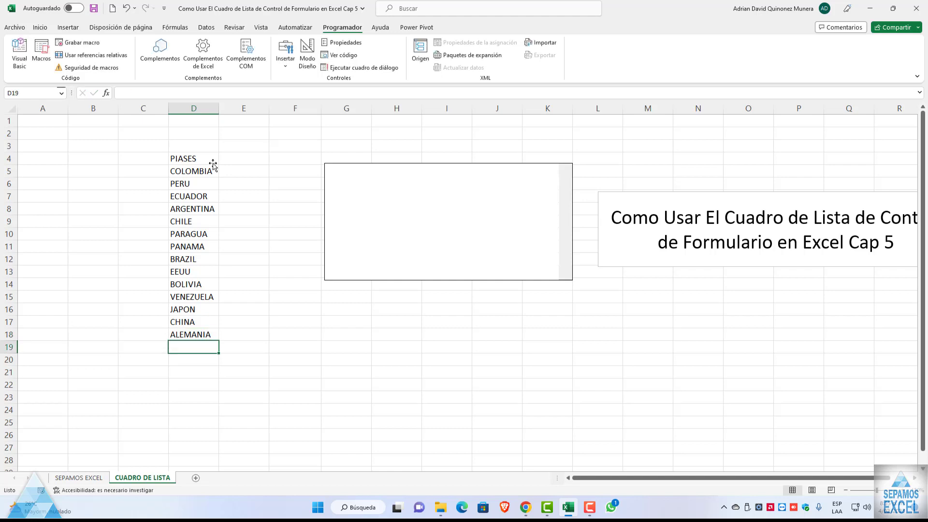
click(193, 159)
key(ctrl+shift+Down)
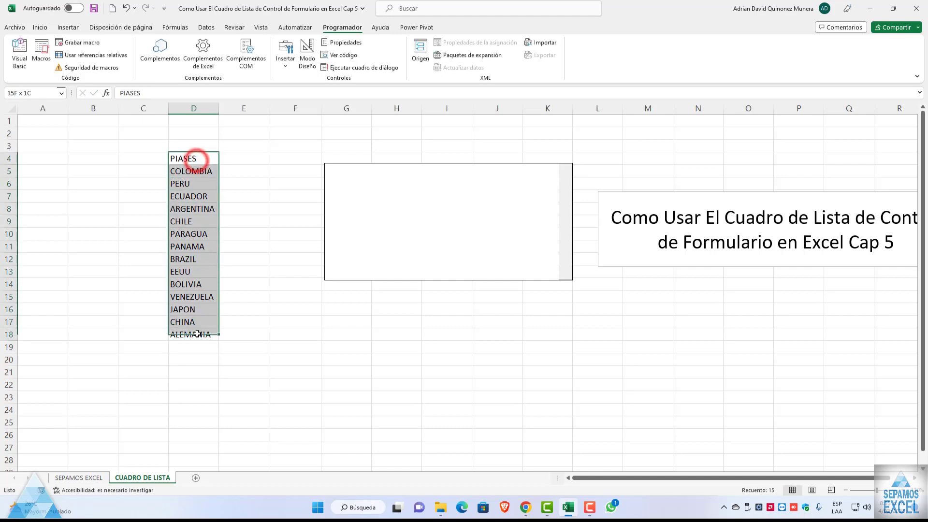
click(40, 27)
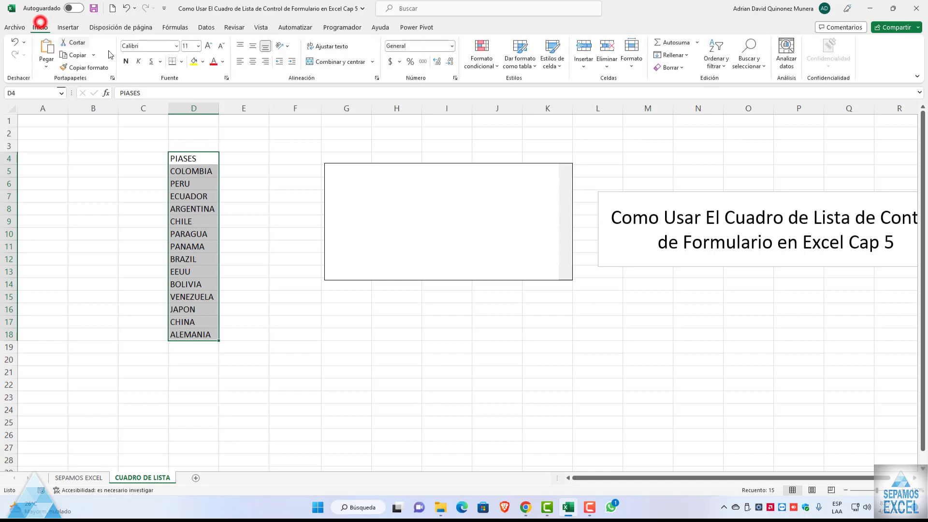
Center the D4:D18 country list and give every cell borders.
click(253, 62)
click(253, 46)
click(181, 61)
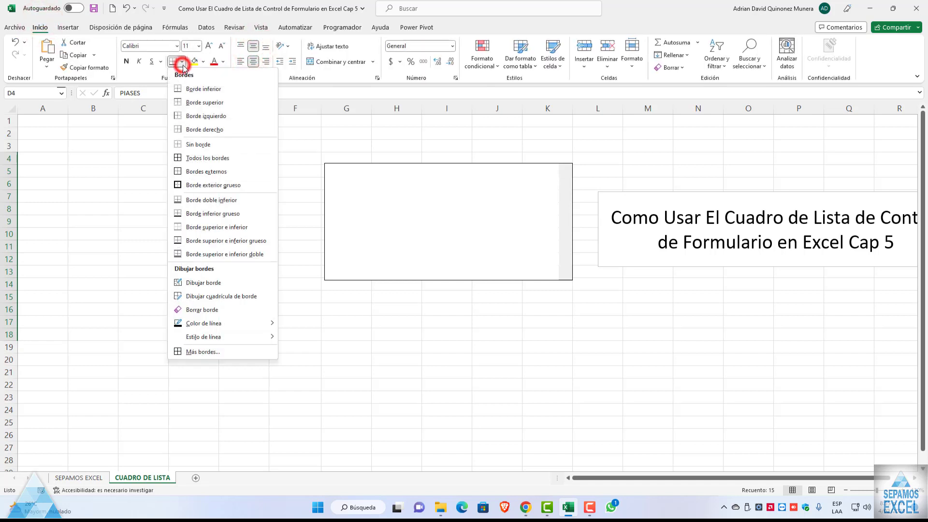
click(209, 160)
click(283, 168)
Fill the PIASES header yellow and the countries D5:D18 light blue.
click(203, 161)
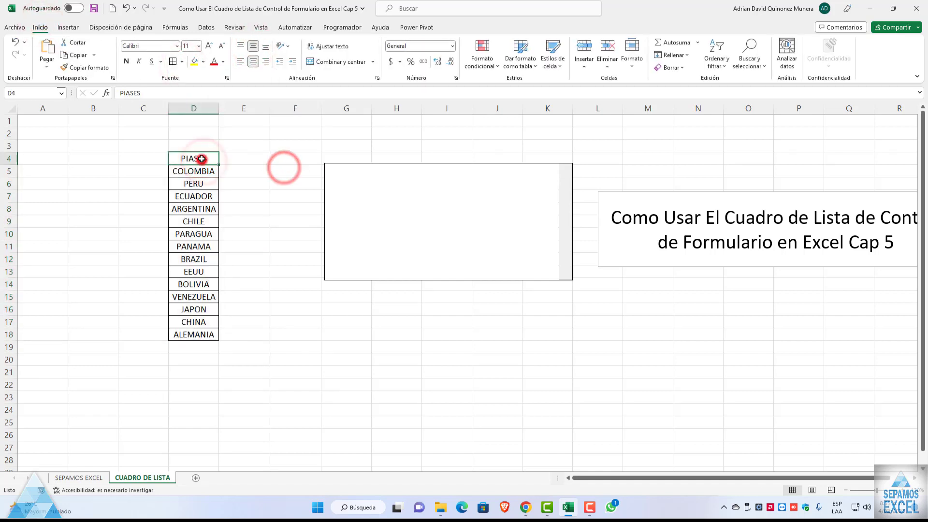
click(194, 61)
drag(192, 171, 193, 285)
drag(193, 171, 193, 334)
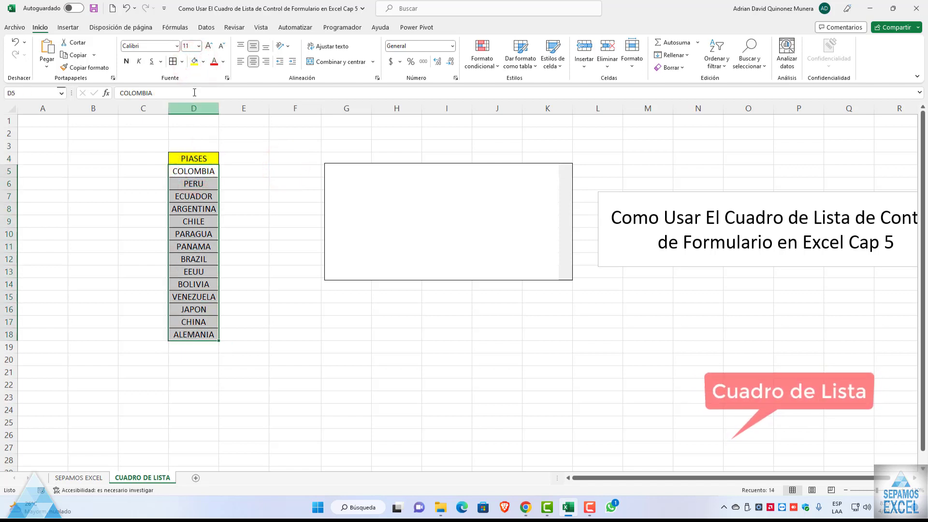
click(203, 62)
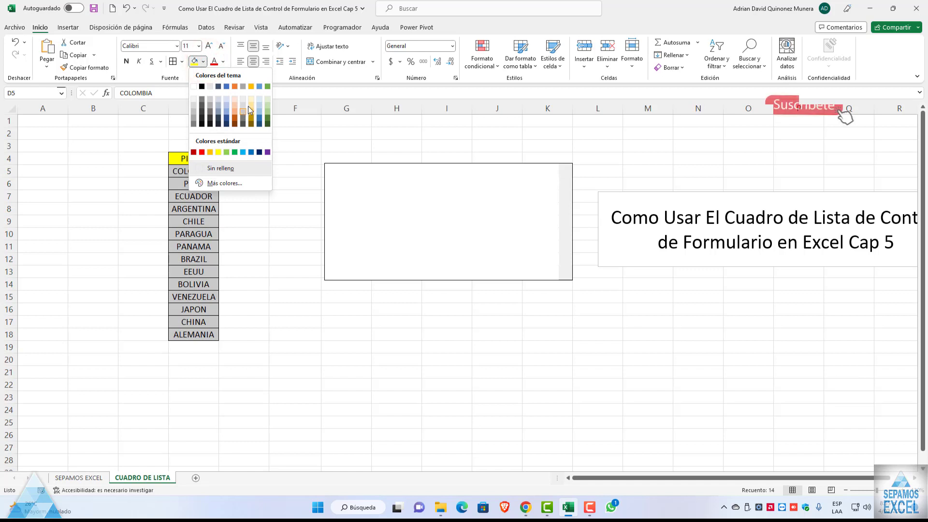
click(260, 105)
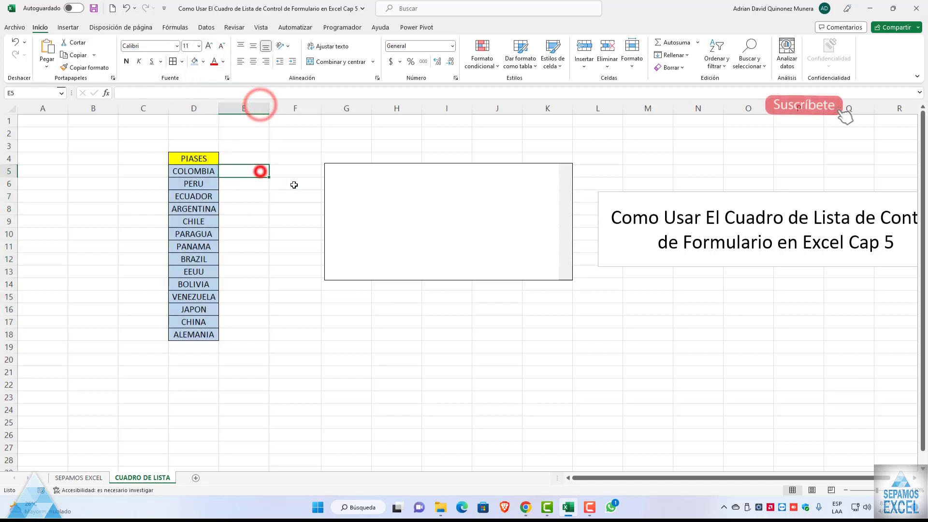
Move the empty list box closer to the country list.
right_click(387, 211)
click(285, 194)
drag(367, 211, 285, 203)
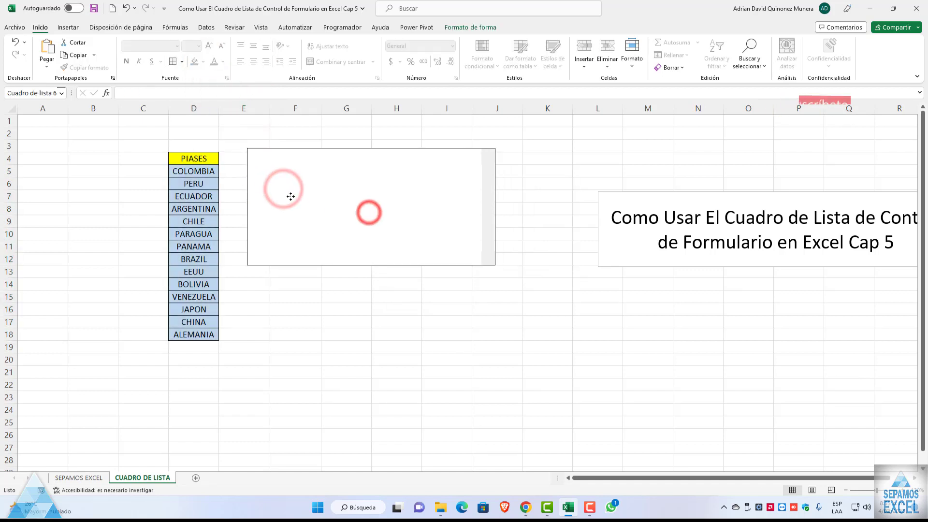
click(324, 343)
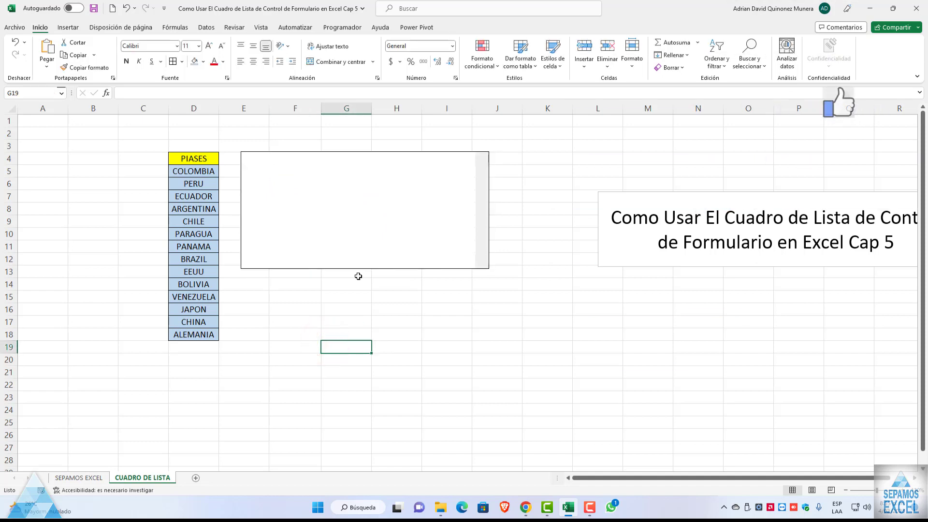
Look through the list box's Format Control tabs and close it without changes.
right_click(308, 172)
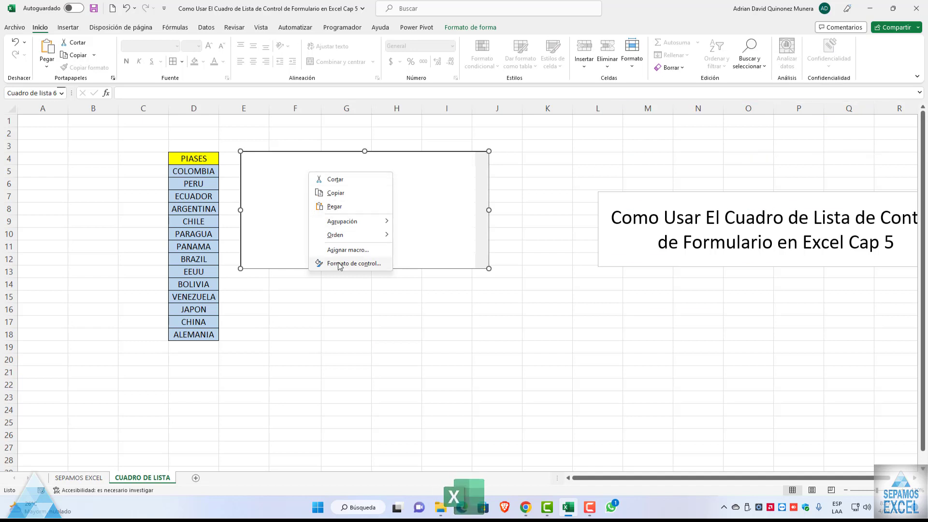
click(339, 264)
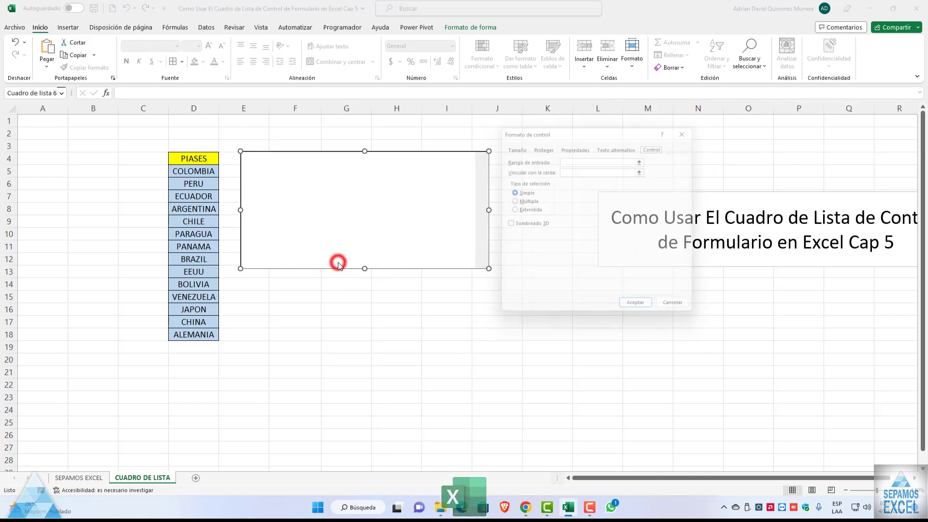
drag(566, 130, 340, 167)
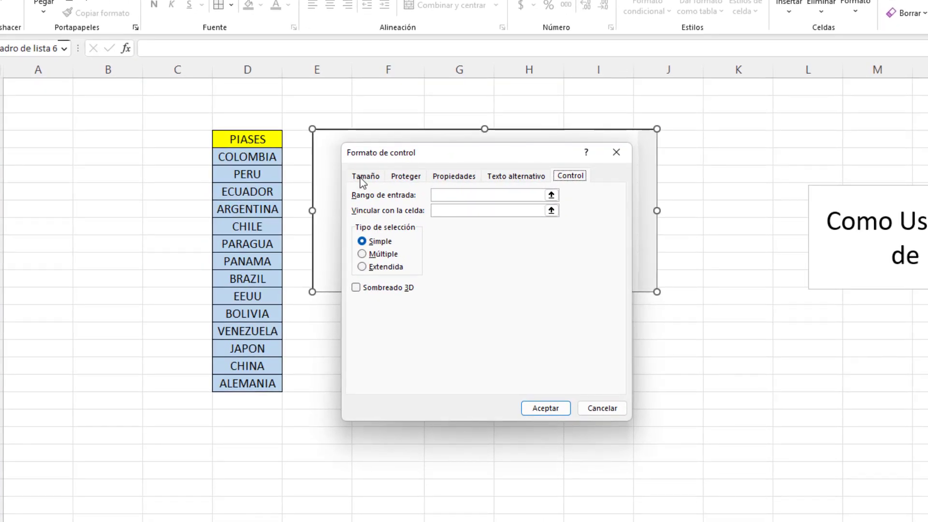
click(362, 176)
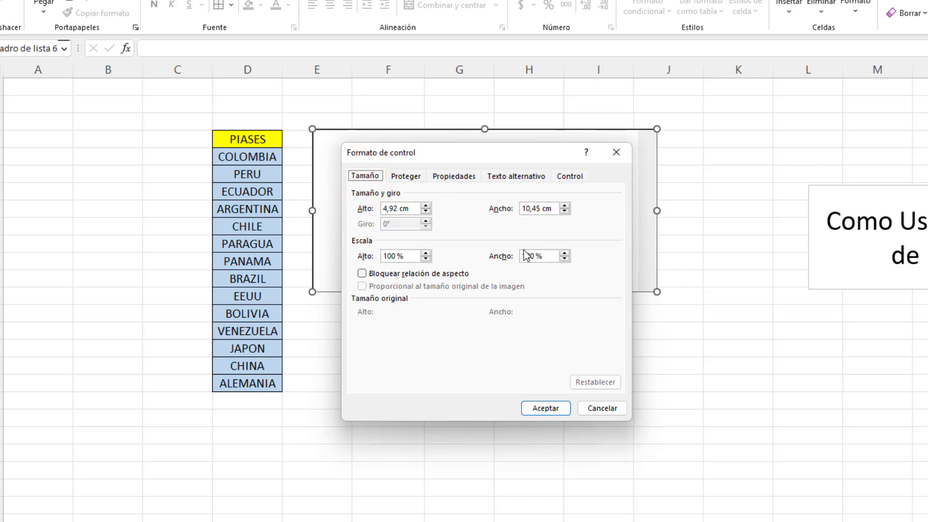
click(403, 184)
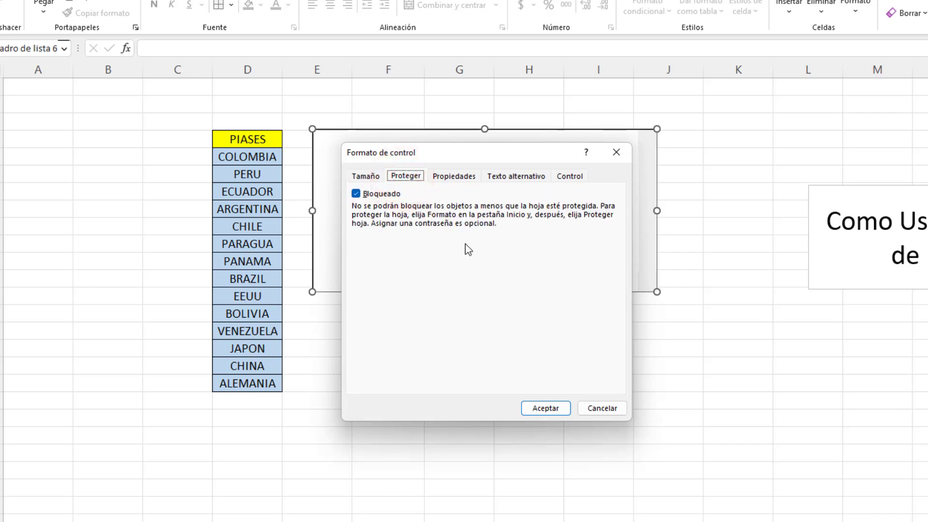
click(453, 178)
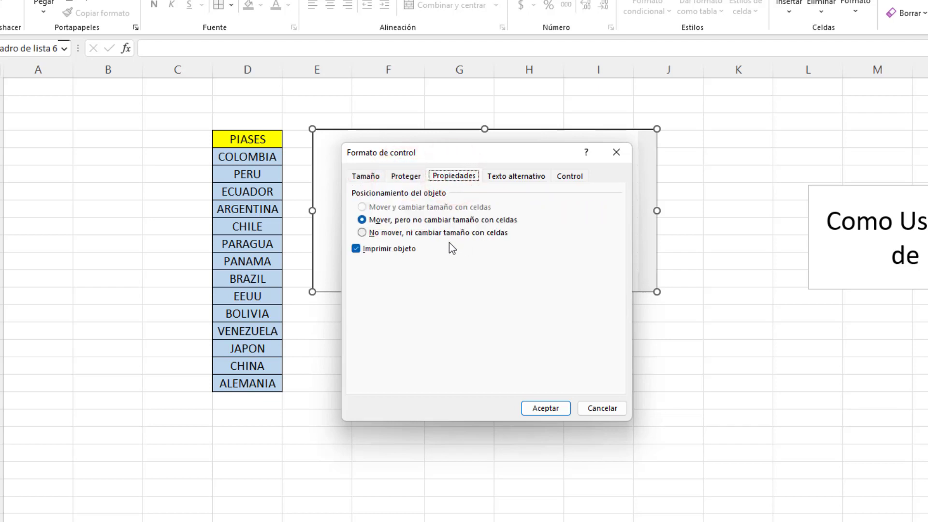
click(514, 178)
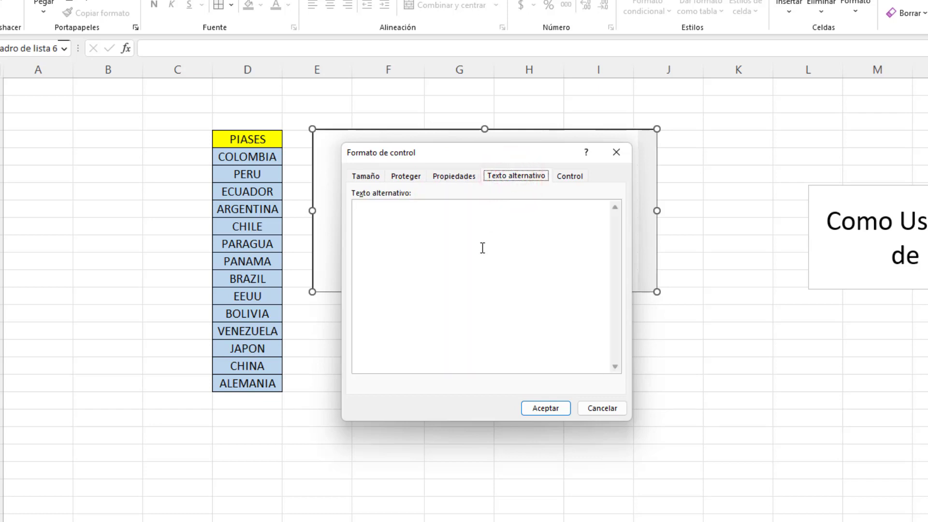
click(570, 176)
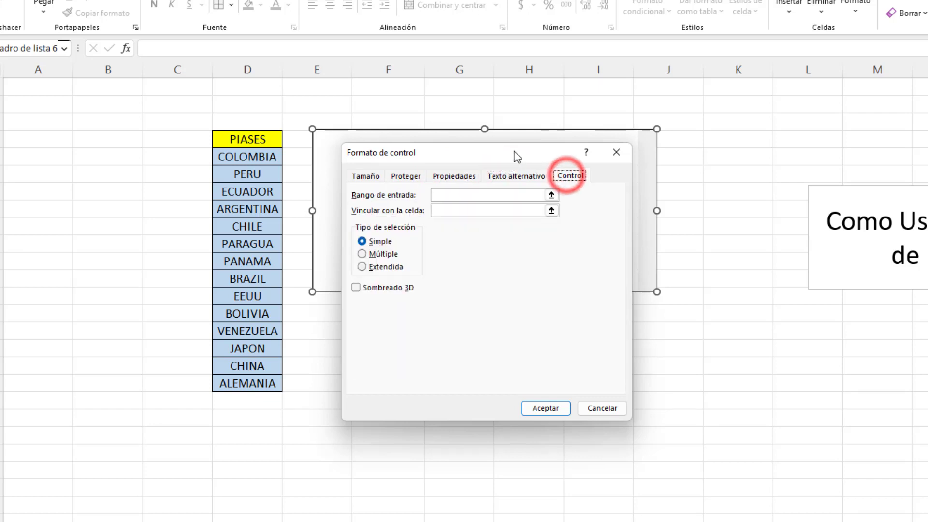
mouse_move(514, 154)
mouse_down()
mouse_move(489, 314)
mouse_move(491, 202)
mouse_up()
click(594, 201)
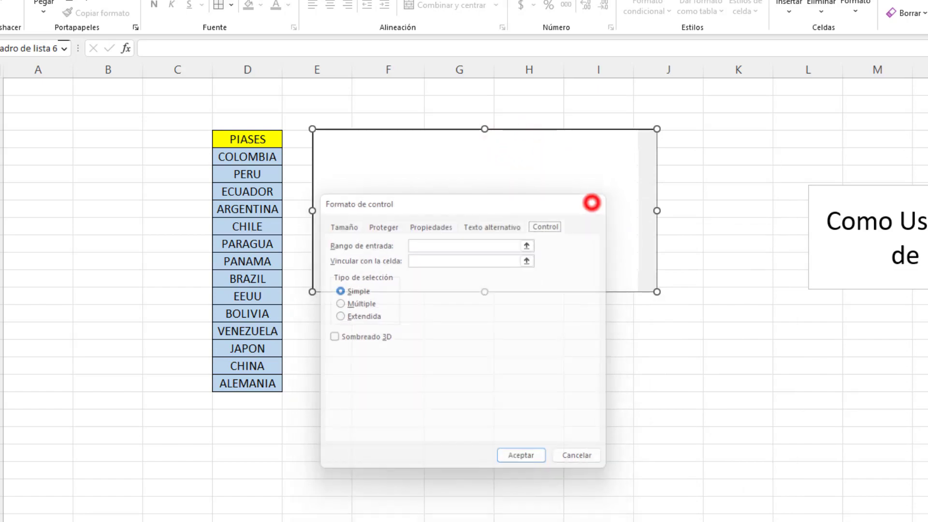
Switch the ribbon to Show tabs only, then reopen and close the list box's Format Control.
click(917, 78)
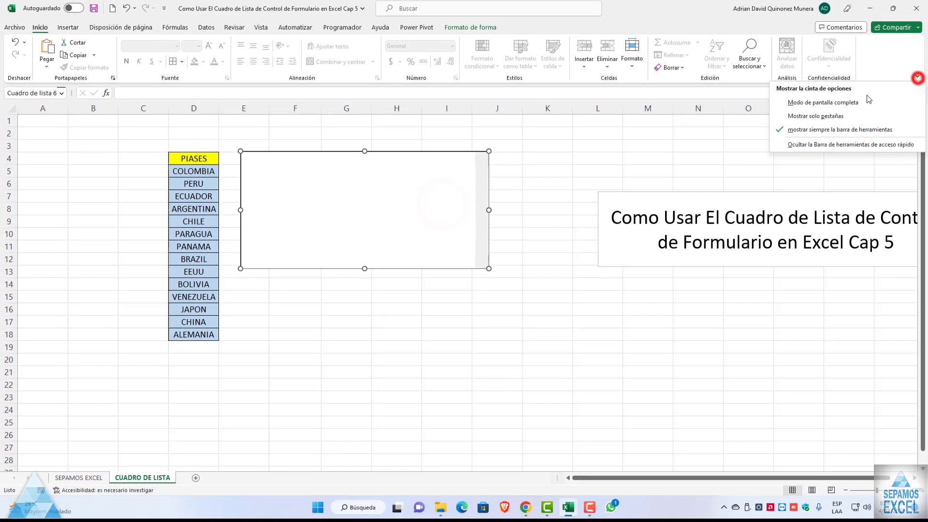
click(823, 116)
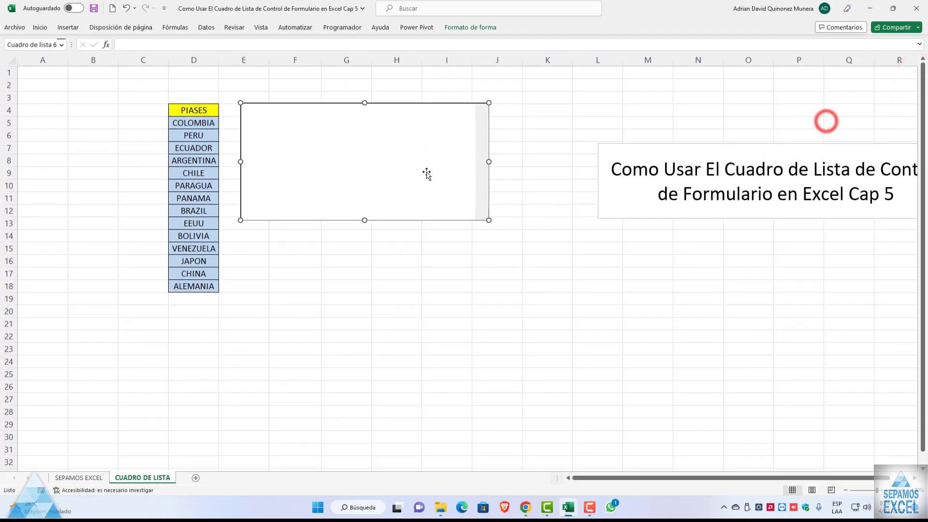
right_click(406, 165)
click(434, 257)
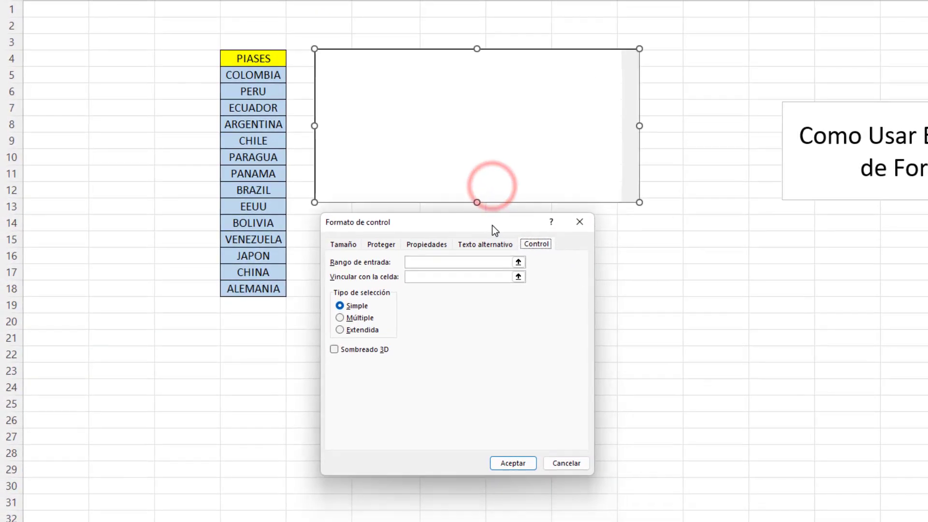
drag(492, 226, 492, 224)
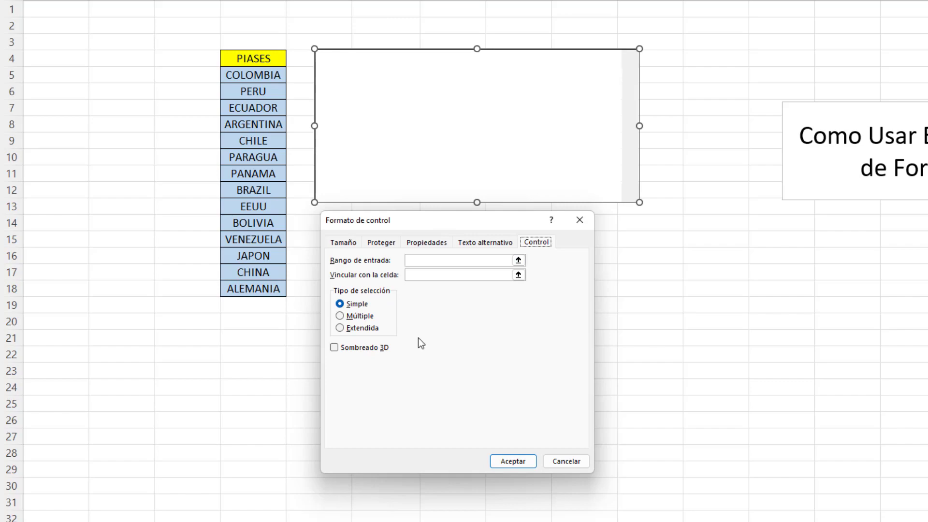
click(579, 220)
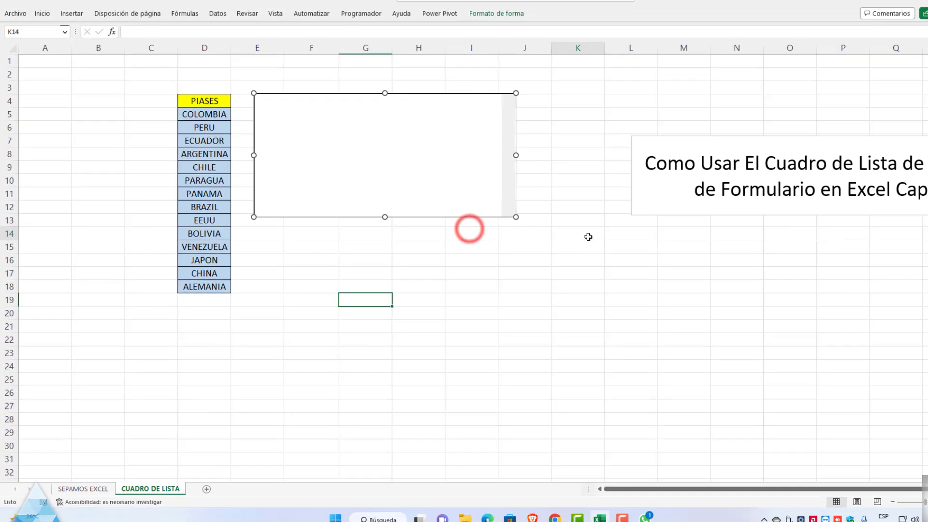
click(716, 223)
In Format Control, set input range $D$4:$D$18 and cell link $E$4, then accept.
right_click(351, 173)
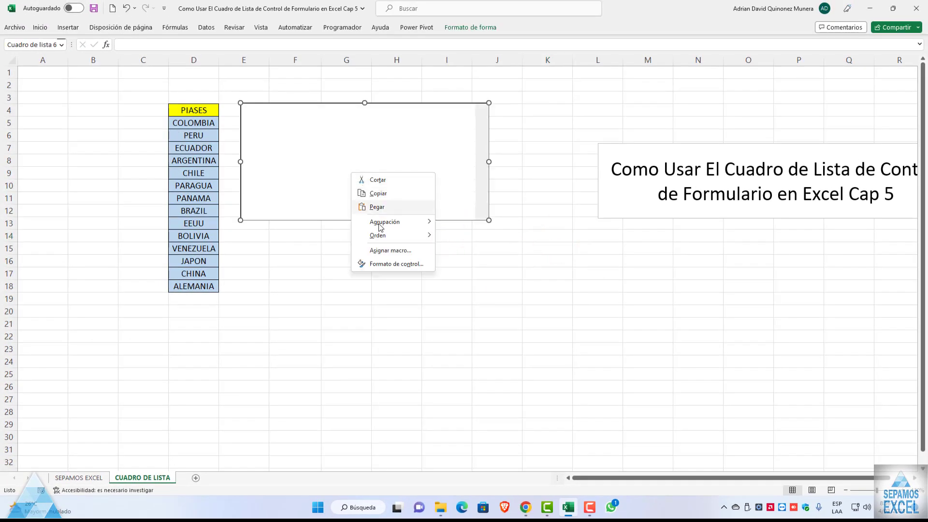
click(383, 264)
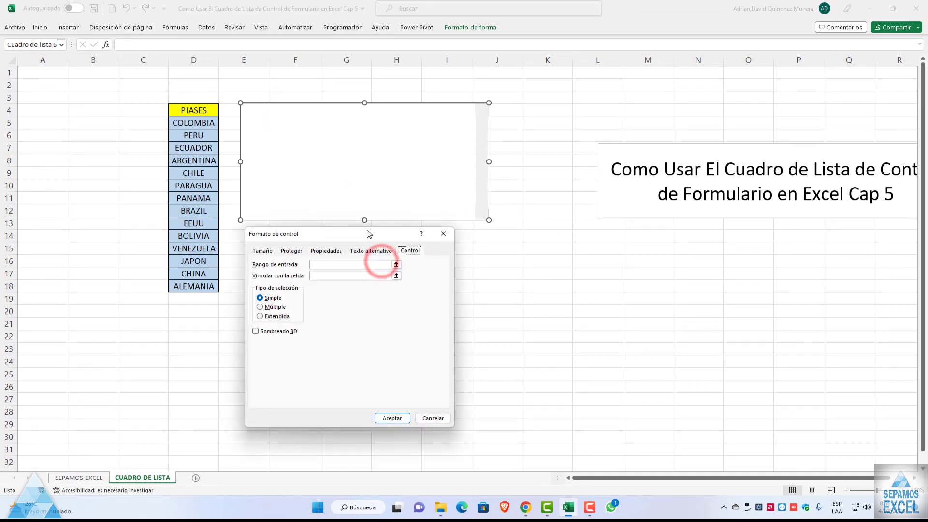
drag(363, 230, 361, 230)
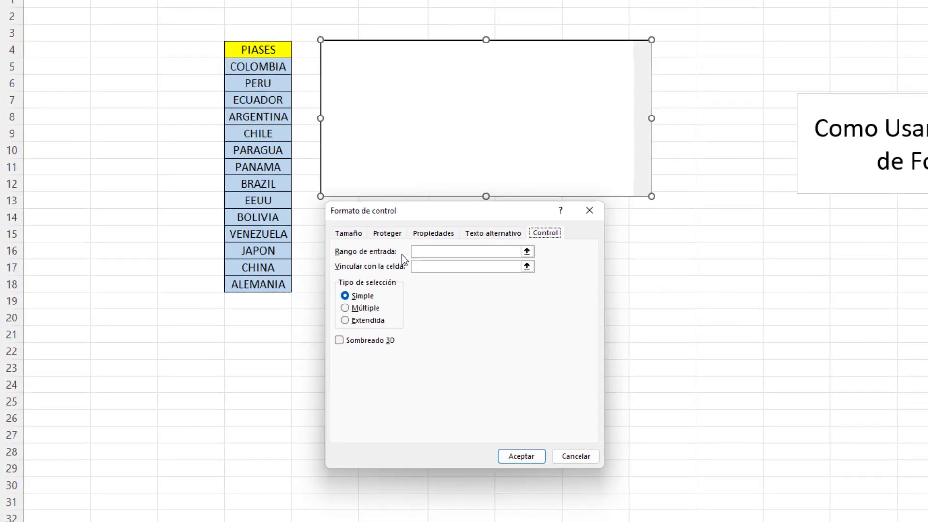
click(474, 261)
drag(252, 48, 256, 284)
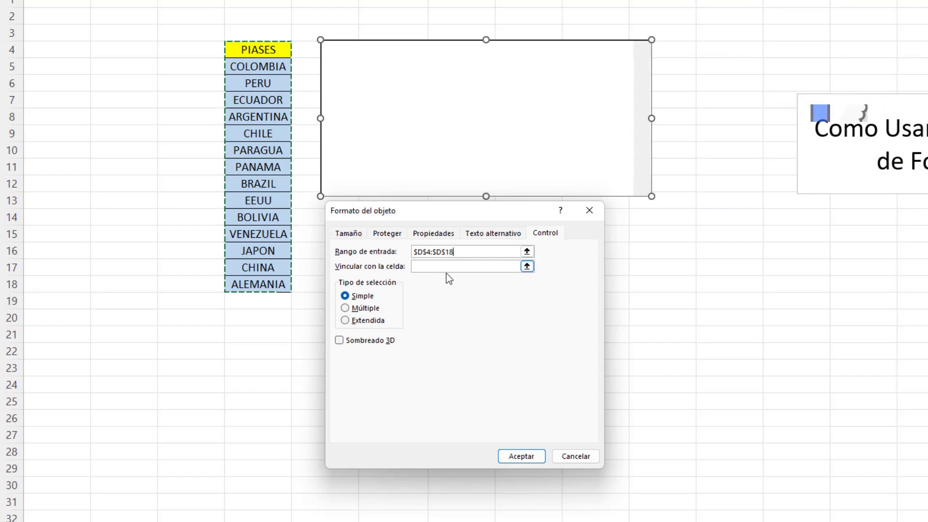
click(465, 265)
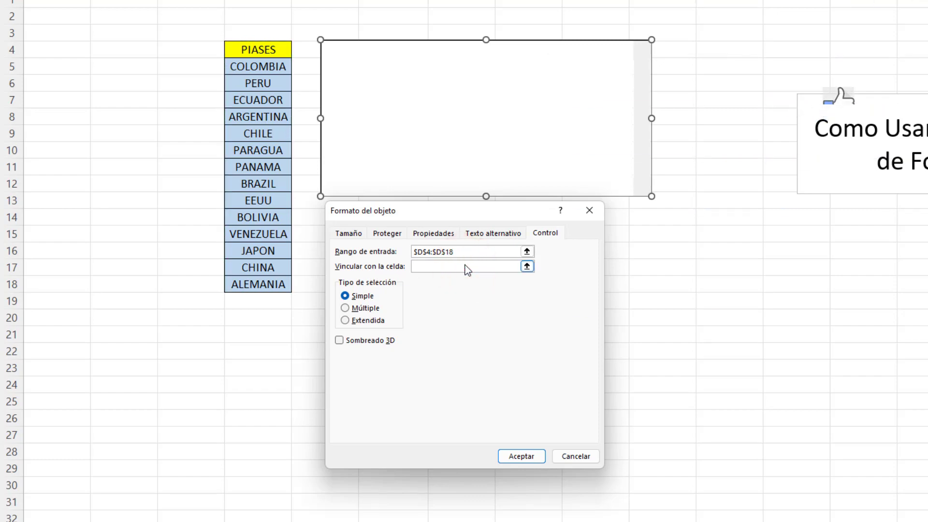
click(308, 52)
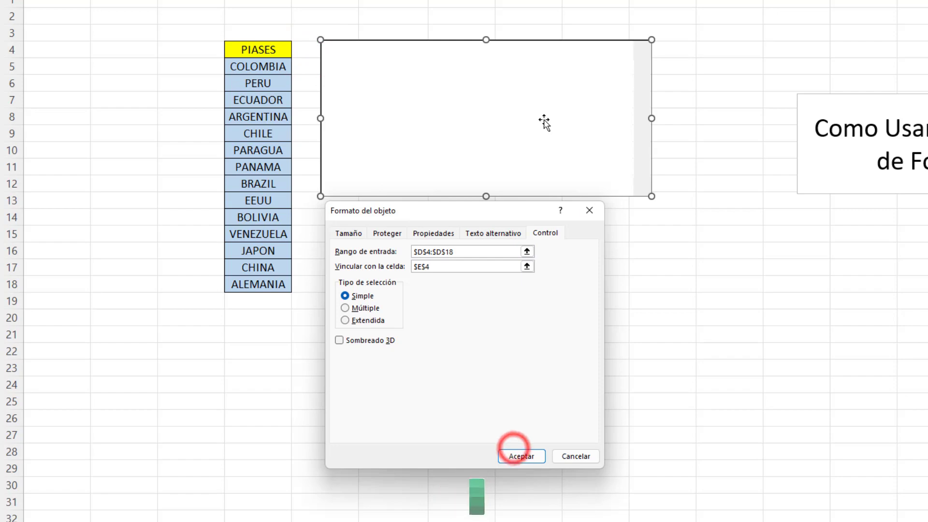
click(536, 453)
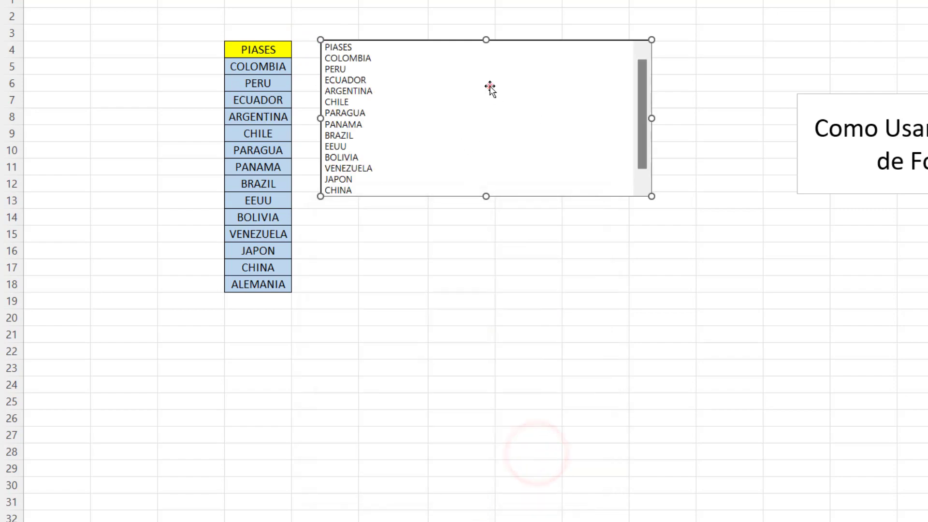
Move the country list box further to the right.
drag(491, 87, 545, 83)
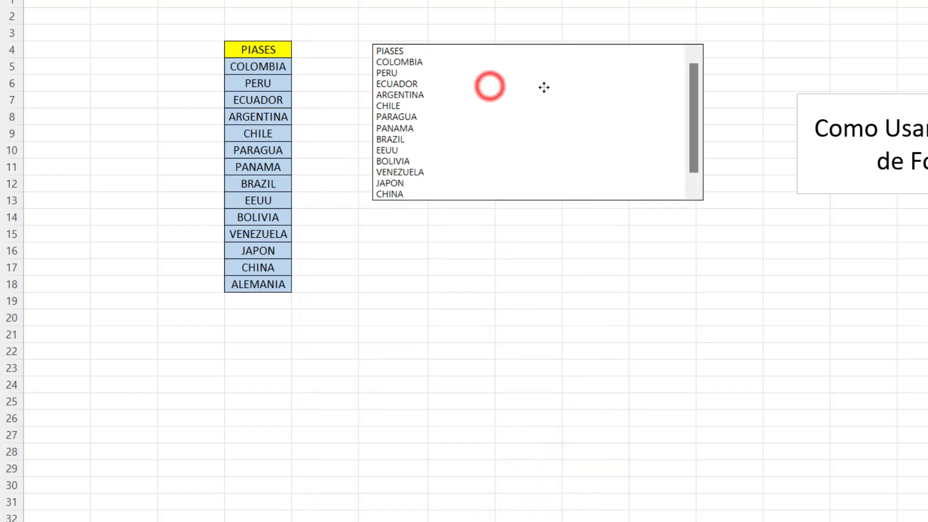
click(517, 232)
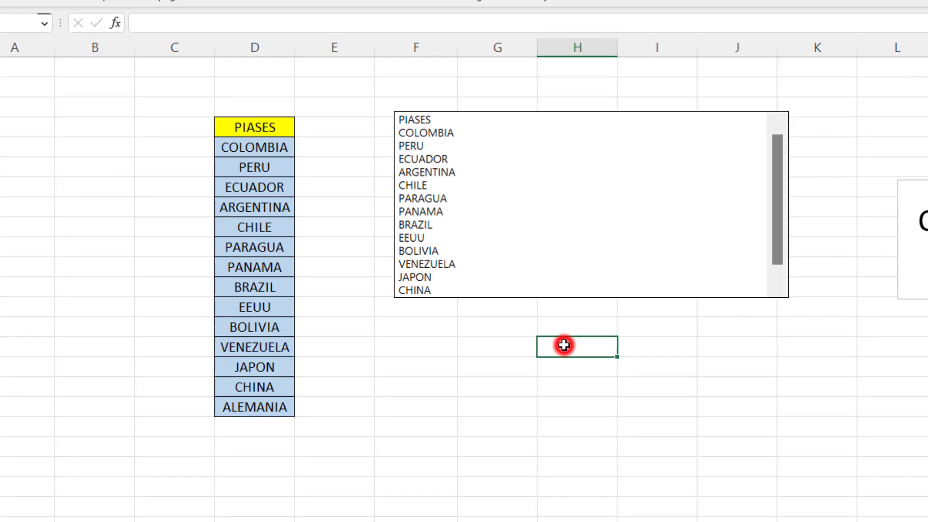
right_click(516, 236)
click(456, 317)
Resize the list box taller and wider so PIASES through ALEMANIA all show.
mouse_move(592, 297)
mouse_down()
mouse_move(594, 335)
mouse_move(590, 321)
mouse_up()
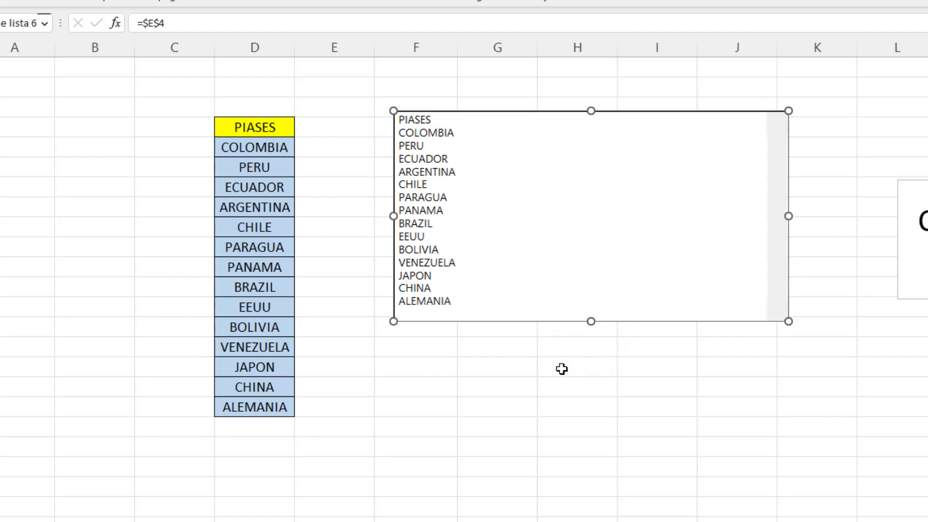
mouse_move(593, 321)
mouse_down()
mouse_move(579, 250)
mouse_move(586, 331)
mouse_up()
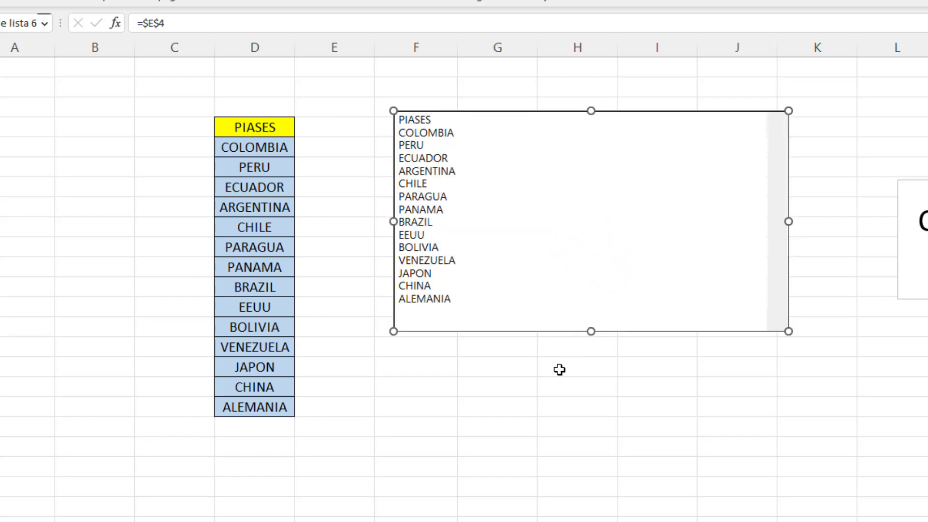
drag(788, 222, 465, 221)
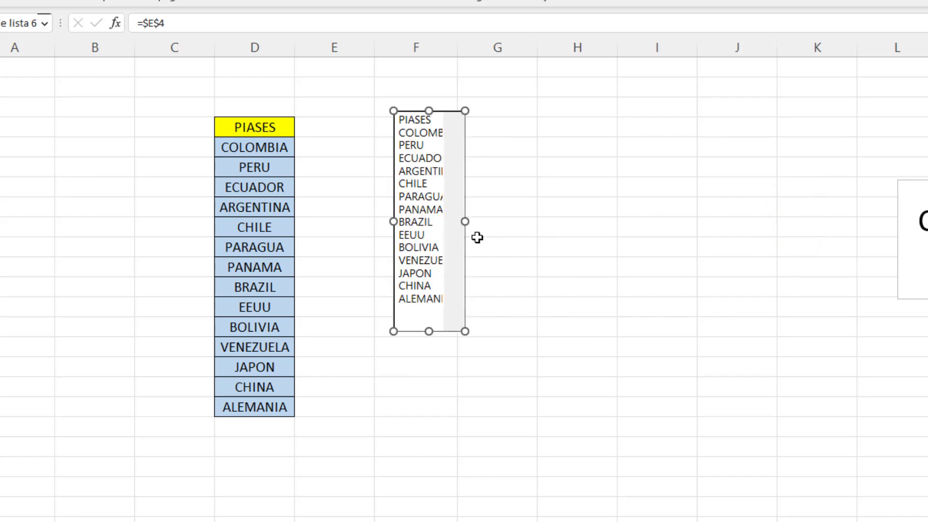
drag(480, 223, 661, 226)
click(590, 348)
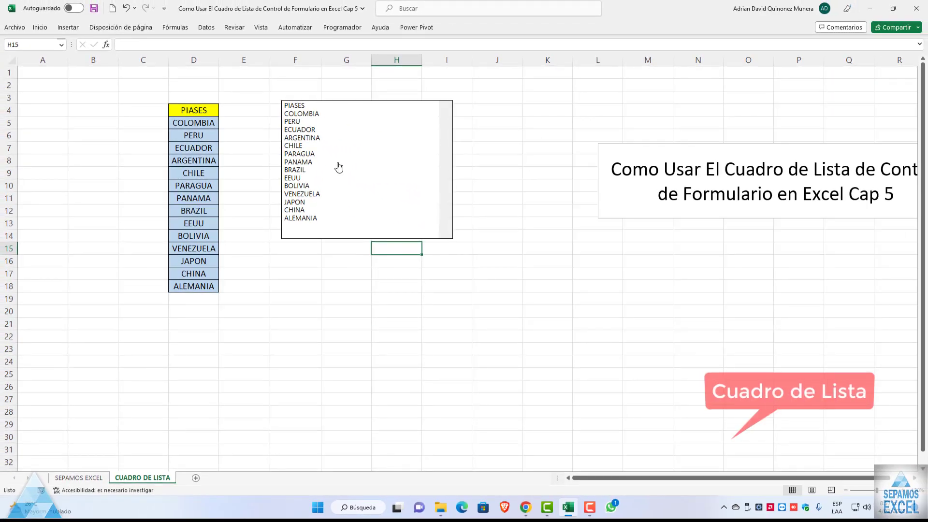
Shift the list box right toward column G.
ctrl+click(300, 234)
drag(297, 245, 358, 249)
click(249, 112)
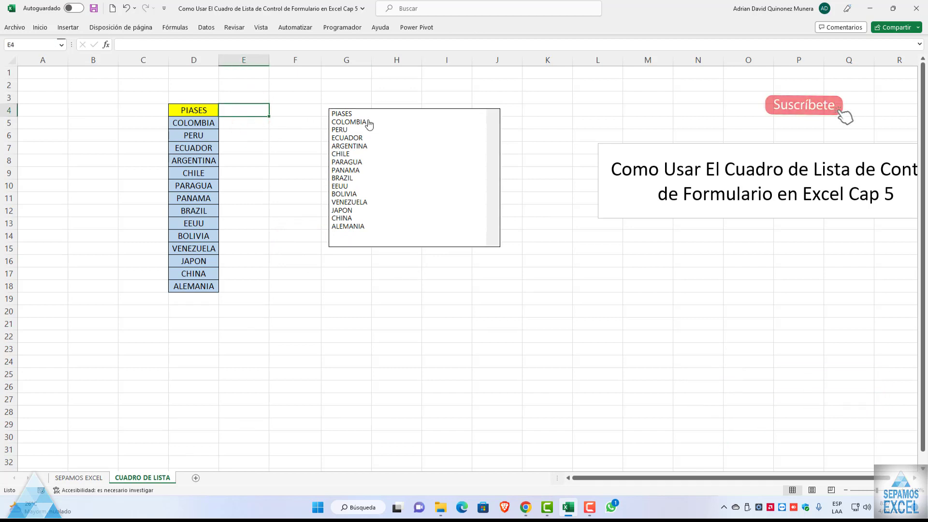
Pick each country from COLOMBIA to ALEMANIA, then PIASES, checking E4's position number.
click(367, 122)
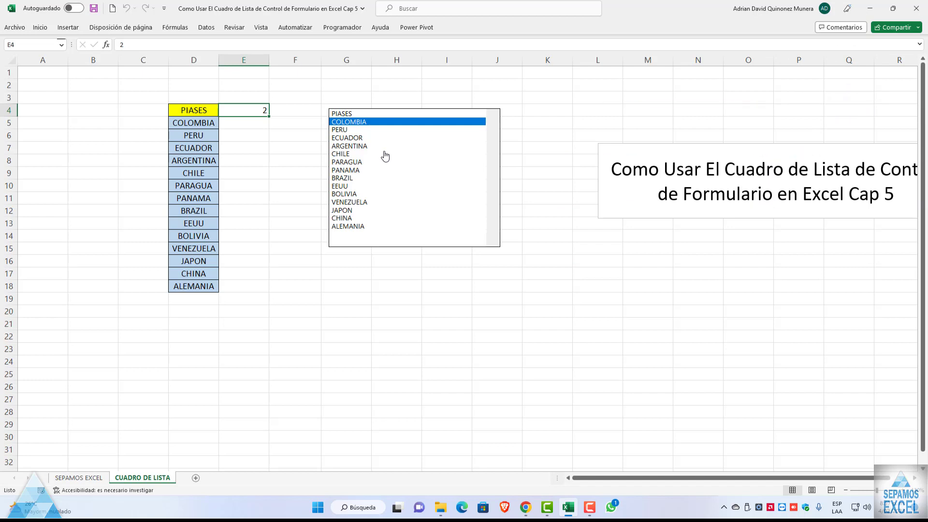
click(348, 130)
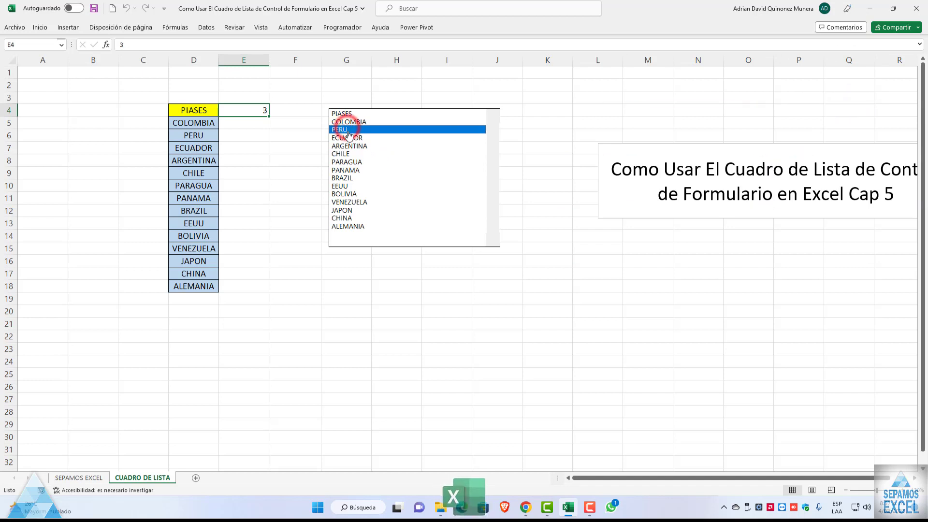
click(363, 138)
click(362, 146)
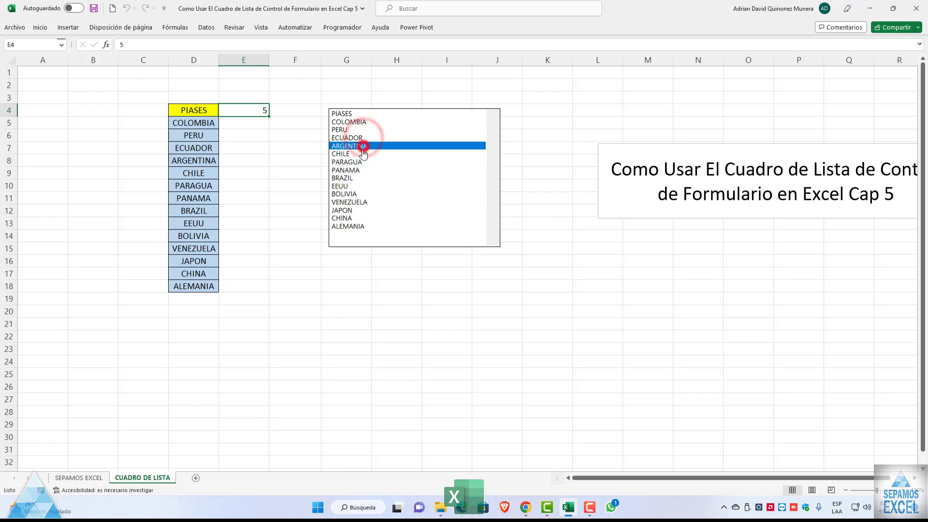
click(359, 154)
click(357, 162)
click(355, 170)
click(353, 178)
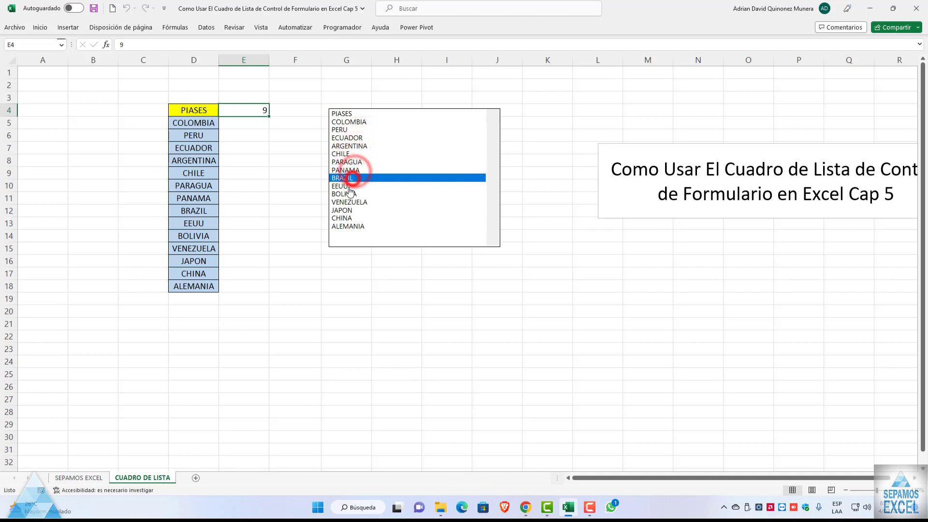
click(350, 186)
click(348, 194)
click(348, 202)
click(347, 211)
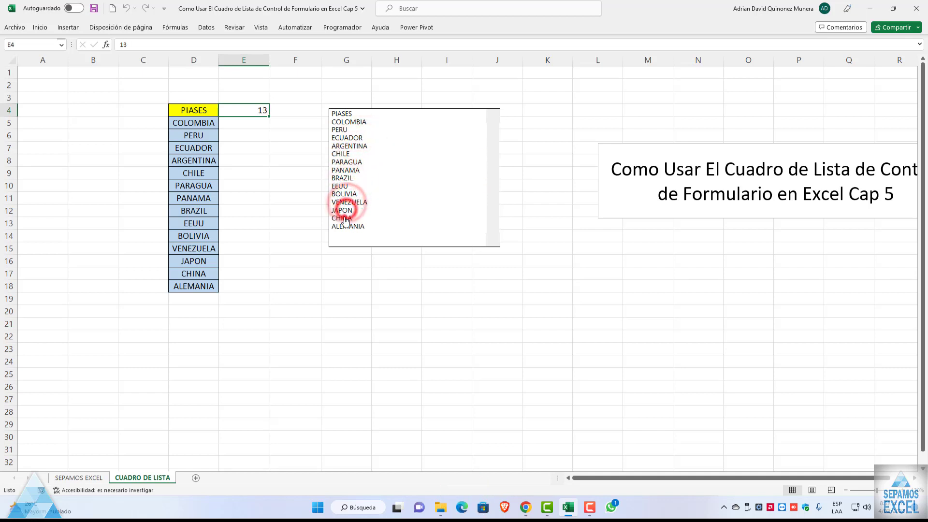
click(347, 218)
click(346, 226)
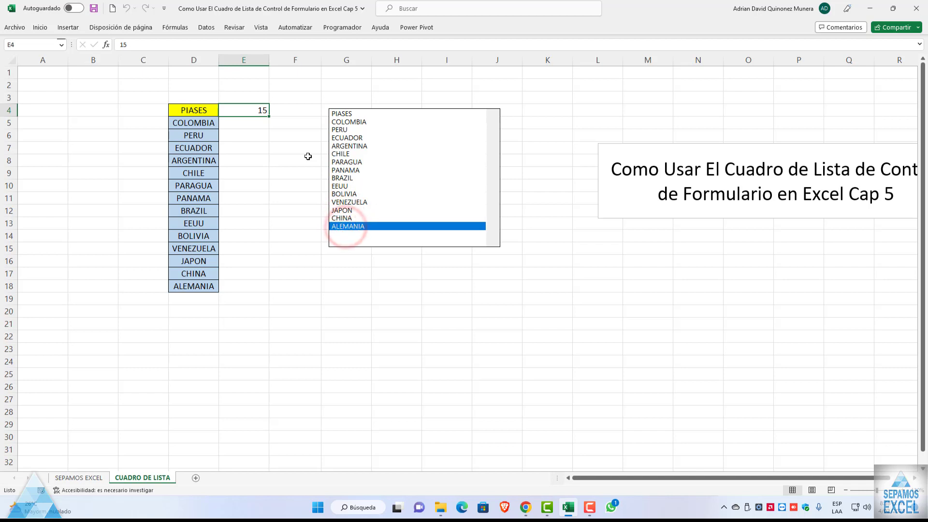
click(342, 114)
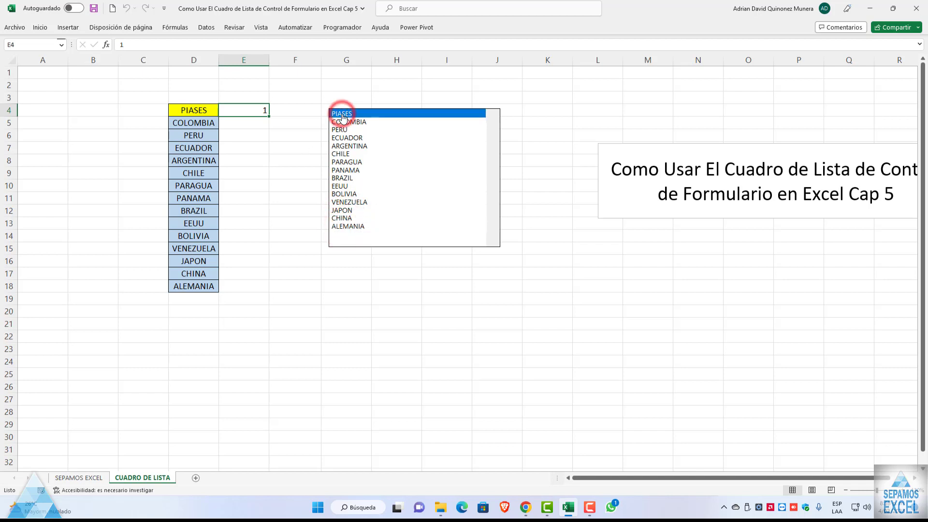
click(320, 149)
Enter 1 in C5 and fill the series down to 14 in C18.
click(148, 123)
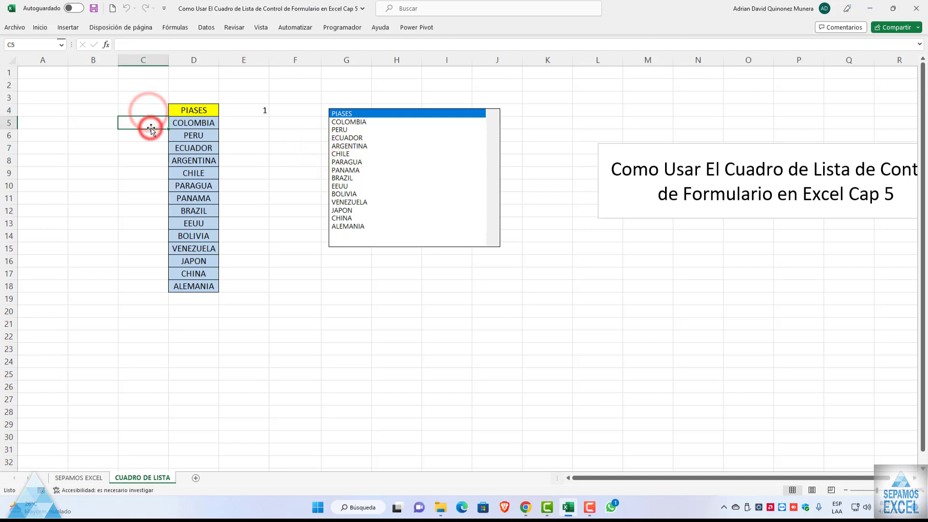
text(1)
click(246, 135)
mouse_move(145, 131)
mouse_down()
mouse_move(149, 104)
mouse_move(169, 288)
mouse_up()
click(149, 122)
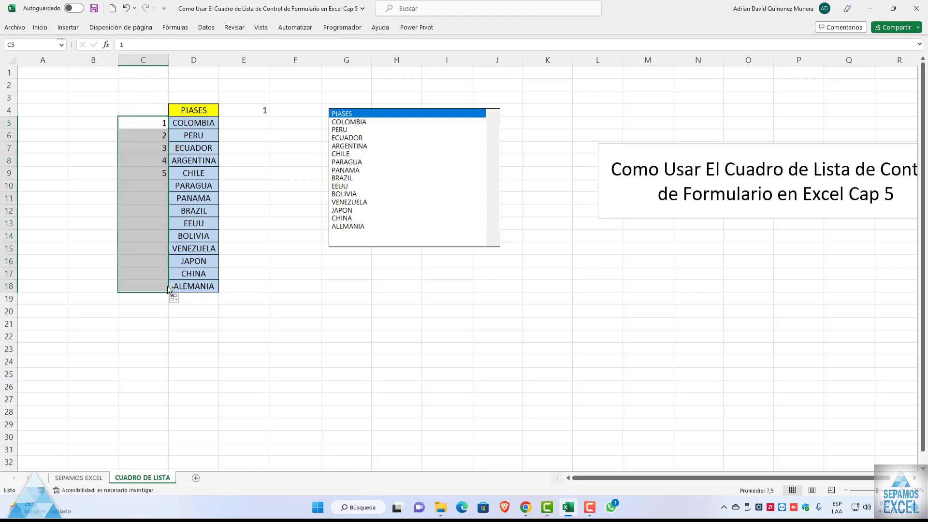
click(315, 157)
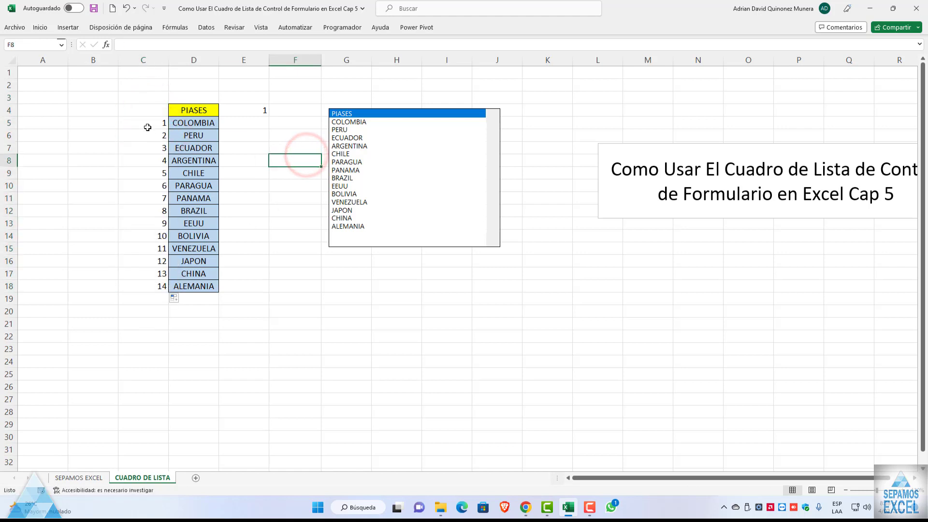
drag(147, 126, 149, 284)
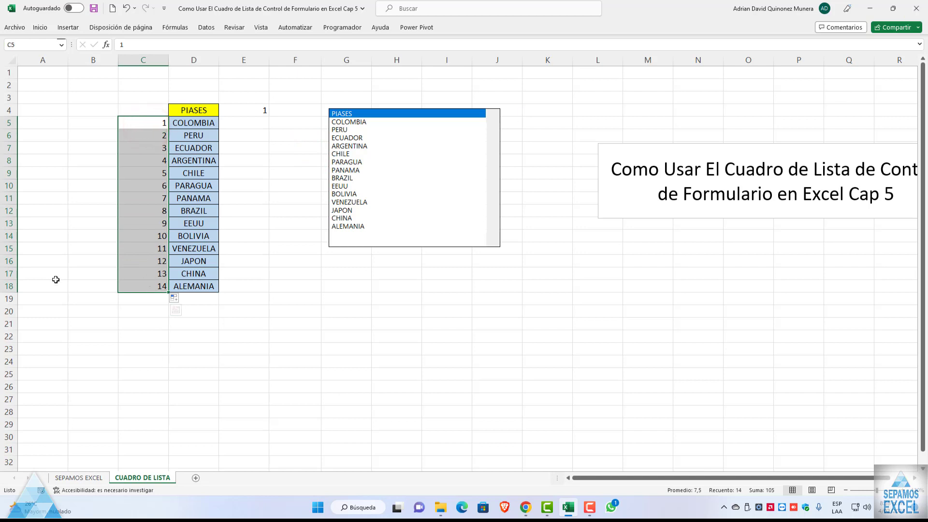
click(60, 29)
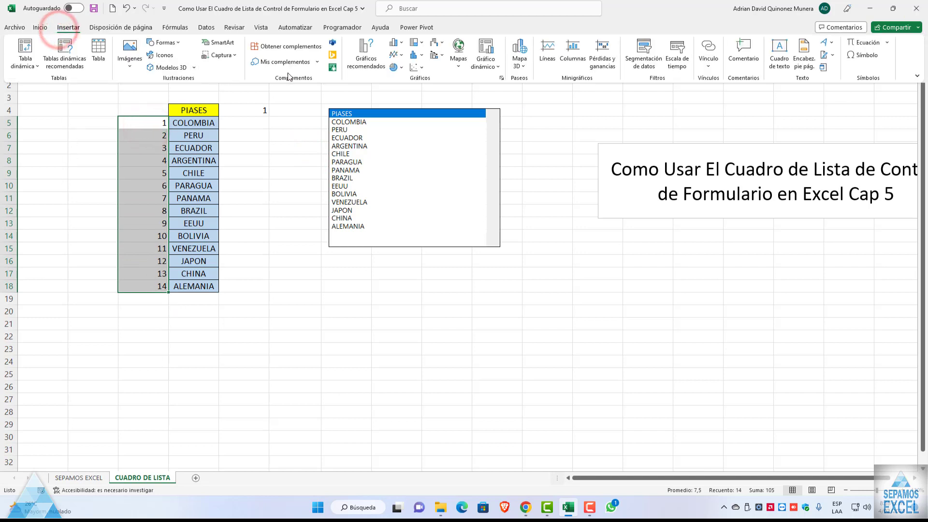
Centre C5:C18, give the range all borders and add a light orange fill.
click(41, 28)
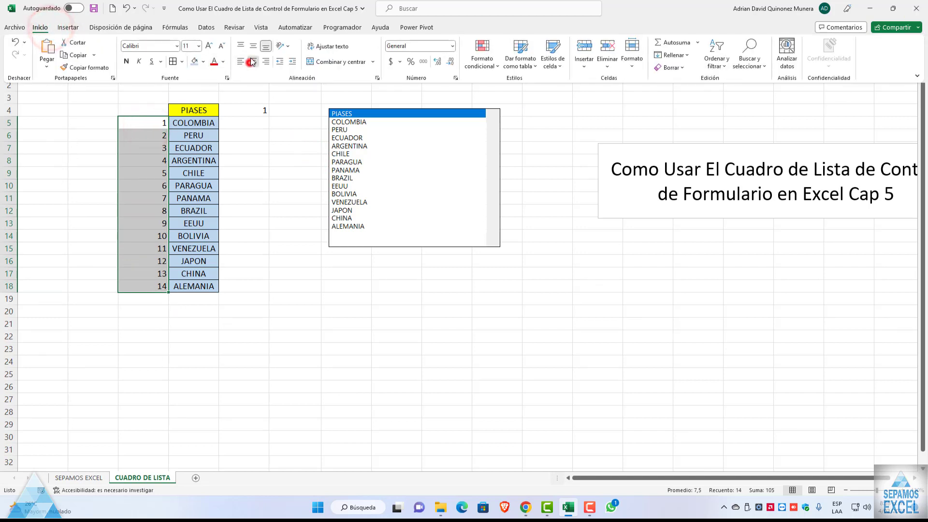
click(251, 62)
click(253, 46)
click(203, 61)
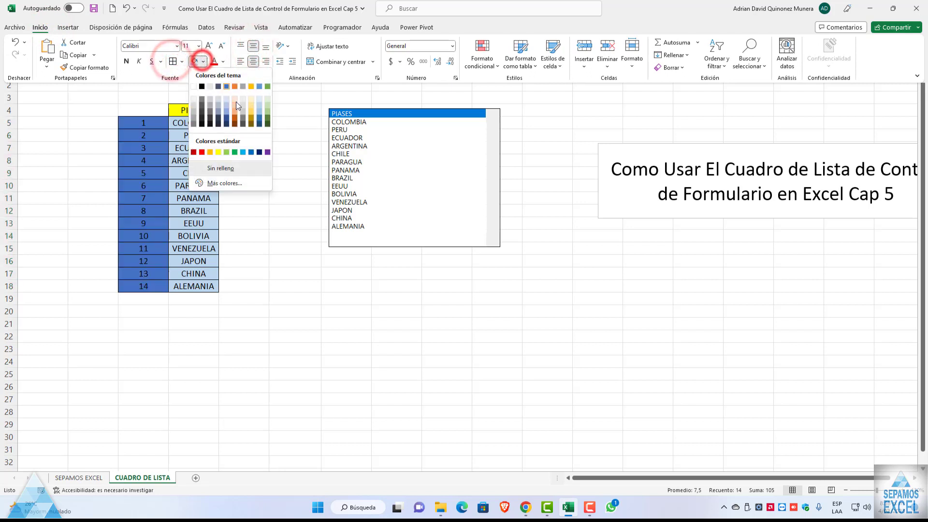
click(239, 102)
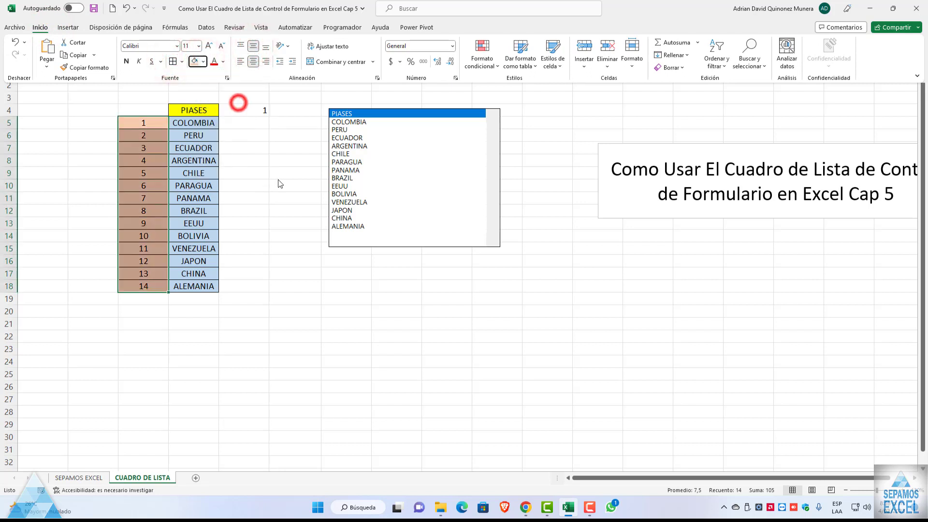
click(280, 207)
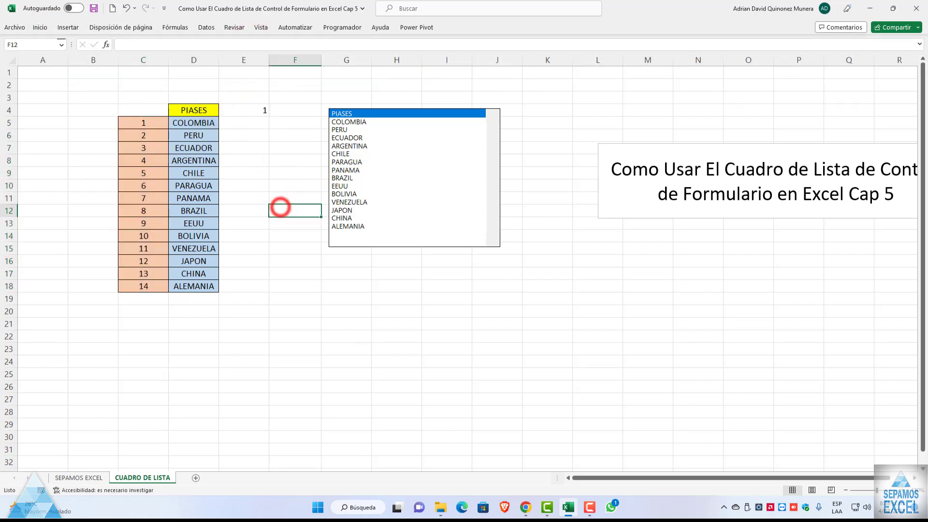
Pick each country in the list box from COLOMBIA down to VENEZUELA, leaving 12 in E4.
click(356, 121)
click(356, 129)
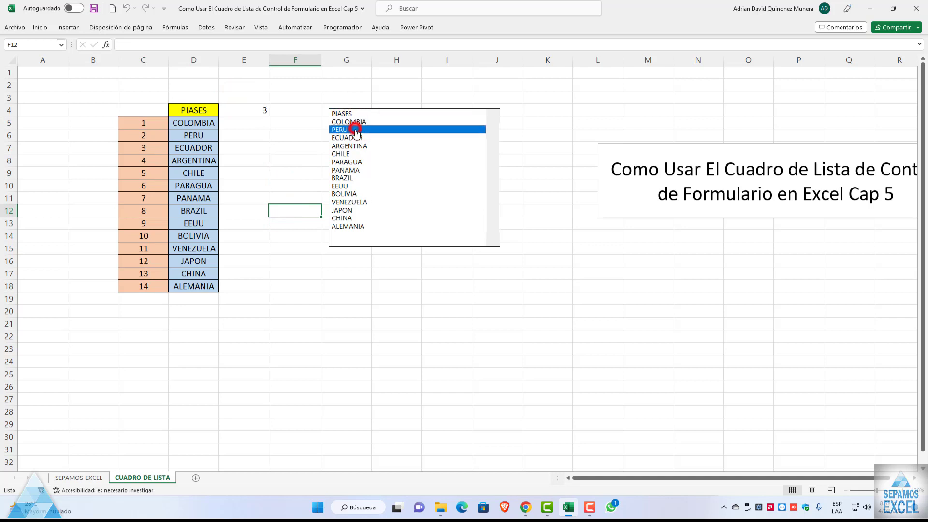
click(354, 138)
click(352, 146)
click(351, 154)
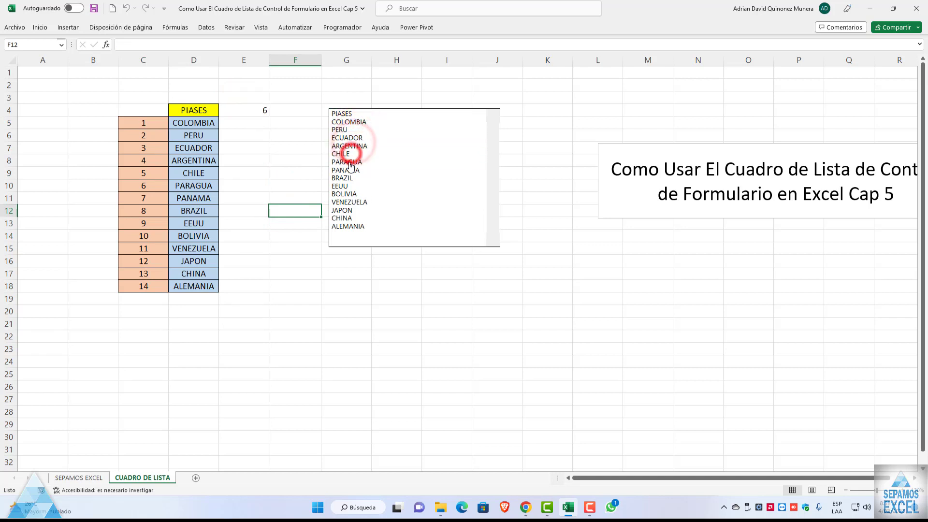
click(351, 162)
click(349, 170)
click(348, 178)
click(346, 186)
click(344, 193)
click(343, 202)
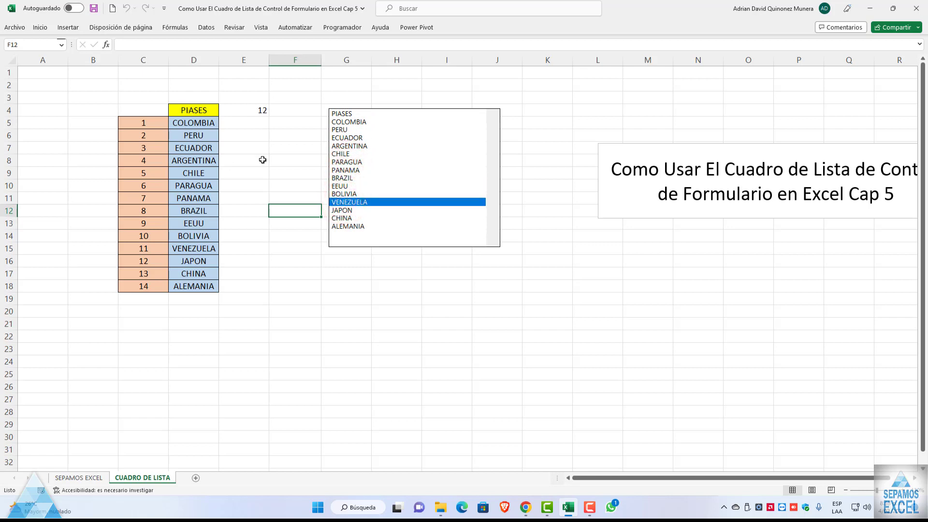
Set the list box's input range to $D$5:$D$18 in Formato de control.
right_click(407, 161)
click(433, 247)
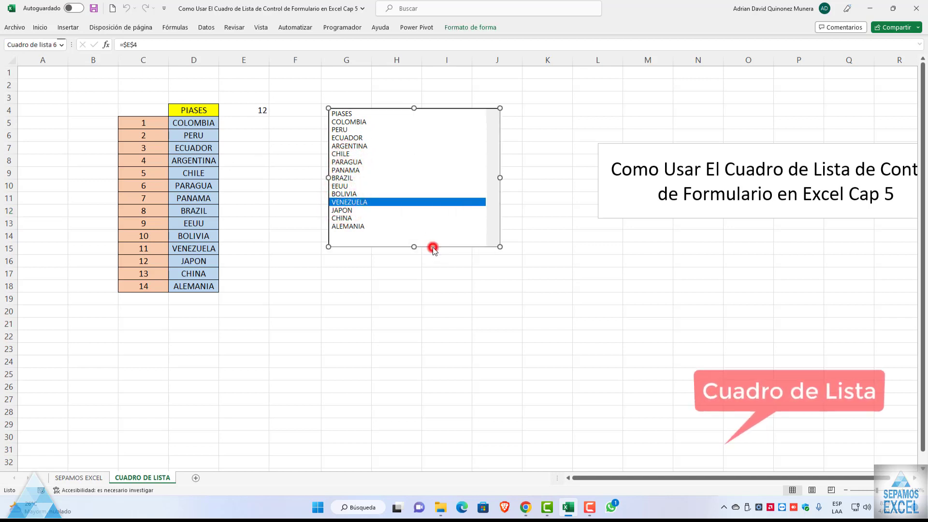
click(360, 262)
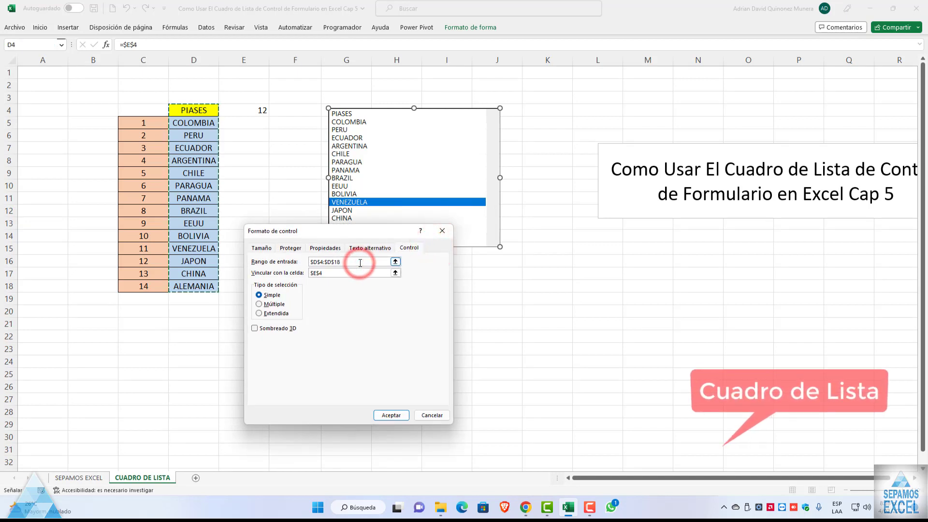
double_click(360, 261)
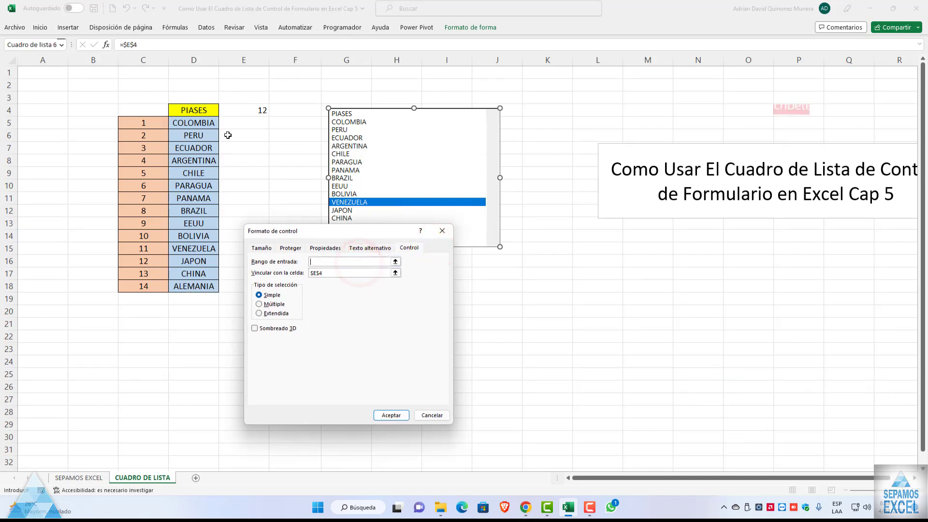
mouse_move(201, 124)
mouse_down()
mouse_move(191, 169)
mouse_move(193, 286)
mouse_up()
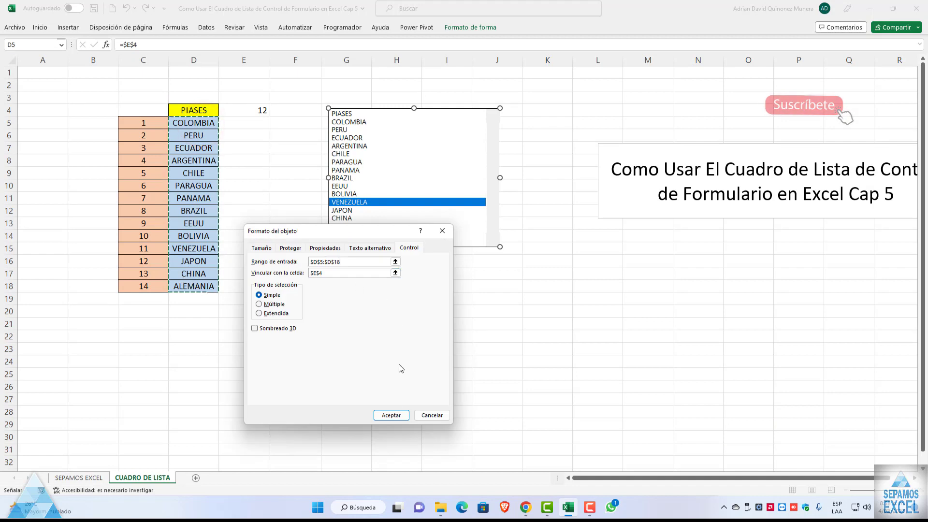
click(391, 416)
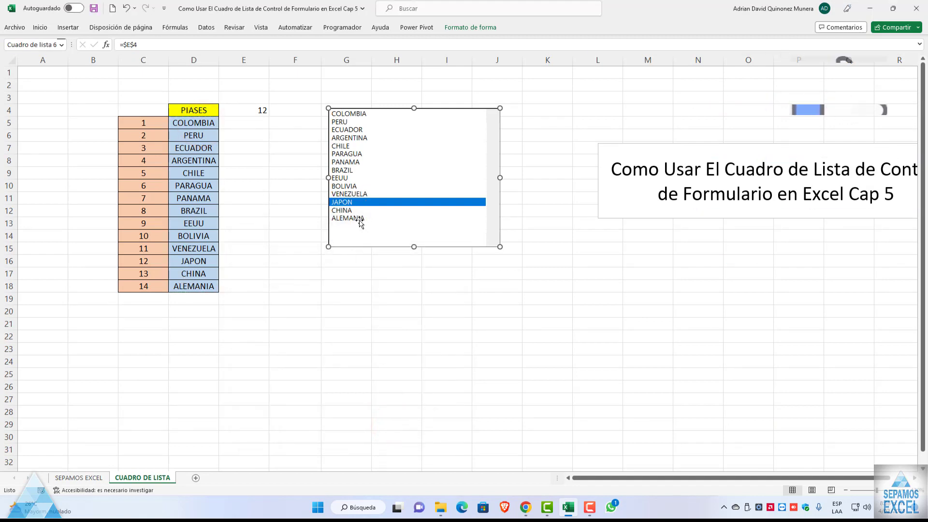
Test the list box by picking several countries, ending on ALEMANIA (14 in E4), then select the box.
click(369, 303)
click(352, 217)
drag(346, 193, 346, 186)
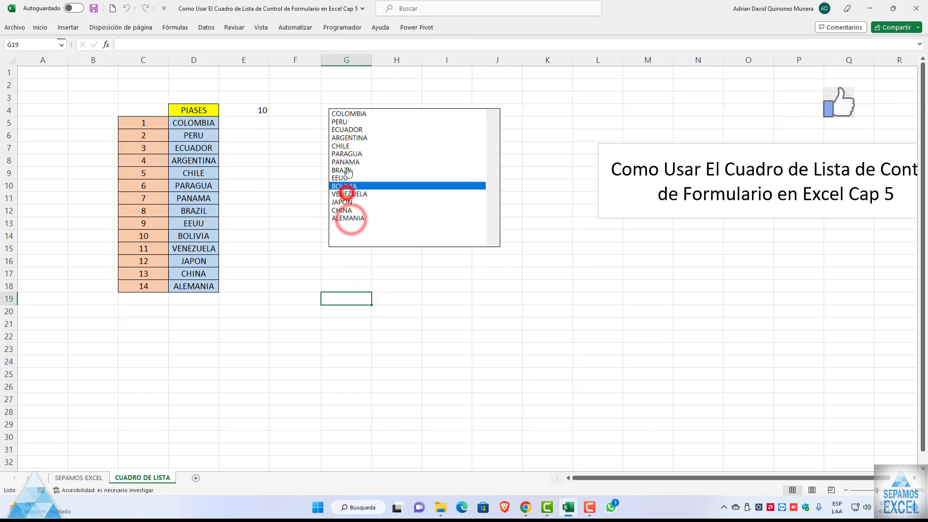
click(346, 146)
click(345, 122)
click(346, 138)
click(346, 153)
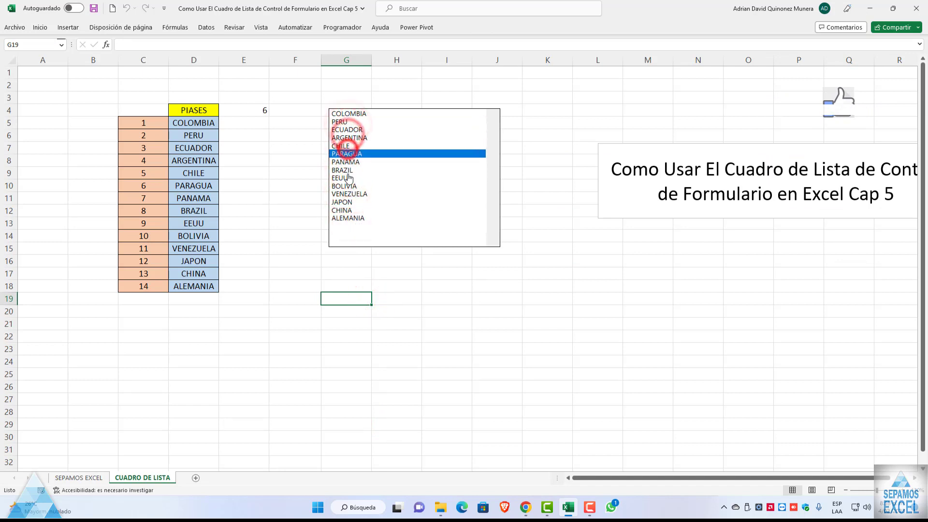
click(349, 178)
click(346, 202)
click(347, 218)
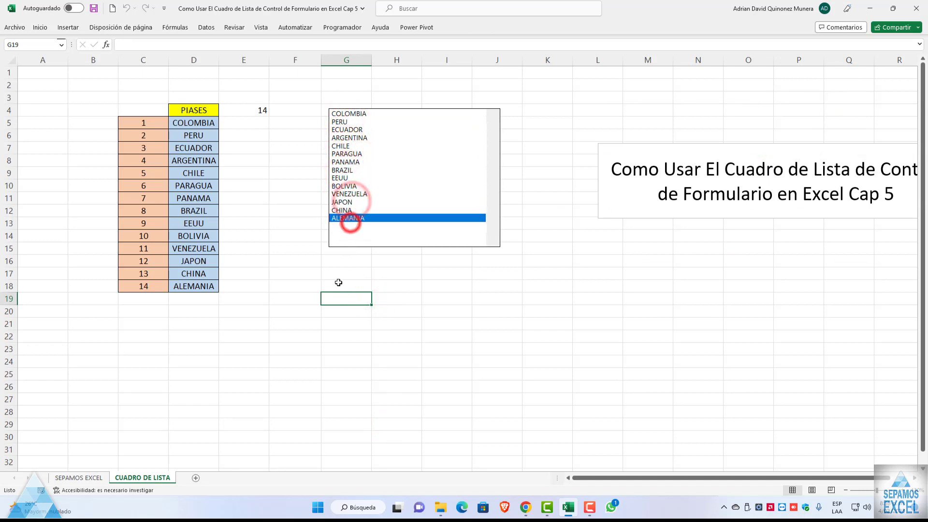
right_click(391, 198)
click(351, 255)
Resize the list box narrower and shorter, then widen it to fit the country names.
mouse_move(498, 175)
mouse_down()
mouse_move(409, 175)
mouse_move(419, 175)
mouse_up()
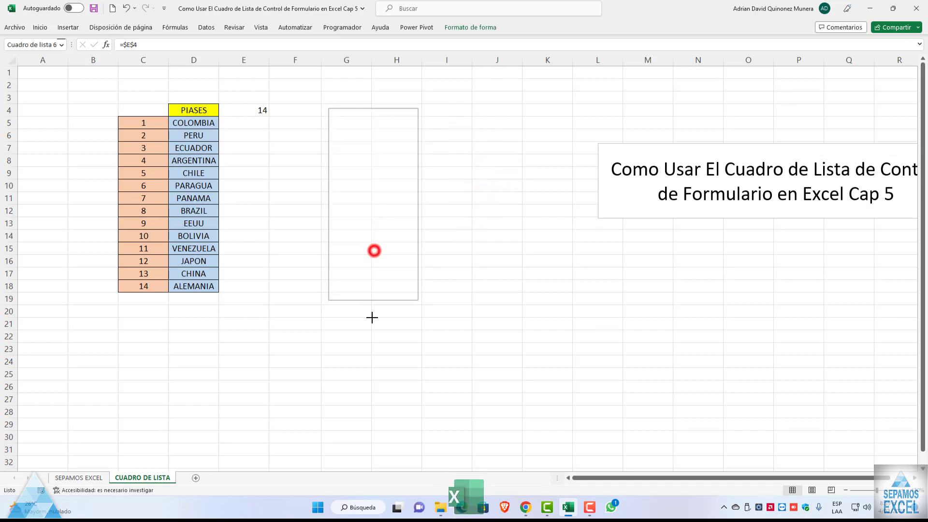
drag(375, 249, 373, 246)
mouse_move(418, 175)
mouse_down()
mouse_move(441, 176)
mouse_move(393, 178)
mouse_up()
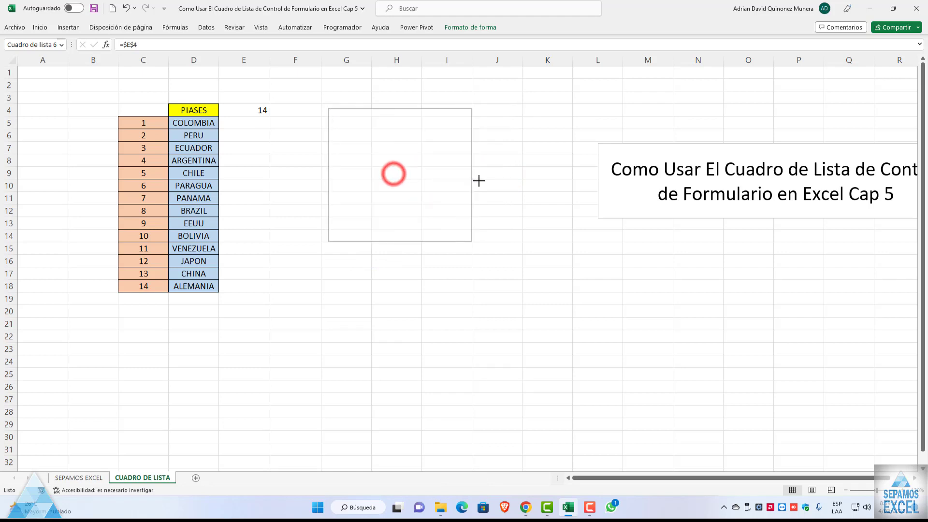
drag(397, 174, 479, 175)
Test the resized list box with clicks, drags and arrow keys, ending on ARGENTINA (4 in E4).
click(390, 295)
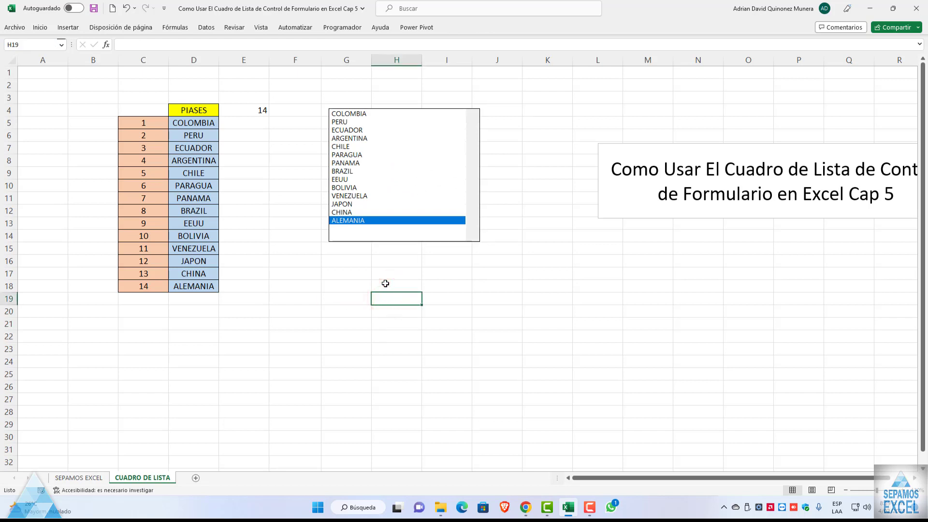
click(371, 123)
key(Down)
key(Down)
key(Down)
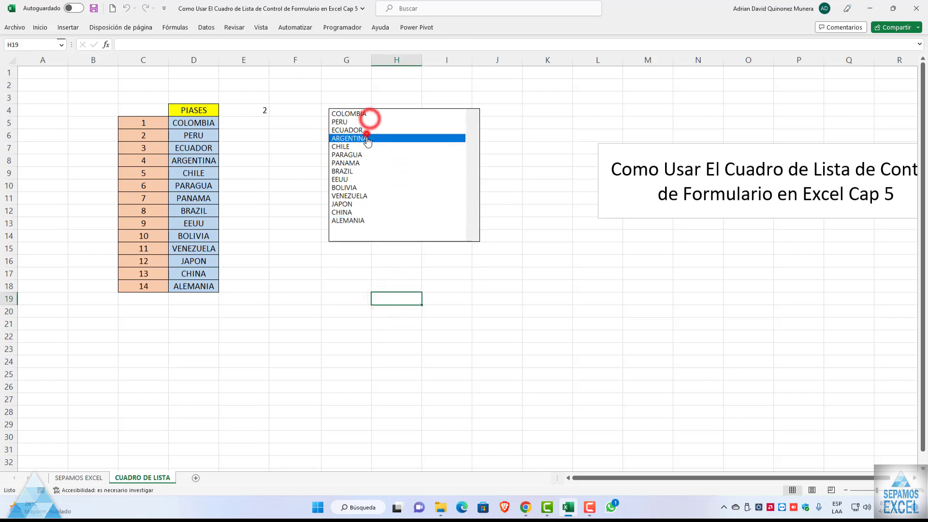
key(Down)
key(Down)
key(Down)
drag(366, 116, 359, 181)
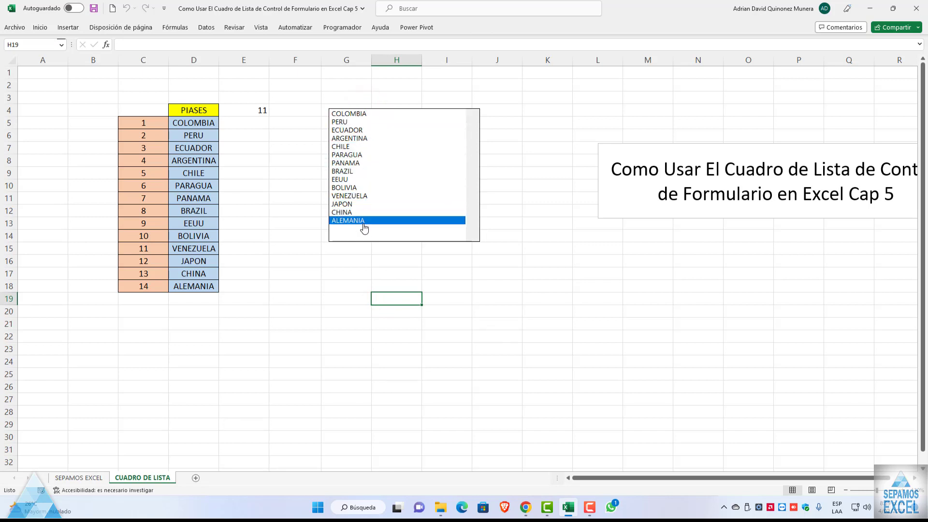
mouse_move(357, 146)
mouse_down()
mouse_move(371, 227)
mouse_move(373, 121)
mouse_up()
click(367, 195)
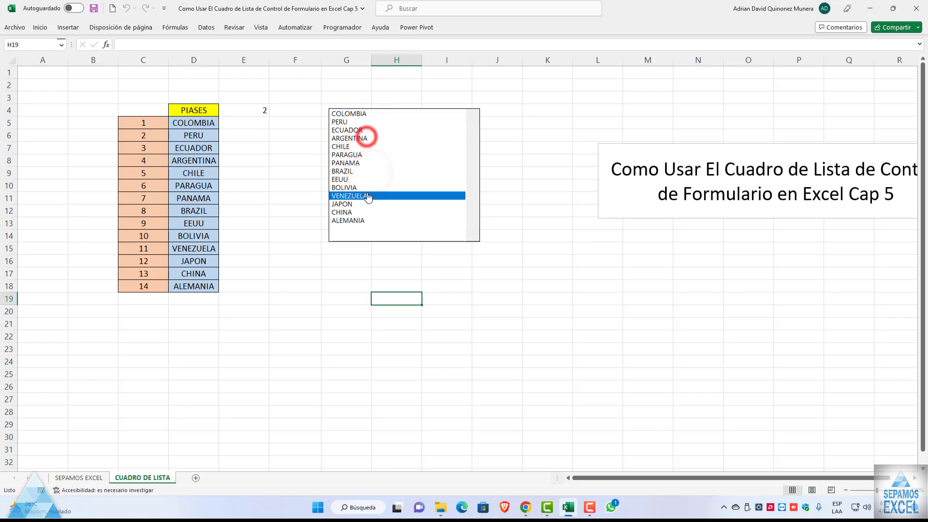
click(365, 154)
click(354, 114)
click(357, 195)
mouse_move(356, 200)
mouse_down()
mouse_move(352, 121)
mouse_move(357, 226)
mouse_move(358, 114)
mouse_move(359, 221)
mouse_move(360, 140)
mouse_up()
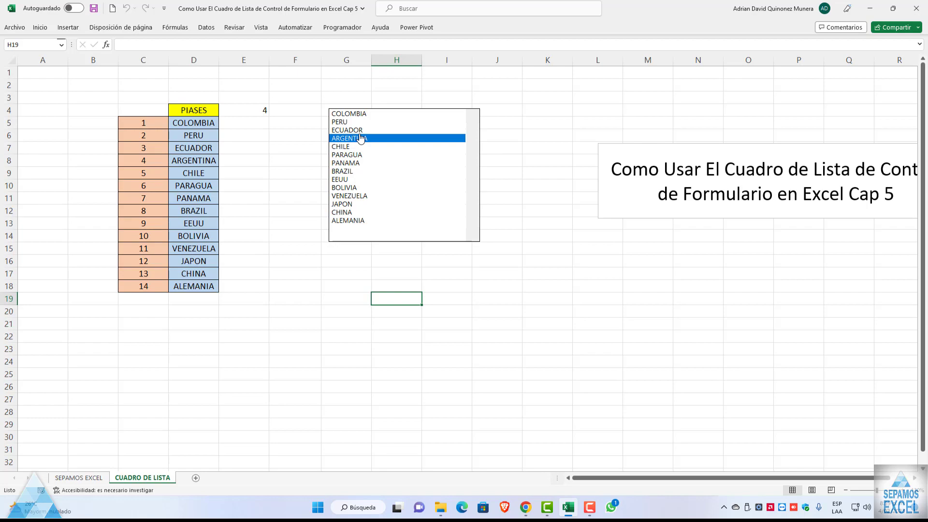
right_click(395, 133)
Change the list box's Tipo de selección to Múltiple in Formato de control and accept.
click(439, 223)
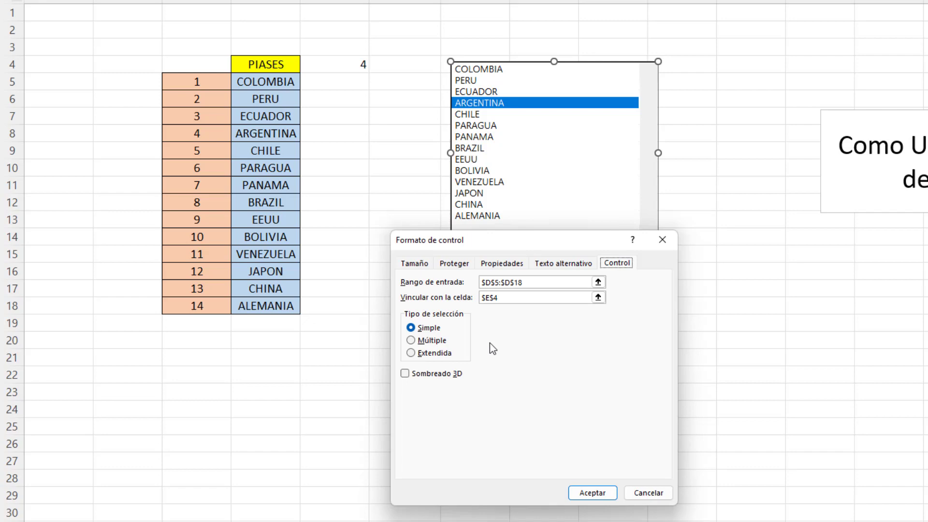
mouse_move(481, 240)
mouse_down()
mouse_move(445, 166)
mouse_move(447, 151)
mouse_up()
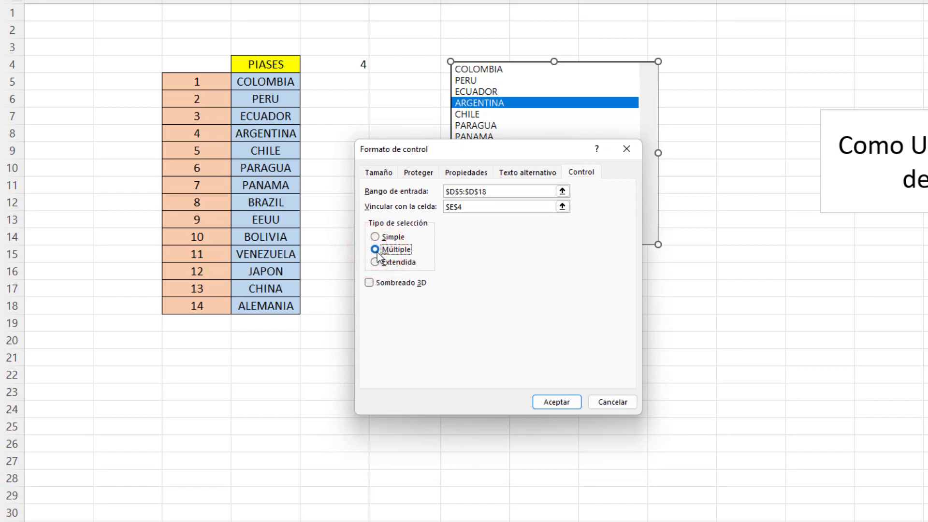
click(556, 403)
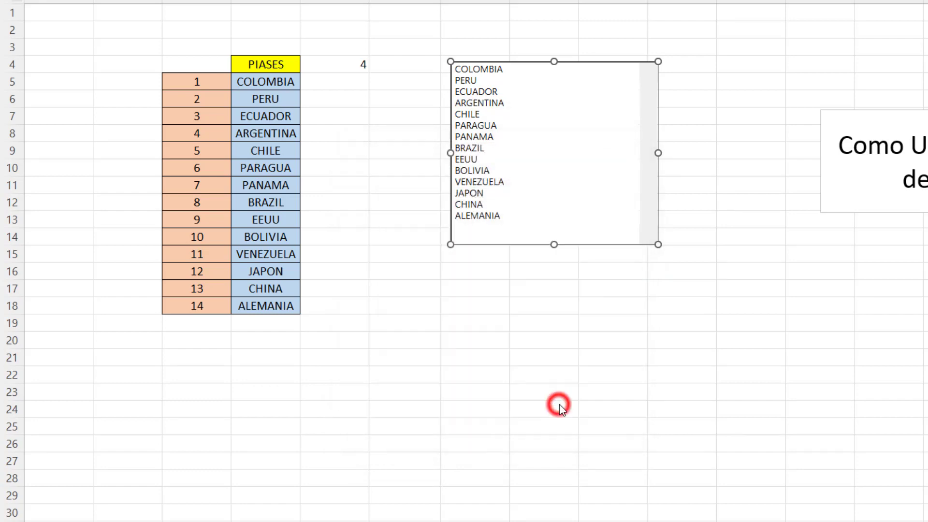
Pick ALEMANIA and BOLIVIA together, then unpick both and check E4.
click(537, 306)
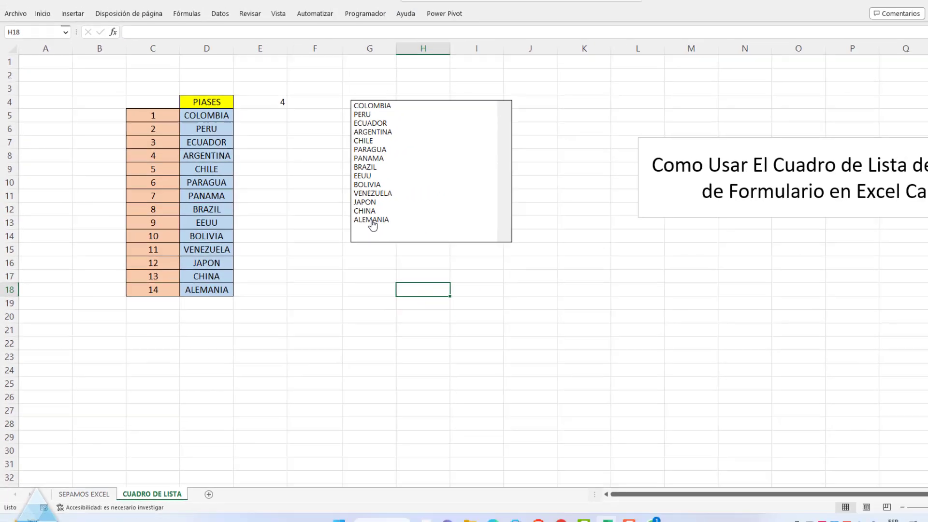
click(347, 220)
click(351, 188)
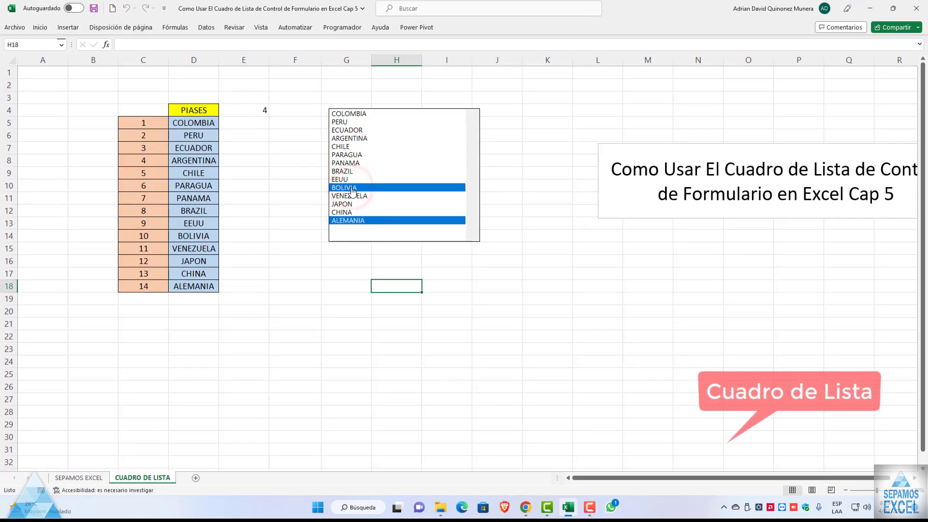
click(344, 187)
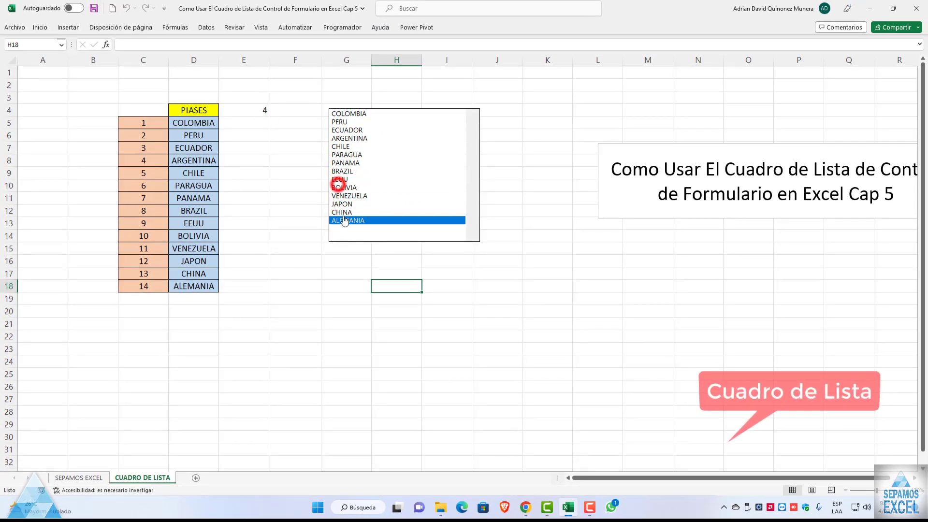
click(344, 220)
click(256, 110)
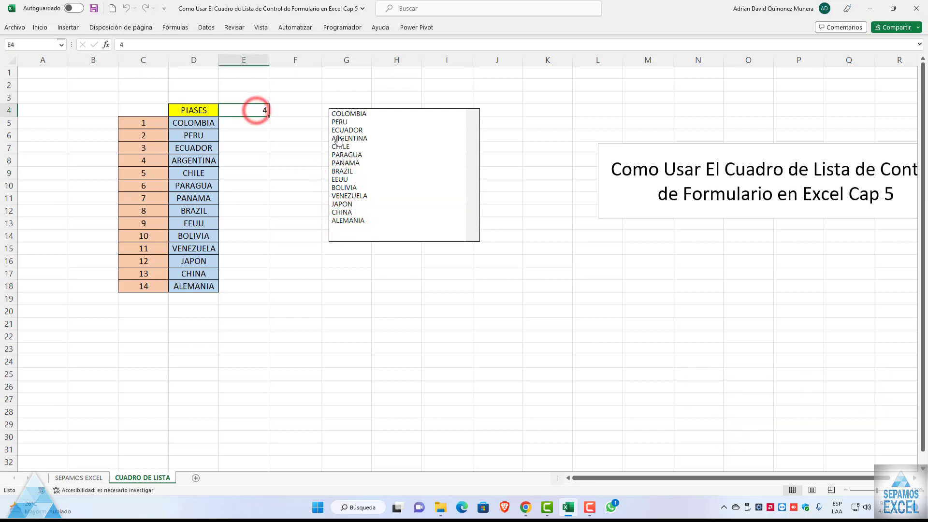
Pick and unpick various countries until every country, through JAPON, is selected at once.
click(347, 114)
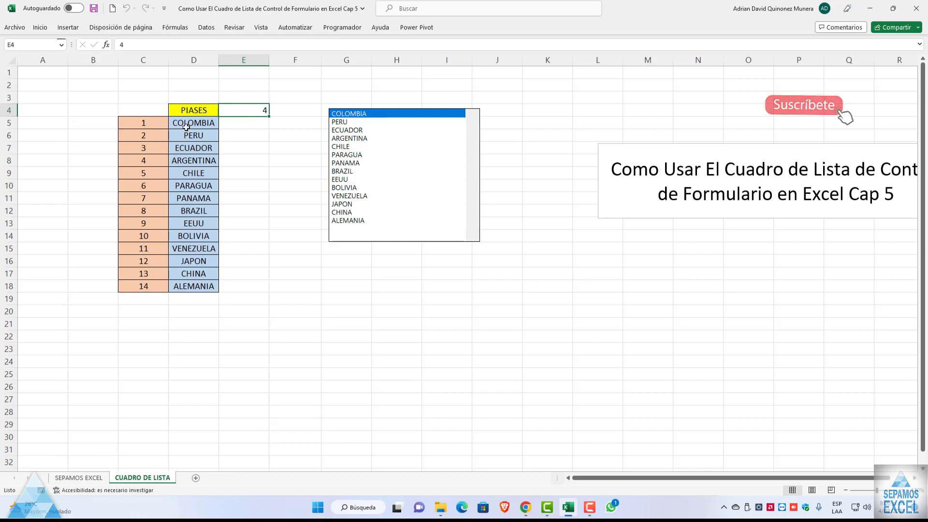
click(340, 123)
click(344, 129)
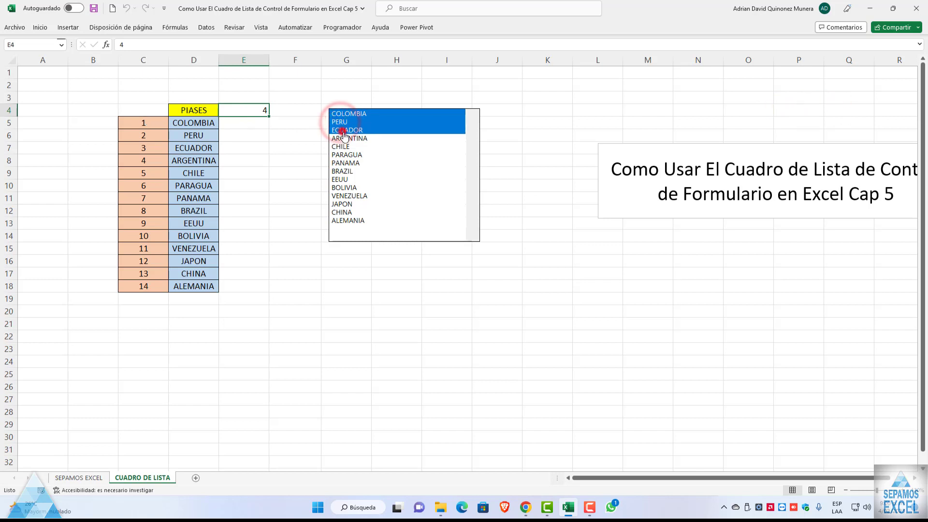
click(345, 139)
click(347, 155)
click(346, 163)
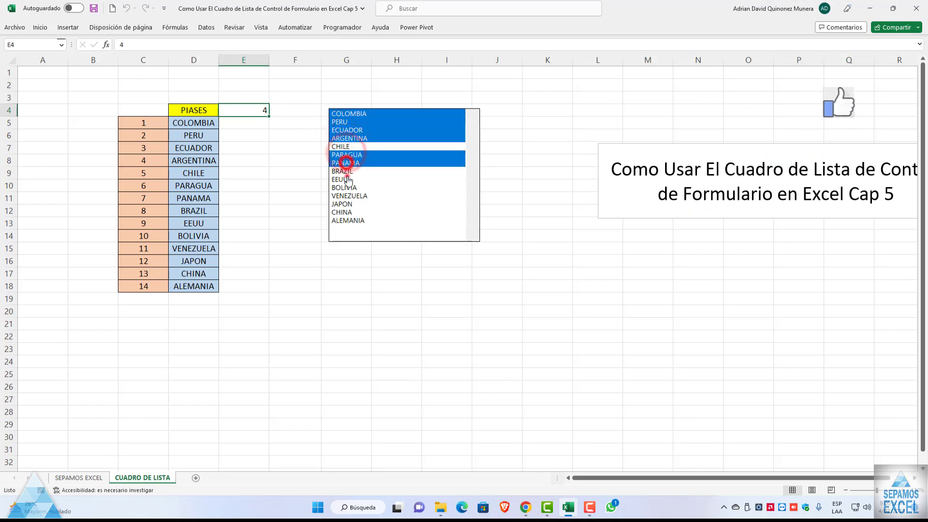
click(341, 179)
click(348, 195)
click(342, 212)
click(347, 220)
click(346, 195)
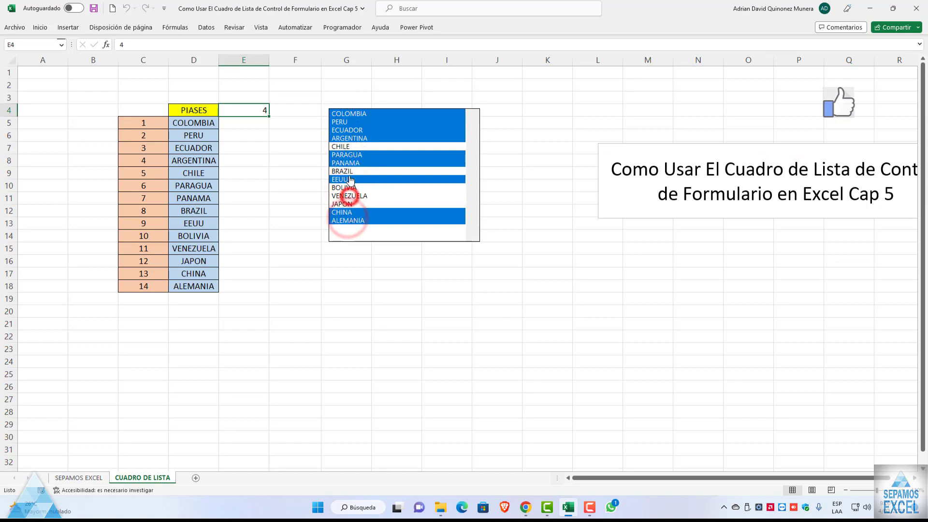
click(340, 179)
click(340, 155)
click(471, 200)
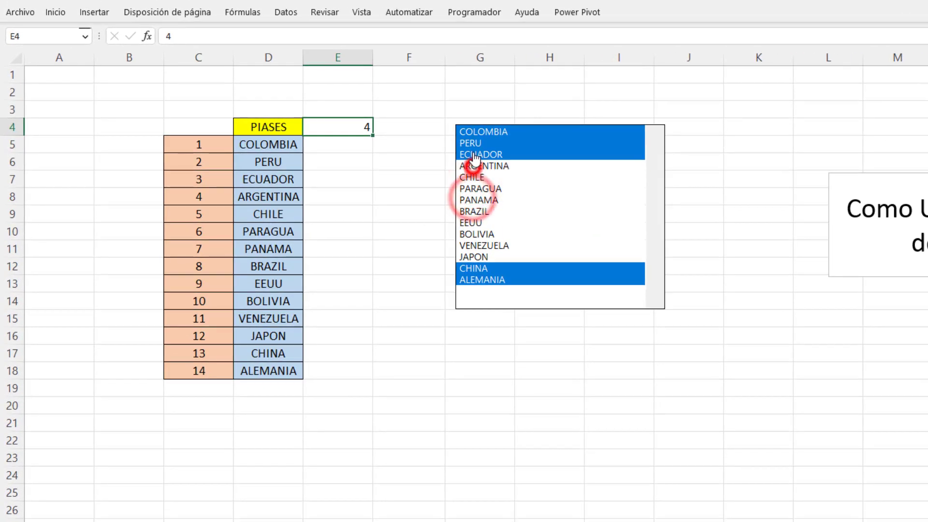
click(471, 165)
click(470, 131)
click(468, 155)
click(471, 166)
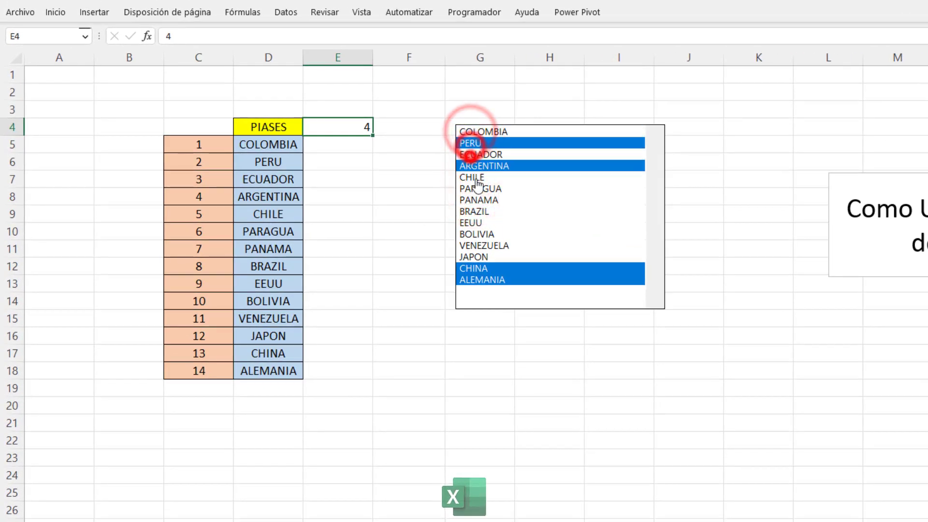
click(474, 188)
click(478, 222)
click(482, 245)
click(483, 280)
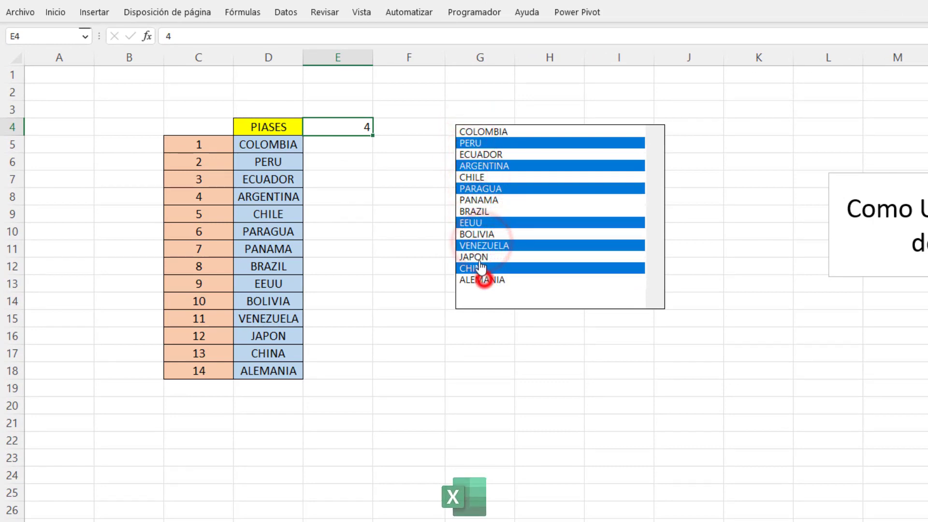
drag(474, 136, 490, 285)
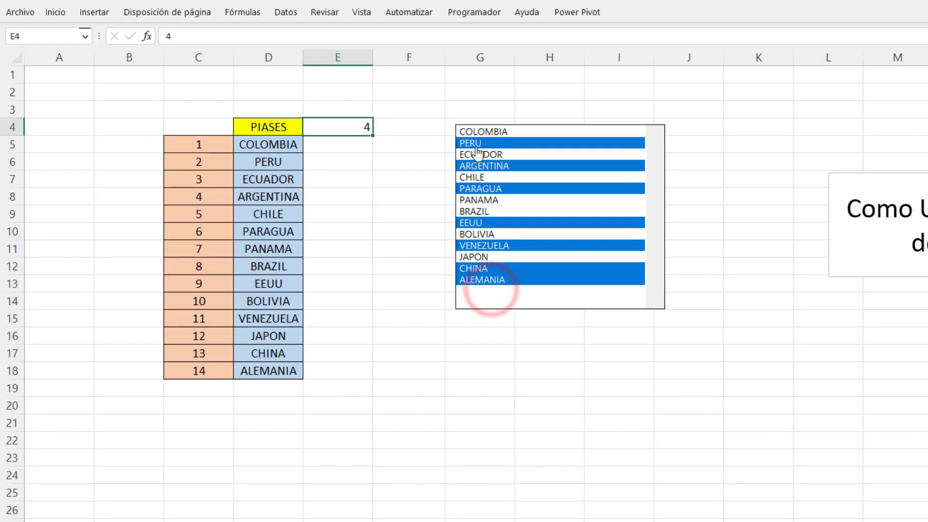
click(482, 131)
drag(480, 152, 479, 238)
click(479, 234)
click(474, 256)
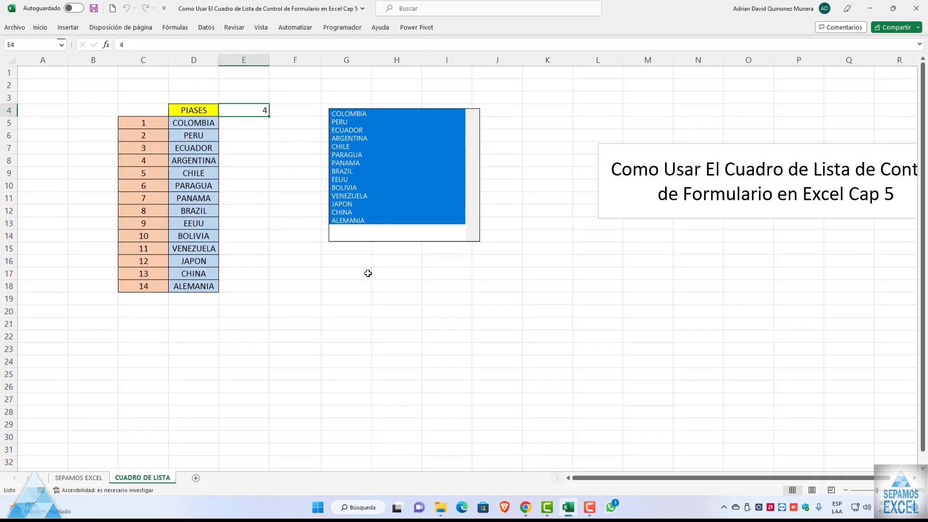
Unpick every country one by one, finishing with ALEMANIA, so nothing stays selected.
click(363, 179)
click(352, 138)
click(349, 122)
click(350, 114)
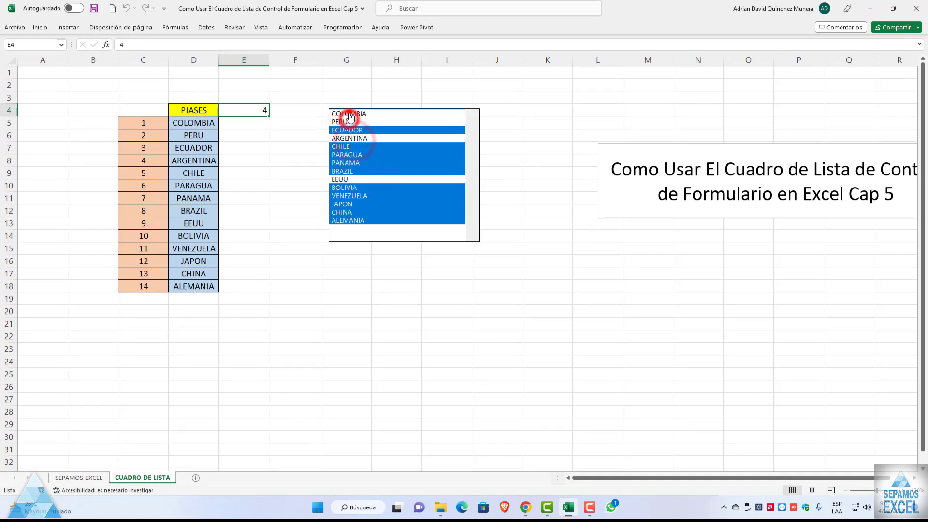
click(343, 154)
click(344, 162)
click(344, 171)
click(345, 187)
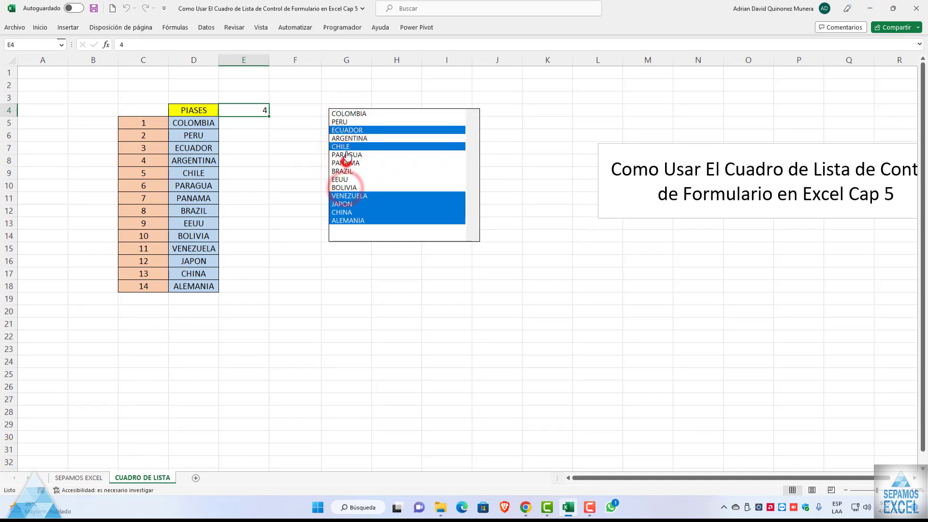
click(343, 146)
click(344, 130)
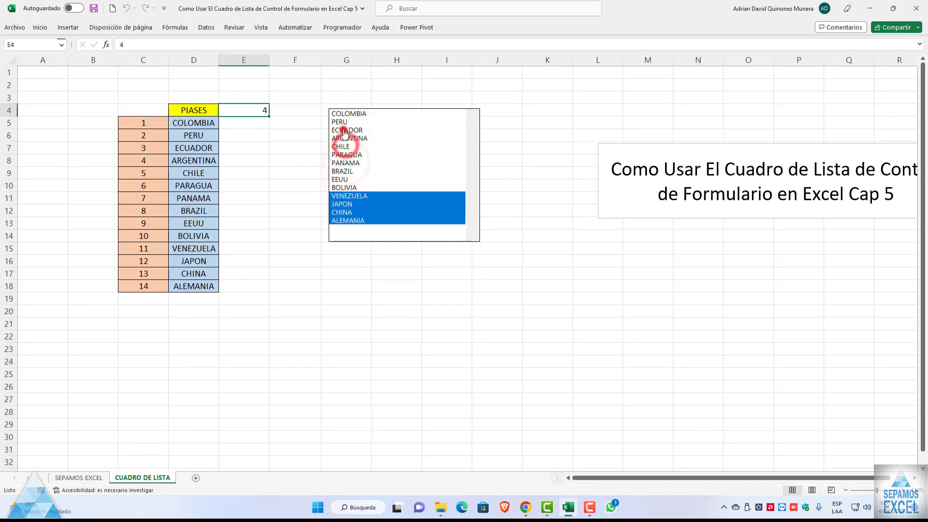
click(351, 195)
click(344, 204)
click(344, 212)
click(346, 220)
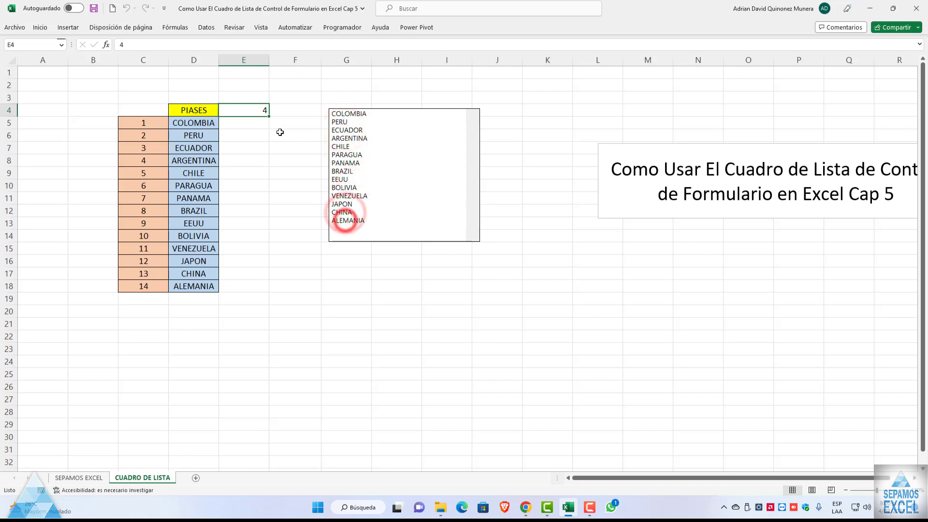
Set the list box's selection type back to Simple.
right_click(366, 132)
click(411, 221)
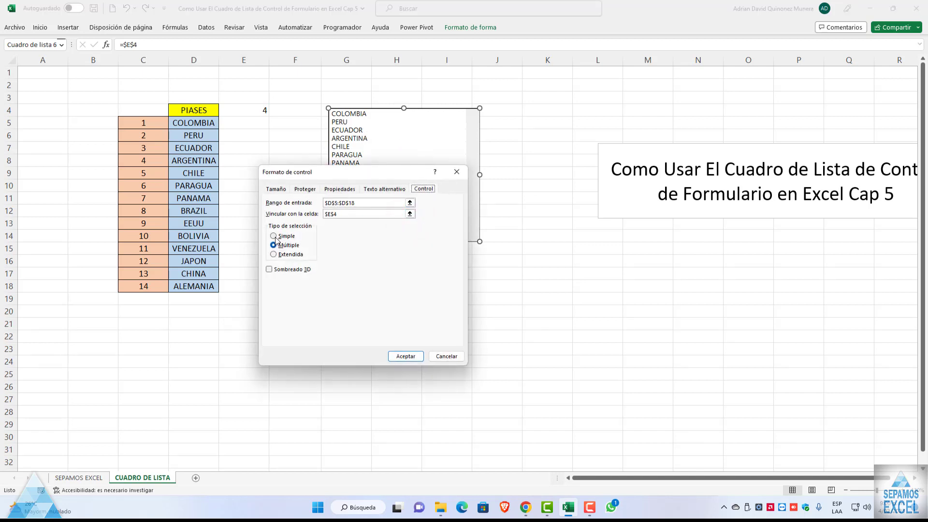
click(396, 356)
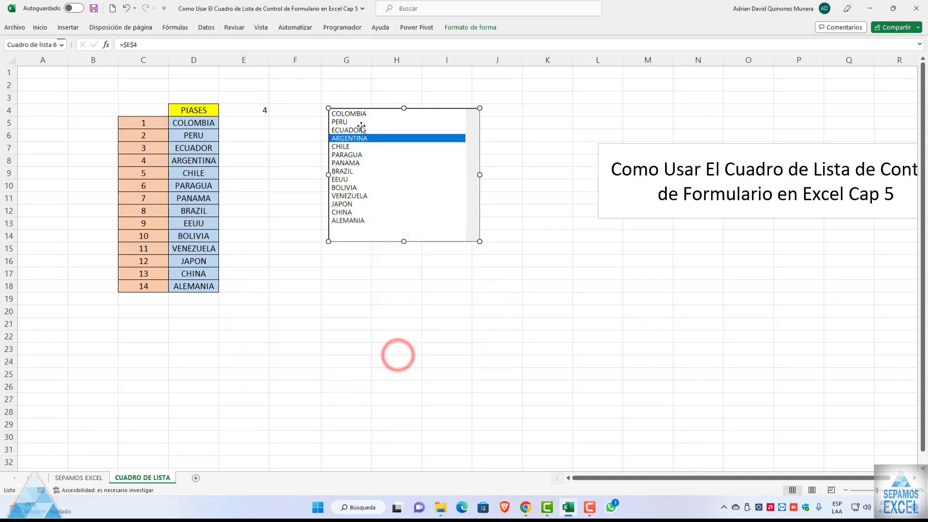
Test single selection by picking countries in turn, e.g. PANAMA (7) and ALEMANIA (14) in E4.
click(280, 183)
click(396, 151)
click(364, 179)
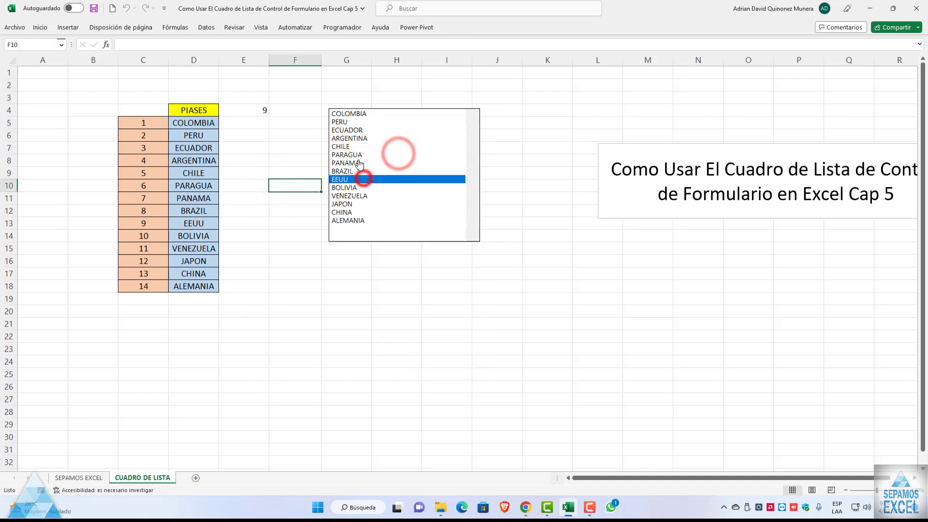
click(360, 162)
click(348, 114)
click(348, 138)
click(347, 188)
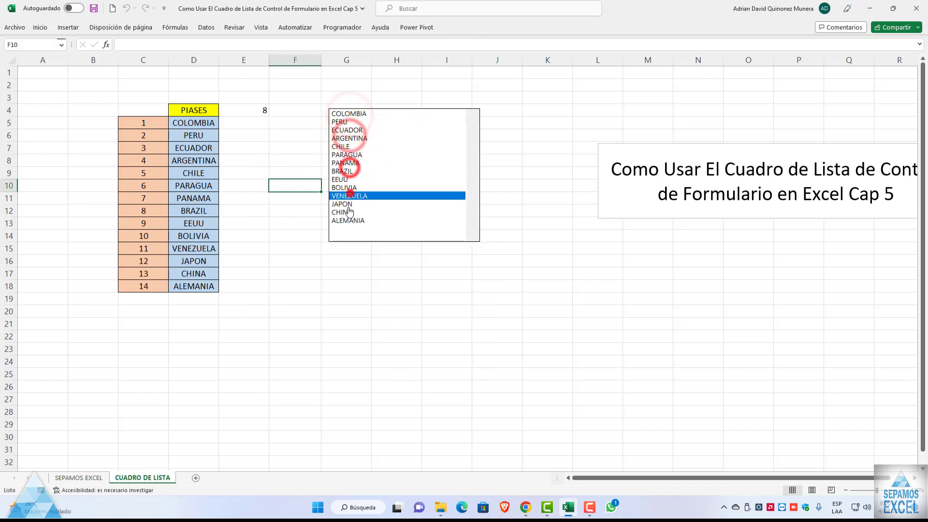
click(347, 221)
click(346, 212)
click(346, 162)
Pick CHILE then PERU (E4 shows 2), then switch the list box to Múltiple selection.
click(347, 147)
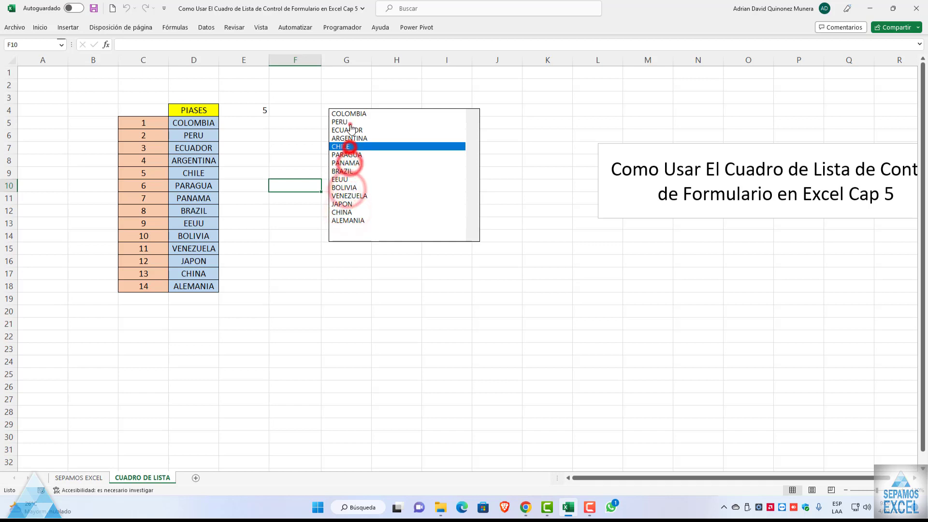
click(349, 123)
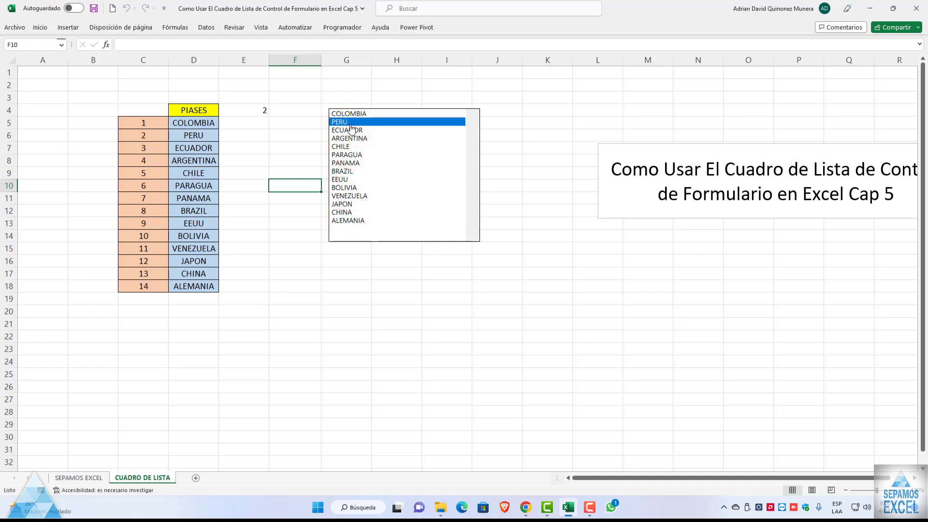
right_click(364, 126)
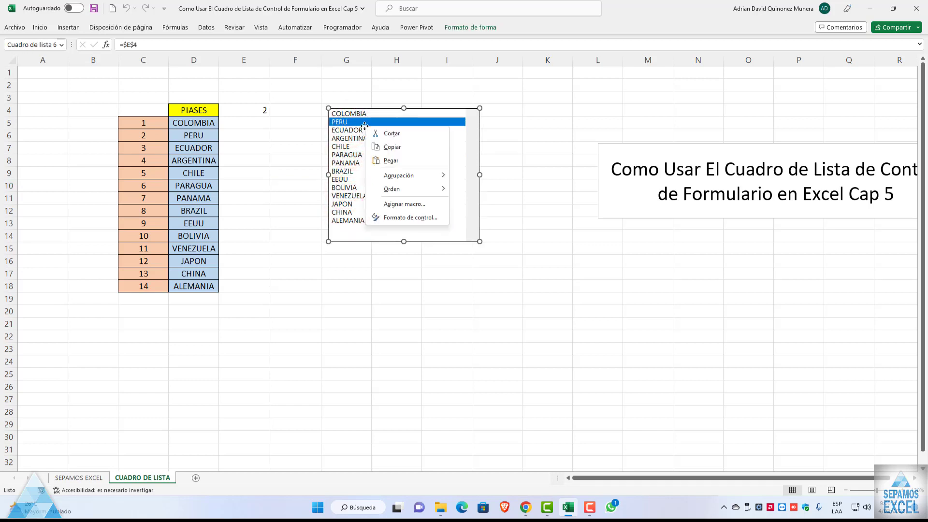
click(397, 219)
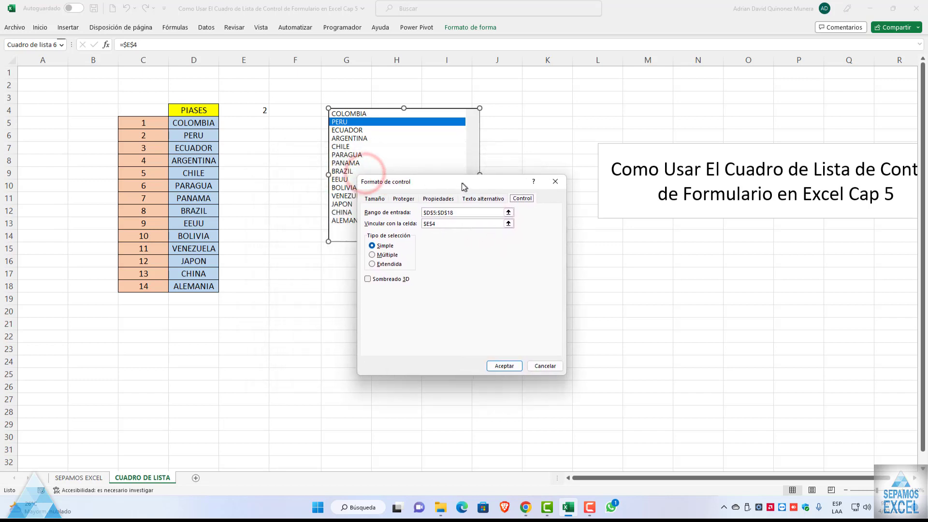
drag(365, 174, 382, 190)
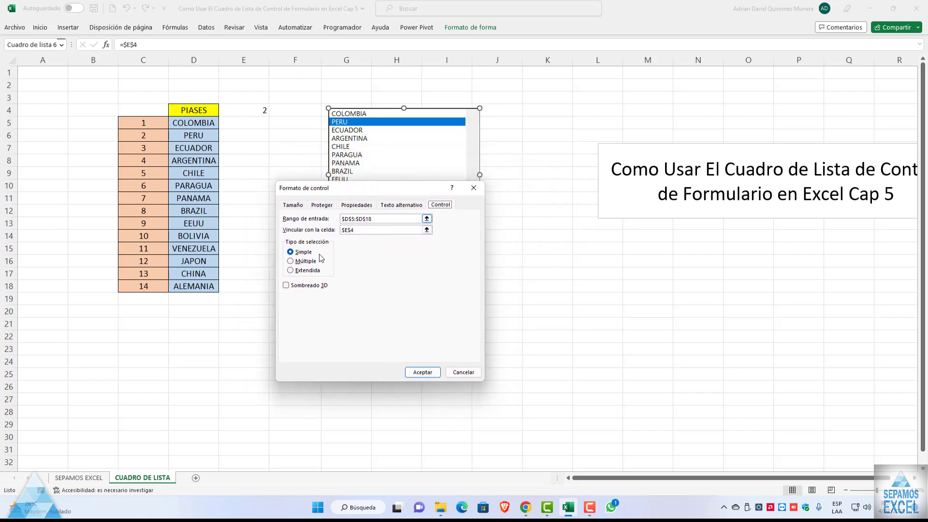
click(419, 375)
click(346, 286)
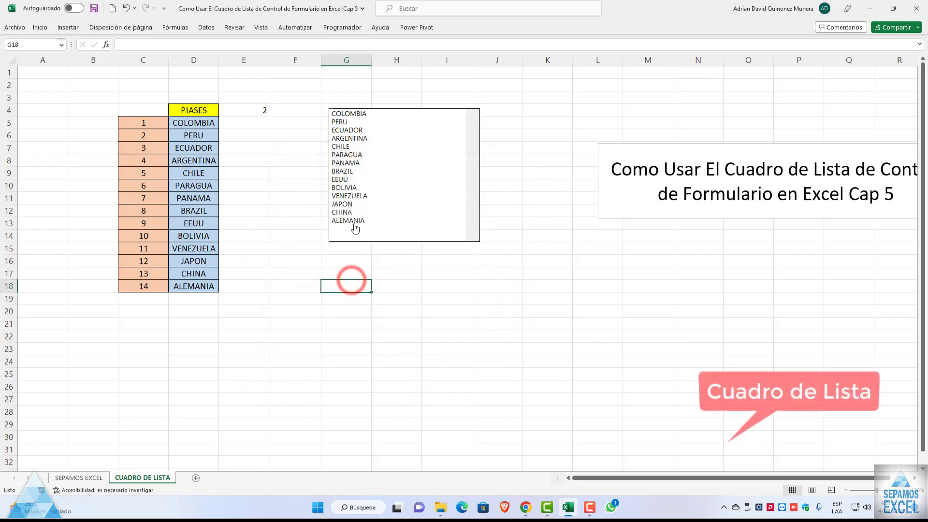
Pick several countries, including CHINA, ALEMANIA, ARGENTINA and PERU through PANAMA, in the multiple-selection list.
mouse_move(352, 221)
mouse_down()
mouse_move(338, 179)
mouse_move(358, 118)
mouse_move(358, 220)
mouse_move(360, 132)
mouse_move(362, 153)
mouse_up()
click(373, 139)
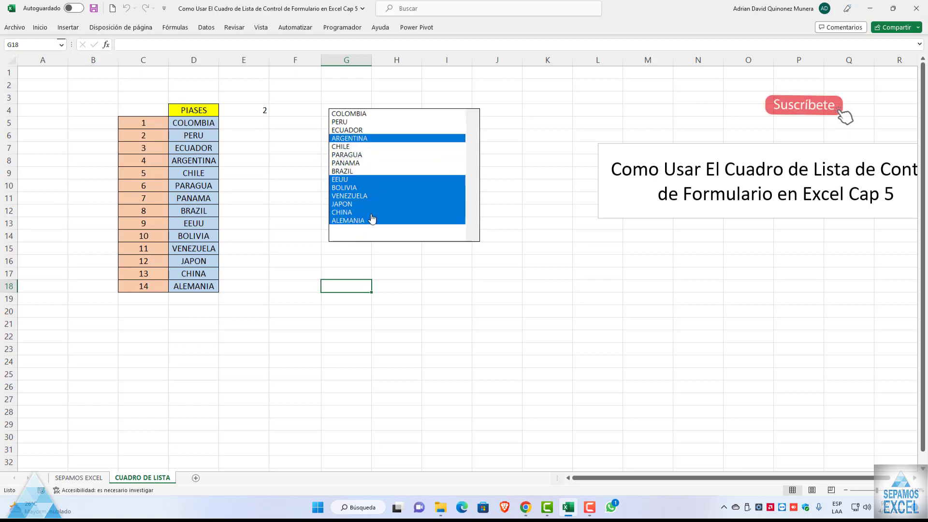
drag(355, 121, 350, 164)
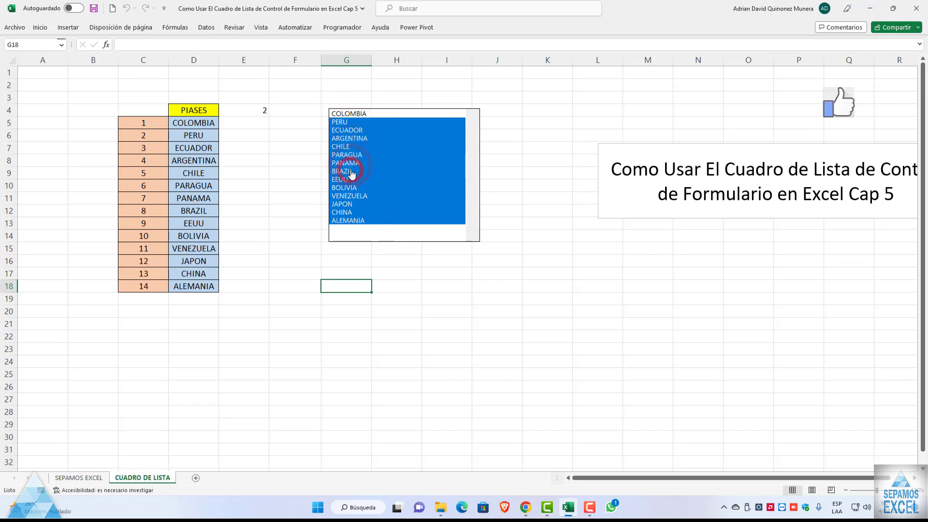
click(360, 138)
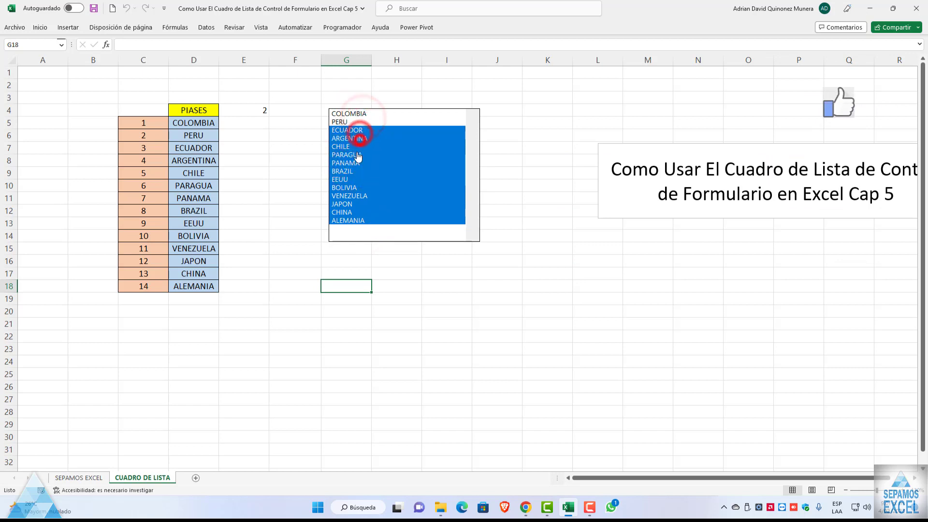
click(343, 121)
click(343, 114)
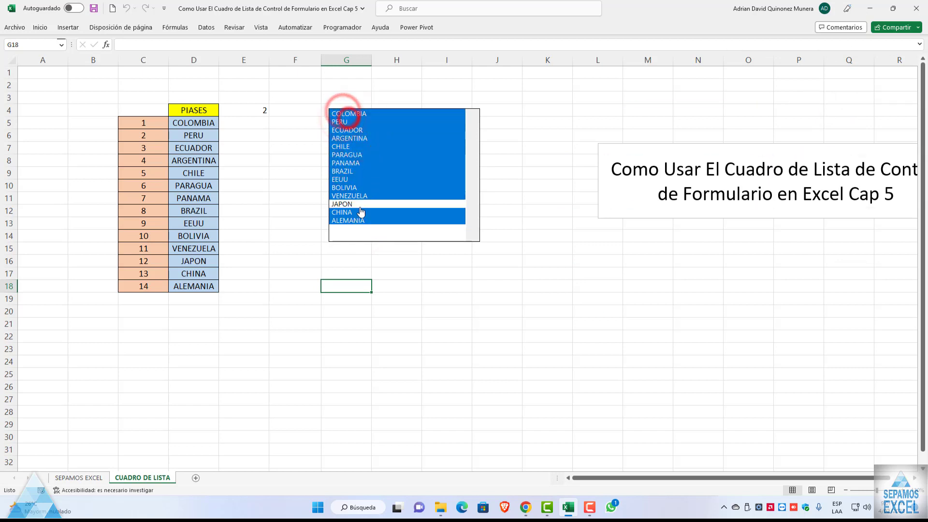
click(353, 147)
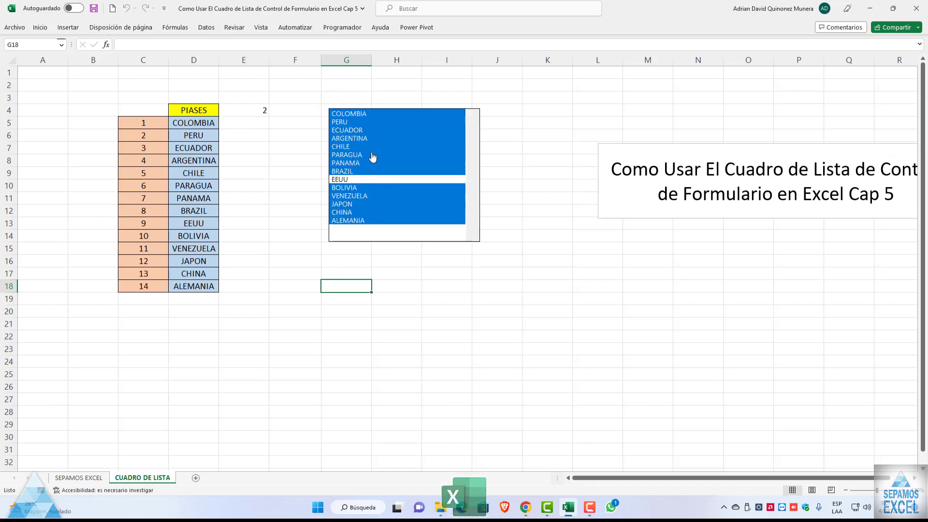
Deselect every highlighted country, from EEUU and PANAMA down to ALEMANIA, leaving the list empty.
click(369, 179)
click(370, 165)
click(355, 113)
click(356, 122)
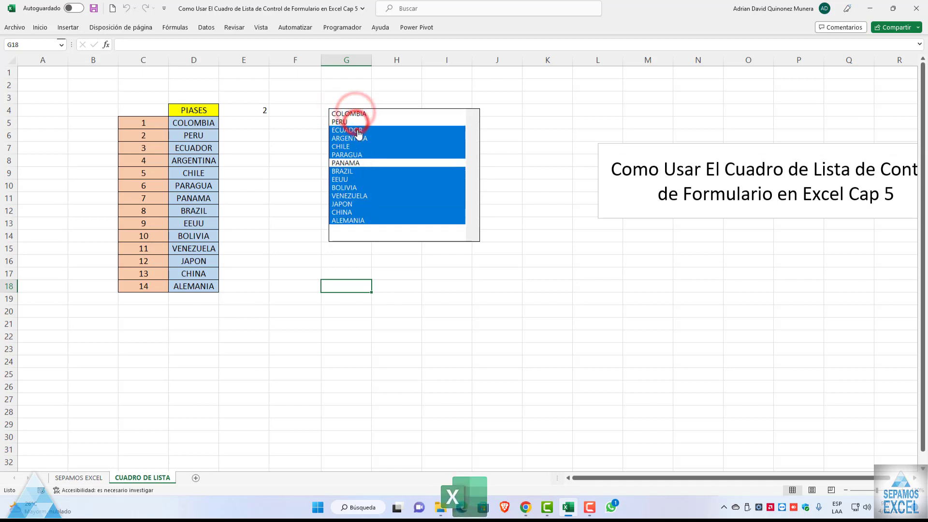
click(359, 130)
click(357, 139)
click(354, 155)
click(355, 171)
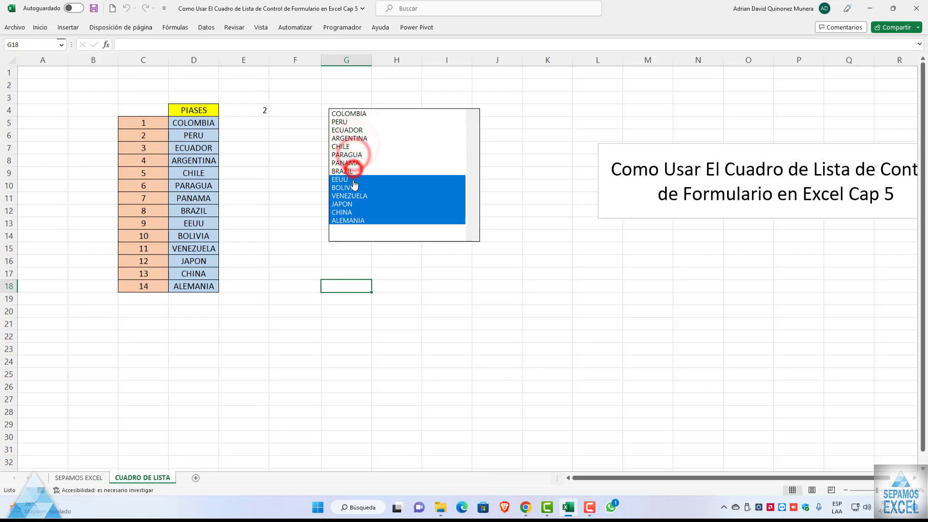
click(354, 179)
click(354, 187)
click(354, 196)
click(354, 204)
click(353, 212)
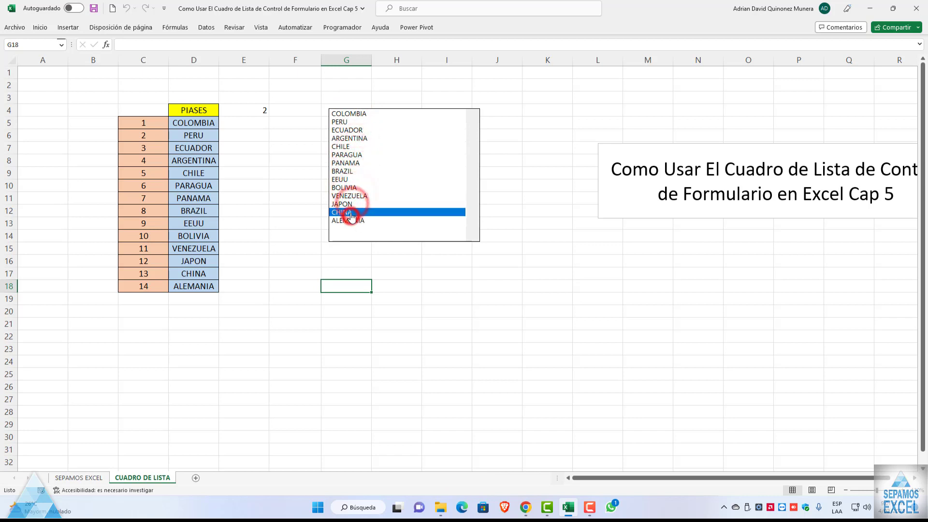
click(352, 219)
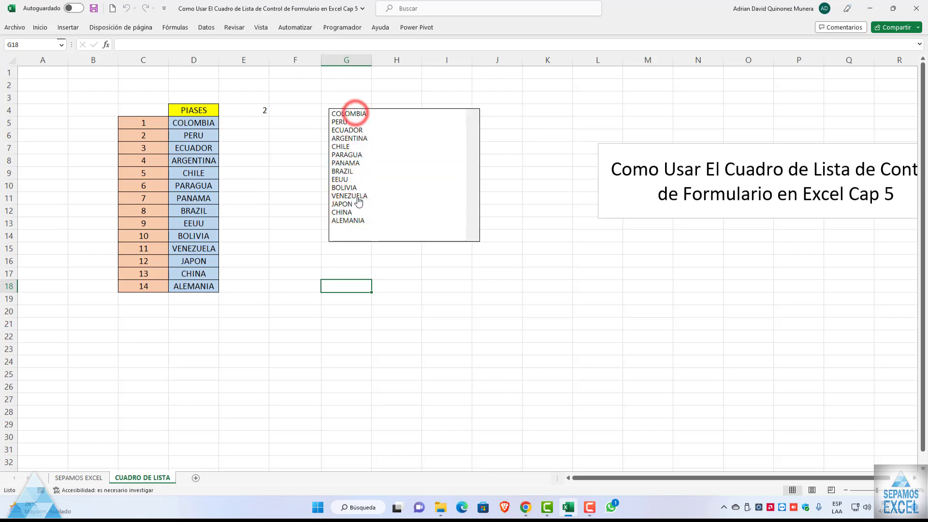
Toggle COLOMBIA, CHINA, EEUU and BOLIVIA so BOLIVIA ends up highlighted, then select cell F7.
click(358, 113)
click(359, 113)
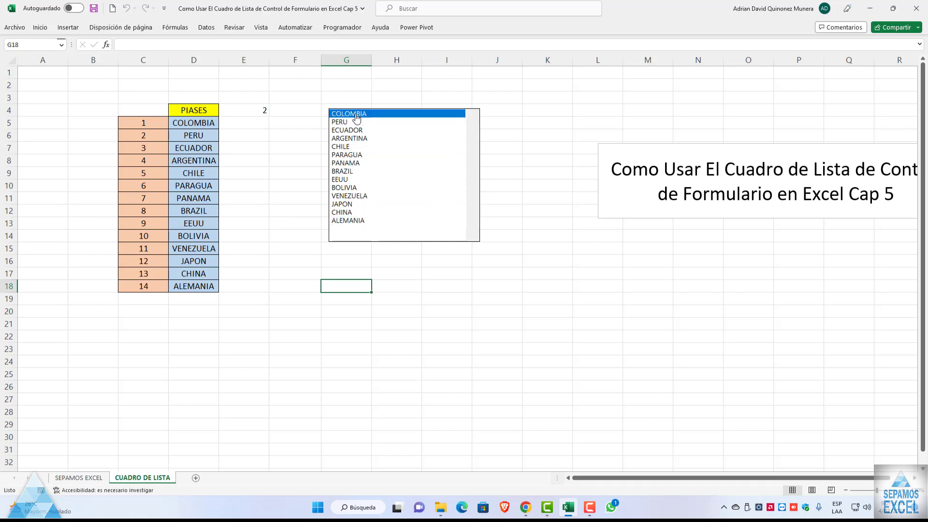
click(358, 212)
click(358, 212)
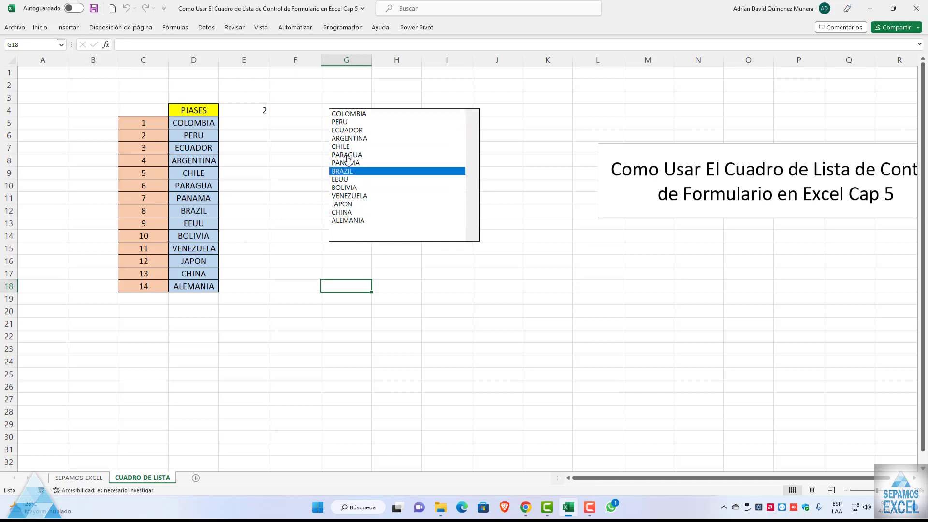
click(348, 180)
click(348, 187)
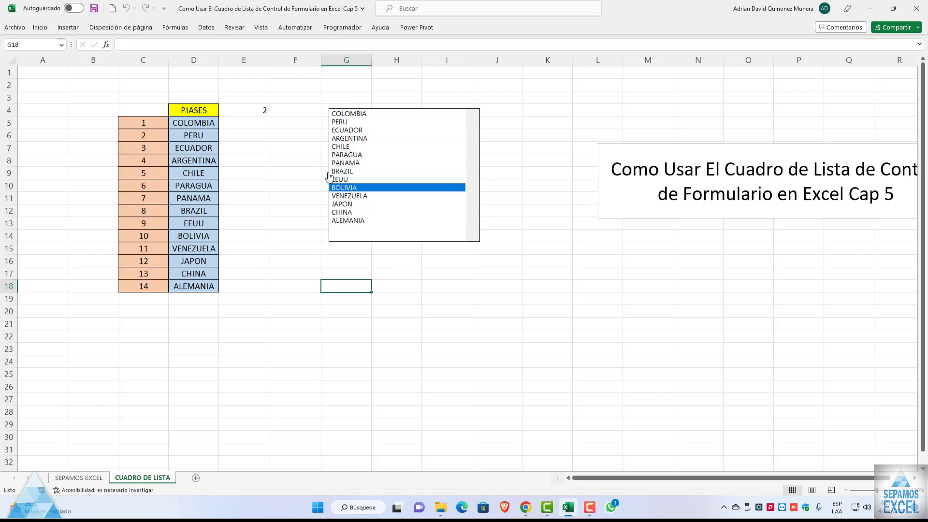
click(290, 147)
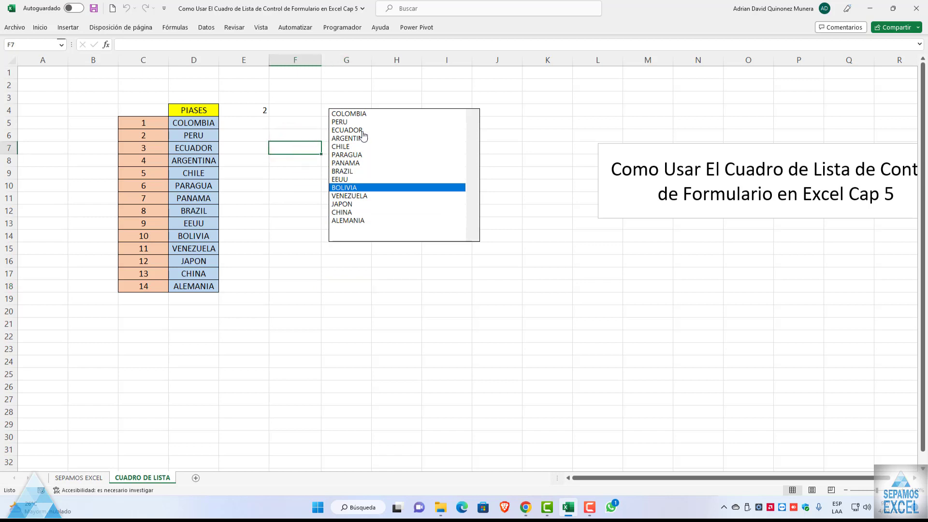
Move between the cells beside the country list with the arrow keys.
key(Down)
key(Down)
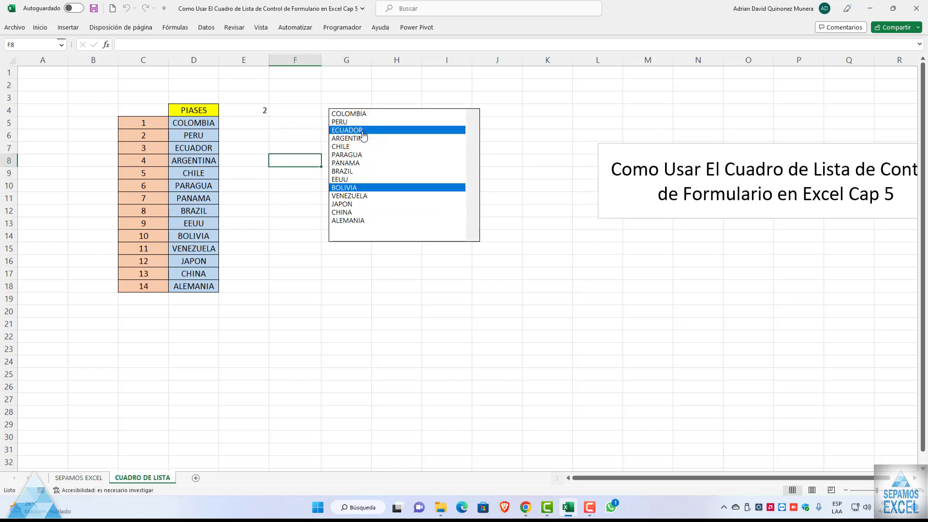
key(Up)
key(Up)
key(Right)
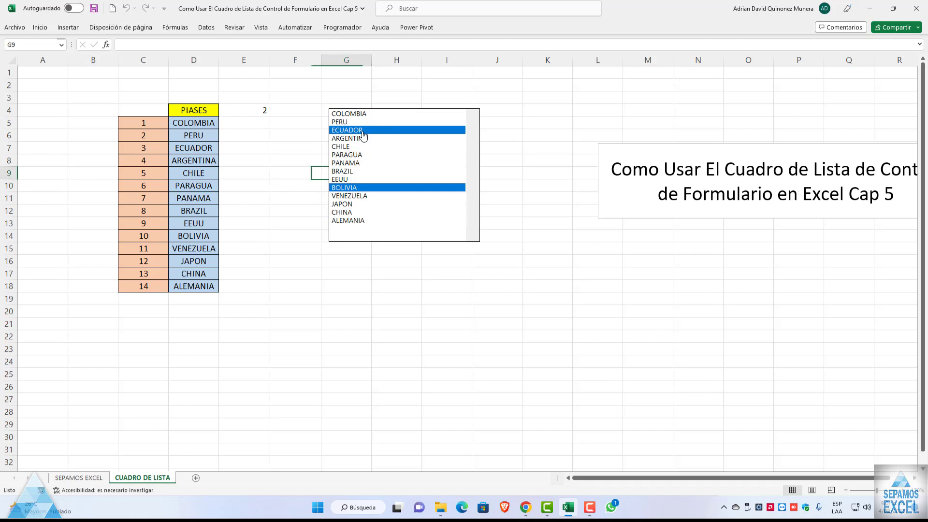
key(Left)
key(Left)
key(Left)
key(Left)
key(Down)
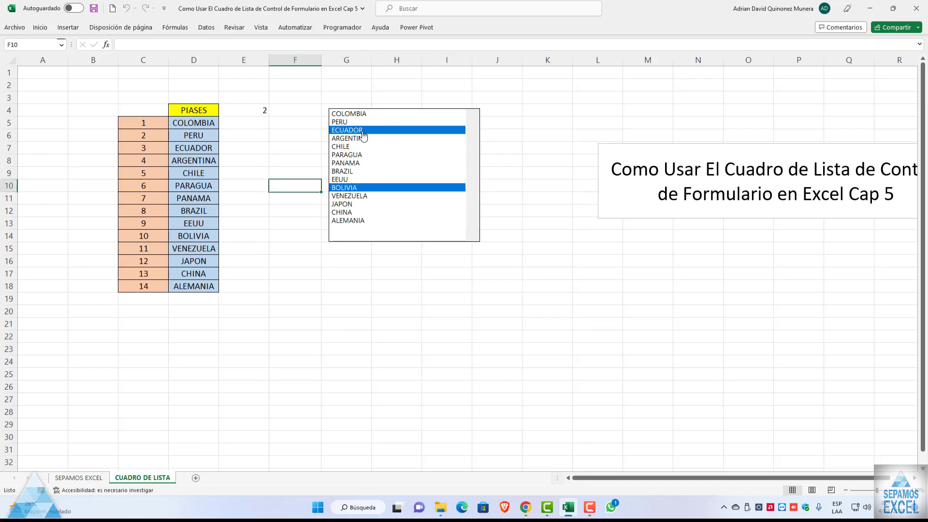
key(Up)
key(Right)
key(Right)
key(Left)
key(Left)
key(Left)
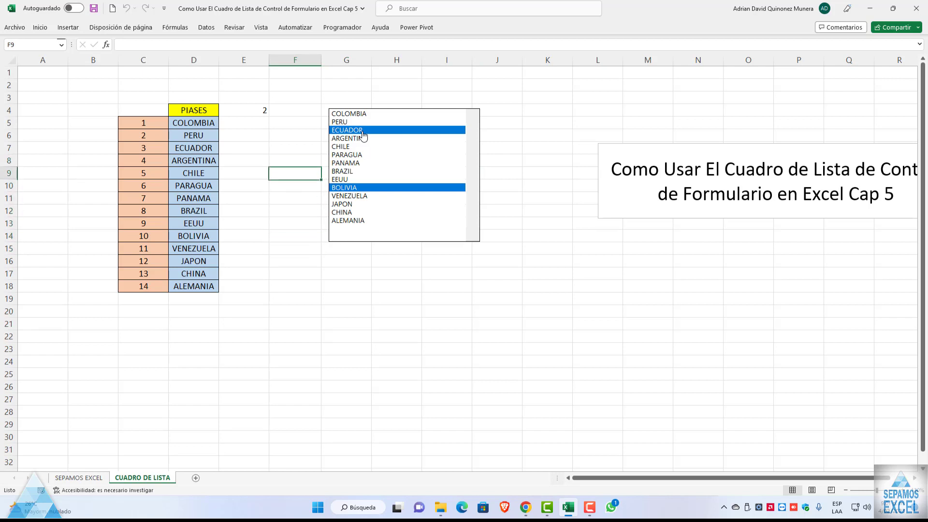
Go to the ARGENTINA cell D8, back to F8, then jump down column F and return to the top.
key(Right)
key(Right)
key(Right)
key(Right)
key(Right)
key(Left)
key(Left)
key(Left)
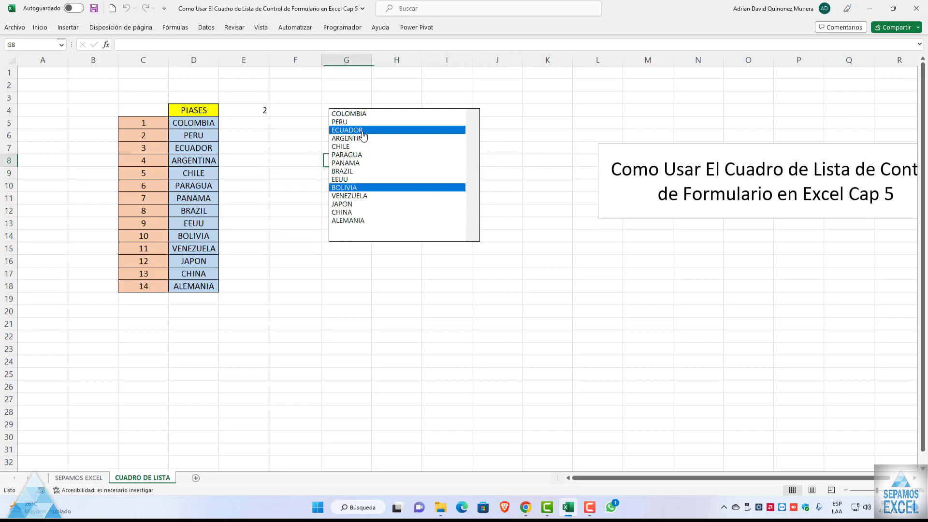
key(Left)
key(Left)
key(Left)
key(Right)
key(Right)
key(Right)
key(Left)
key(Left)
key(Left)
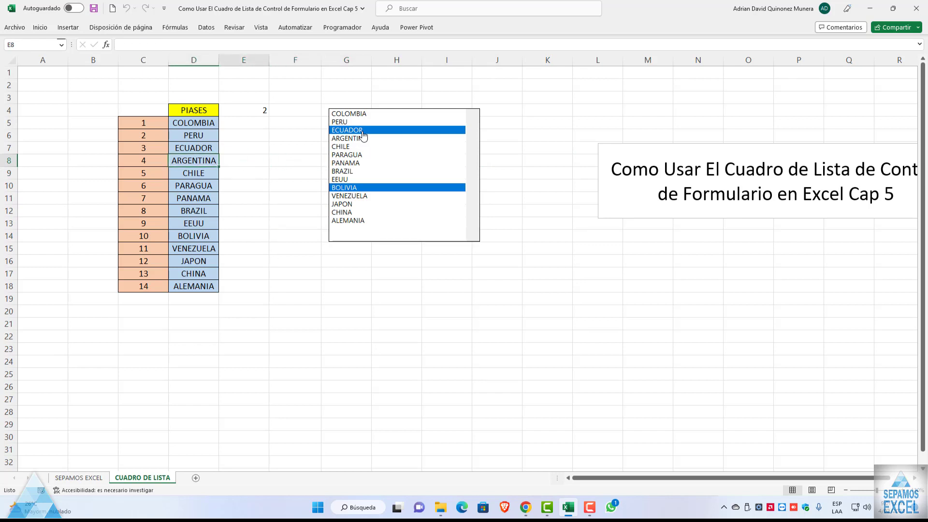
key(Right)
key(Right)
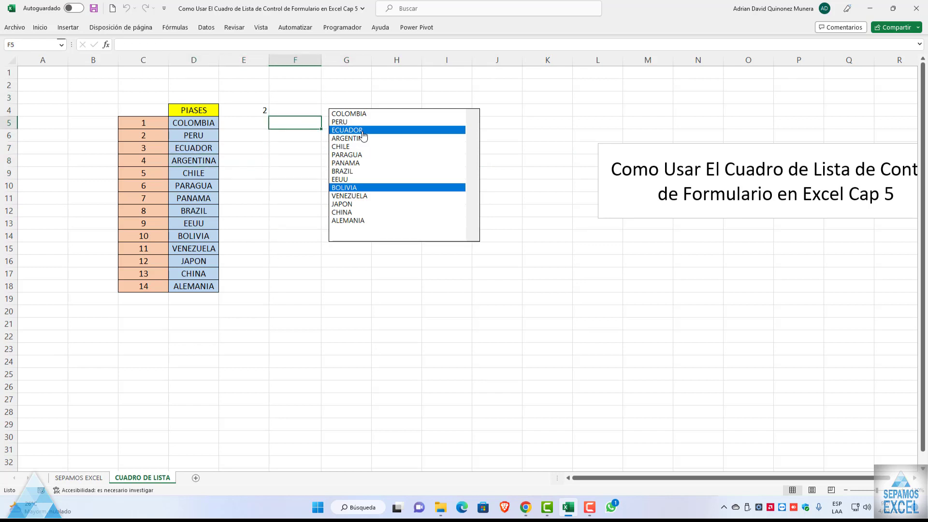
key(Down)
key(Down)
key(Down)
key(Down)
key(Down)
key(Down)
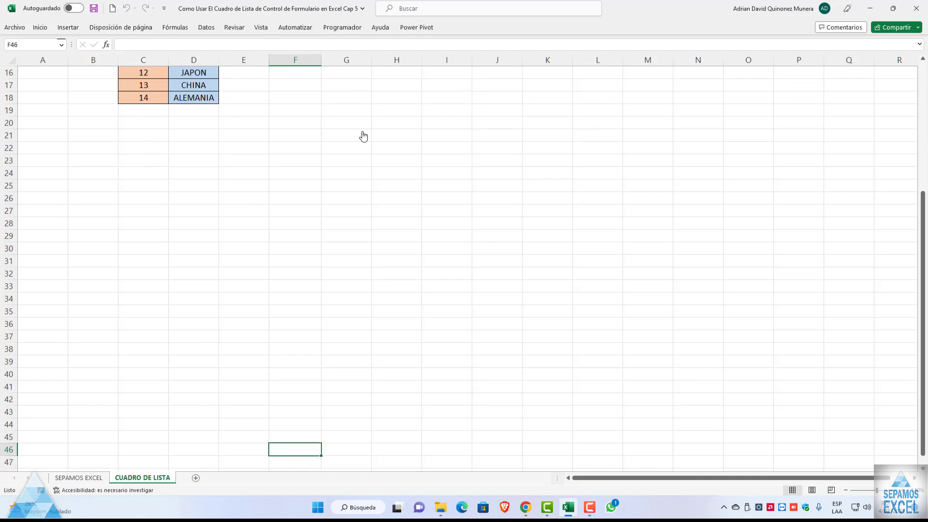
key(Up)
key(Up)
key(Up)
key(Up)
key(Up)
key(Up)
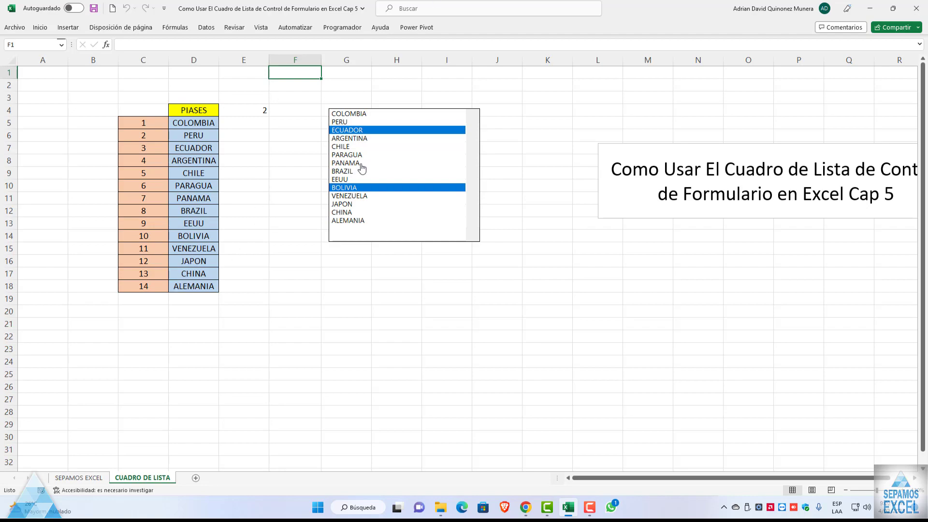
Open the country list's control settings, close them unchanged, and clear the highlighted countries.
right_click(360, 143)
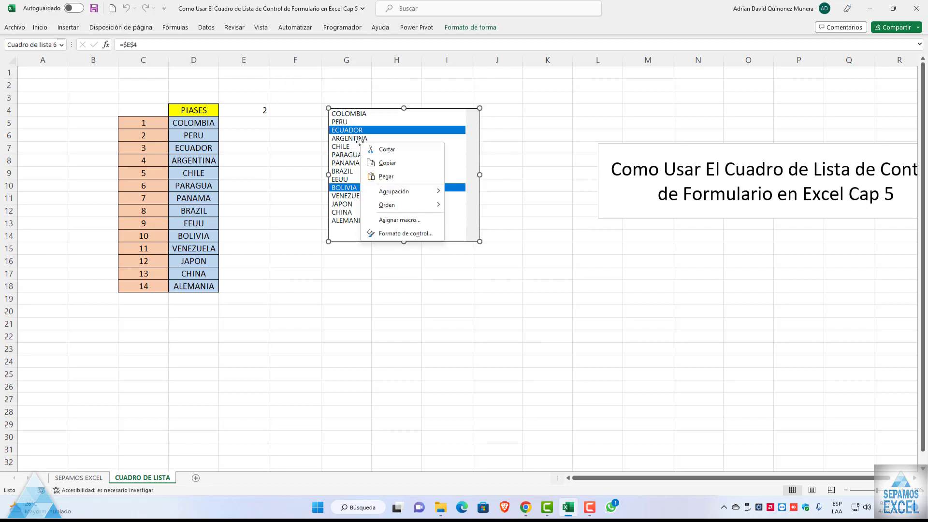
click(395, 233)
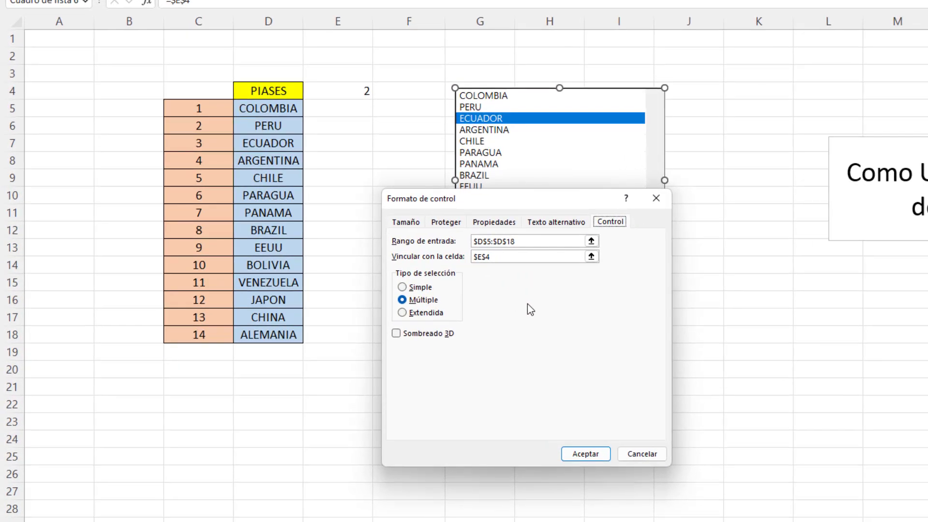
click(655, 198)
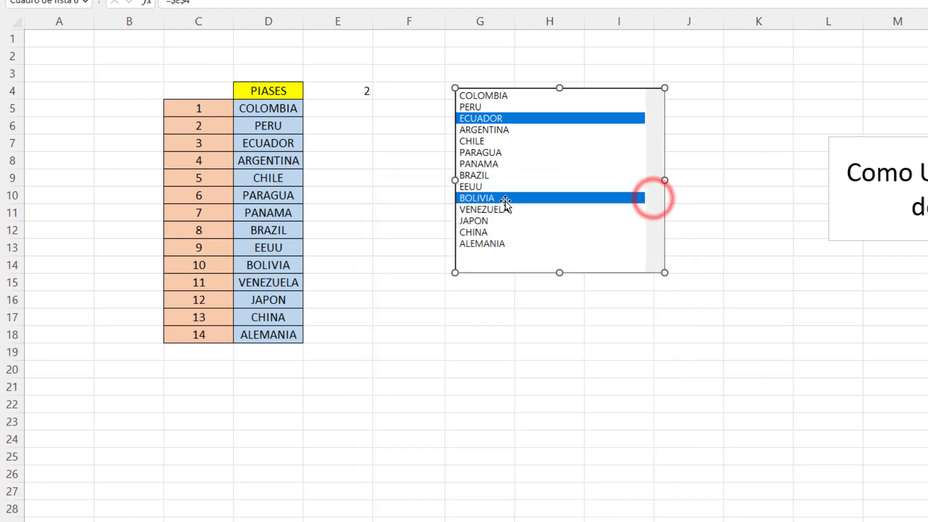
key(Escape)
click(508, 196)
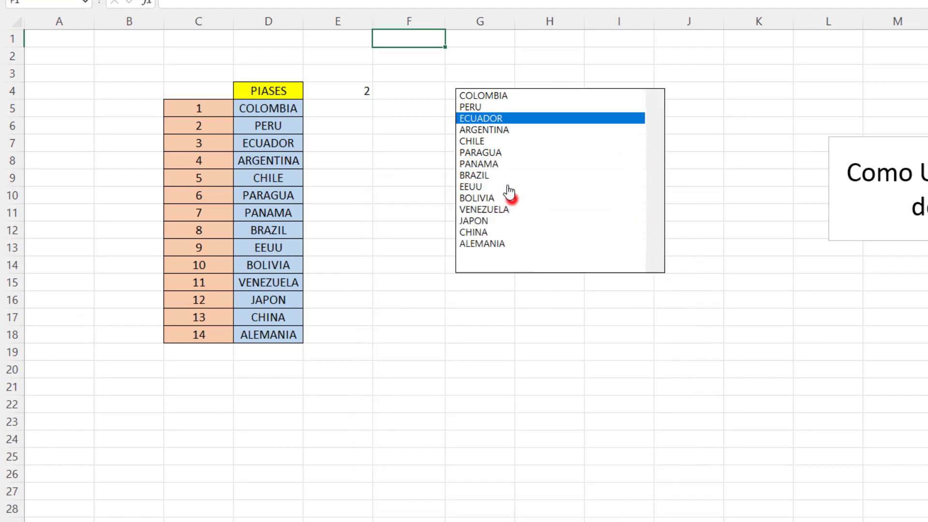
click(489, 118)
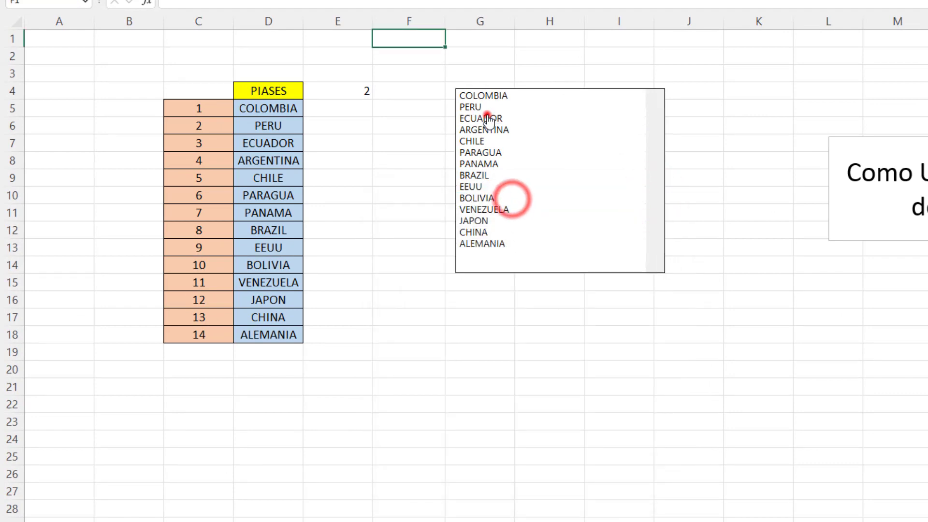
Set the country list's selection type to Extendida in Formato de control and confirm with Aceptar.
right_click(564, 129)
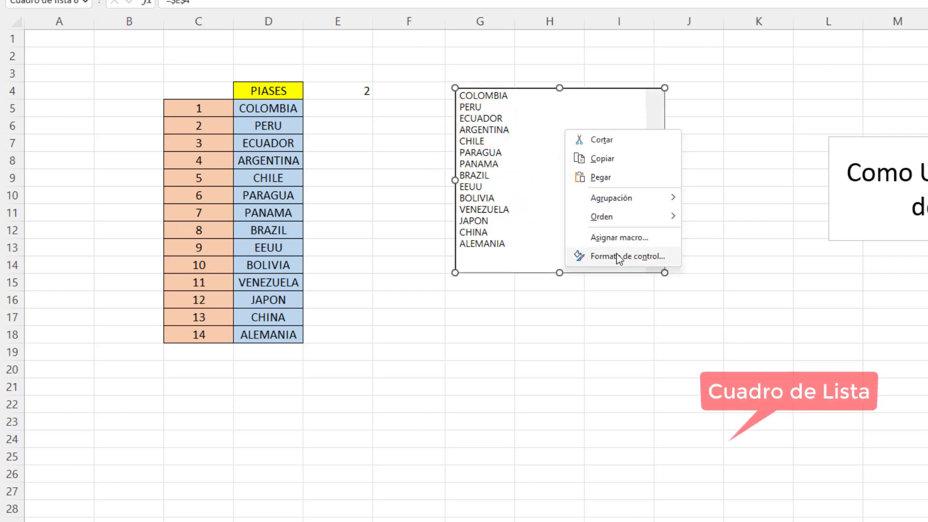
click(618, 256)
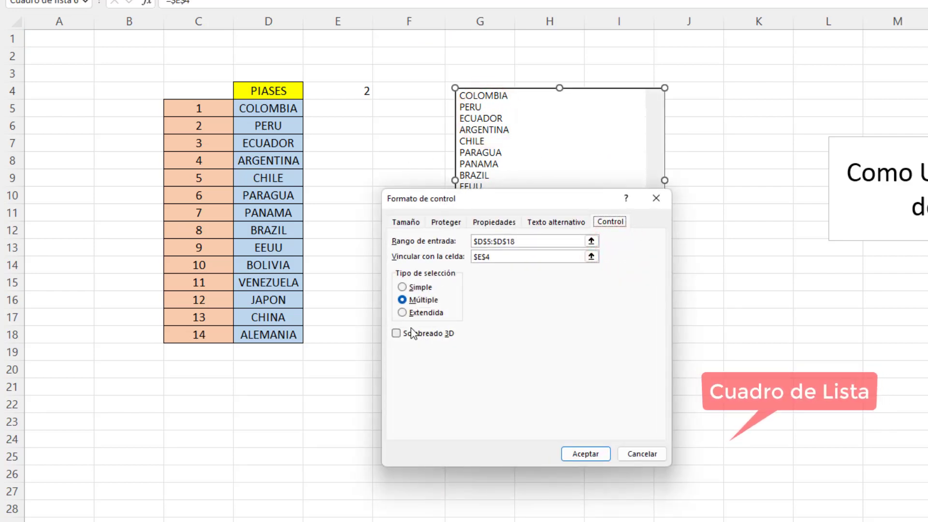
click(403, 312)
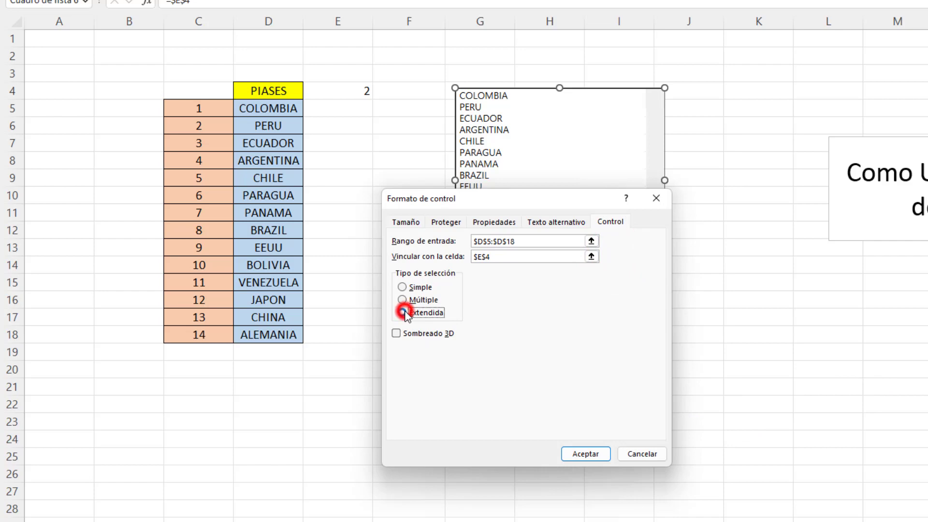
click(577, 457)
Drag-select country ranges such as COLOMBIA–JAPON, VENEZUELA–ALEMANIA and CHILE–CHINA in the extended list.
click(543, 392)
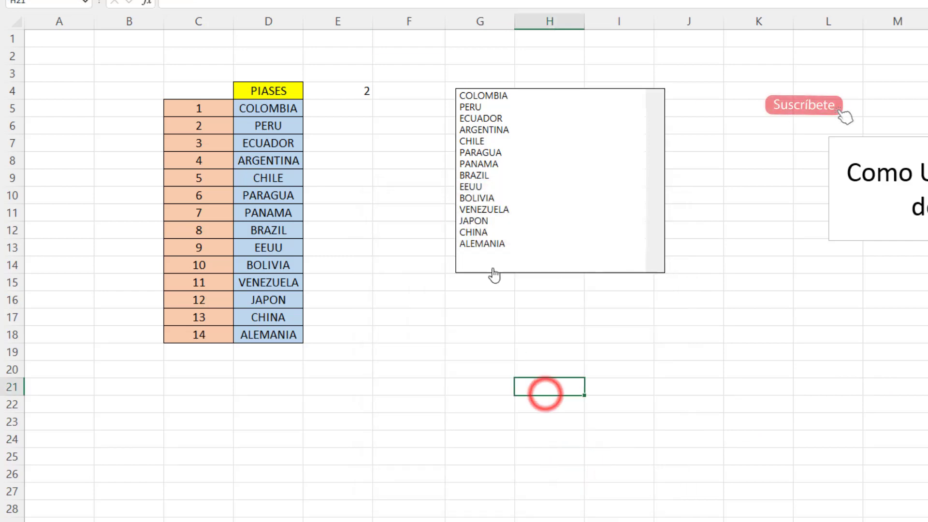
click(485, 245)
mouse_move(487, 248)
mouse_down()
mouse_move(480, 94)
mouse_move(483, 221)
mouse_move(503, 247)
mouse_up()
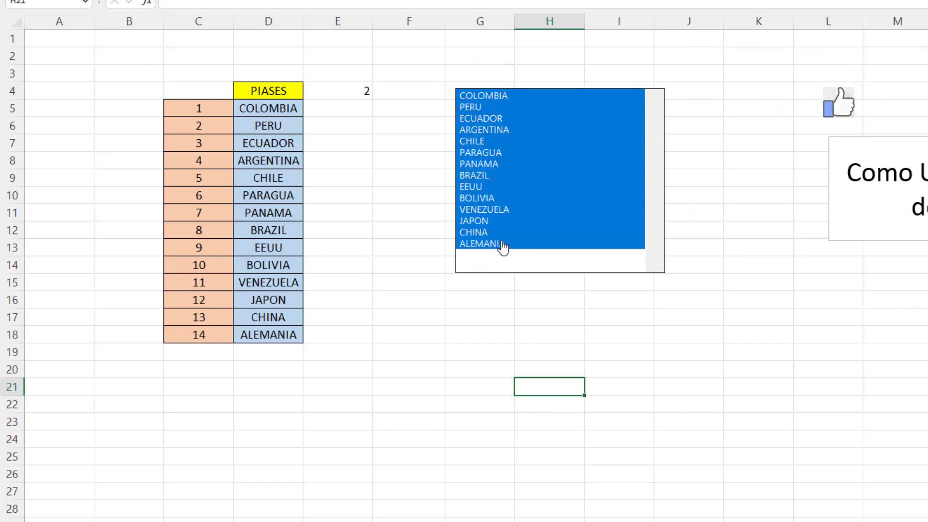
mouse_move(502, 243)
mouse_down()
mouse_move(493, 96)
mouse_move(511, 240)
mouse_up()
drag(541, 176, 534, 95)
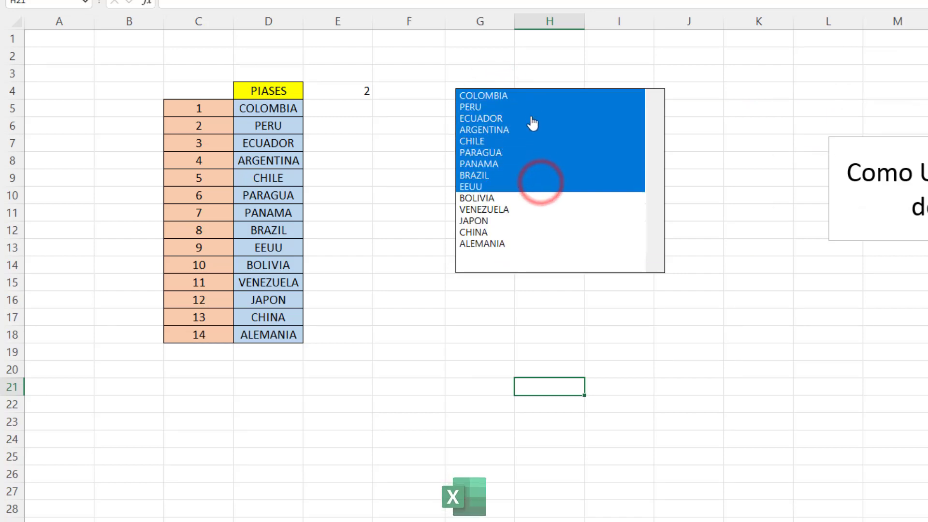
drag(527, 208, 532, 244)
mouse_move(505, 196)
mouse_down()
mouse_move(534, 170)
mouse_move(507, 95)
mouse_up()
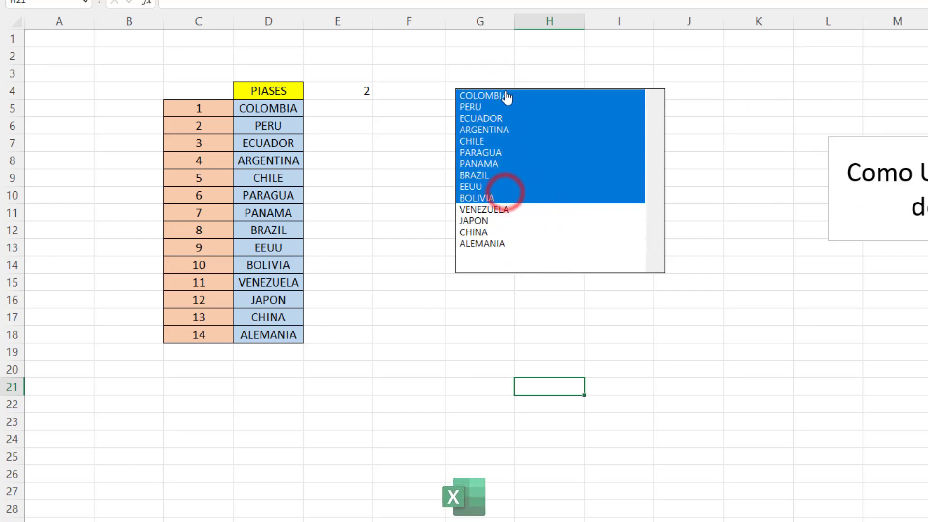
mouse_move(524, 141)
mouse_down()
mouse_move(532, 205)
mouse_move(524, 219)
mouse_move(520, 97)
mouse_move(515, 248)
mouse_up()
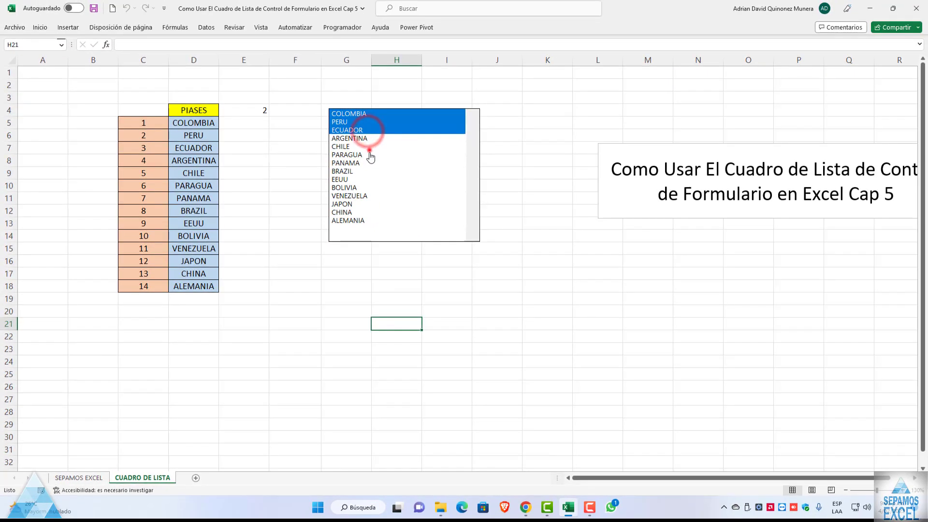
Select more ranges: CHILE–ALEMANIA, BOLIVIA–ALEMANIA, PERU–BRAZIL, COLOMBIA–PANAMA and COLOMBIA–CHILE.
drag(369, 146, 370, 225)
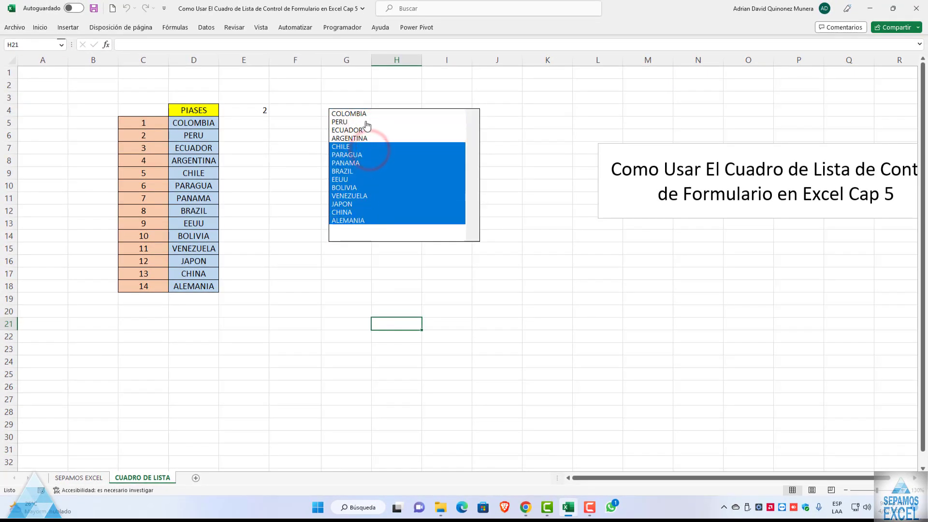
drag(367, 125, 366, 164)
mouse_move(368, 208)
mouse_down()
mouse_move(371, 123)
mouse_move(372, 225)
mouse_up()
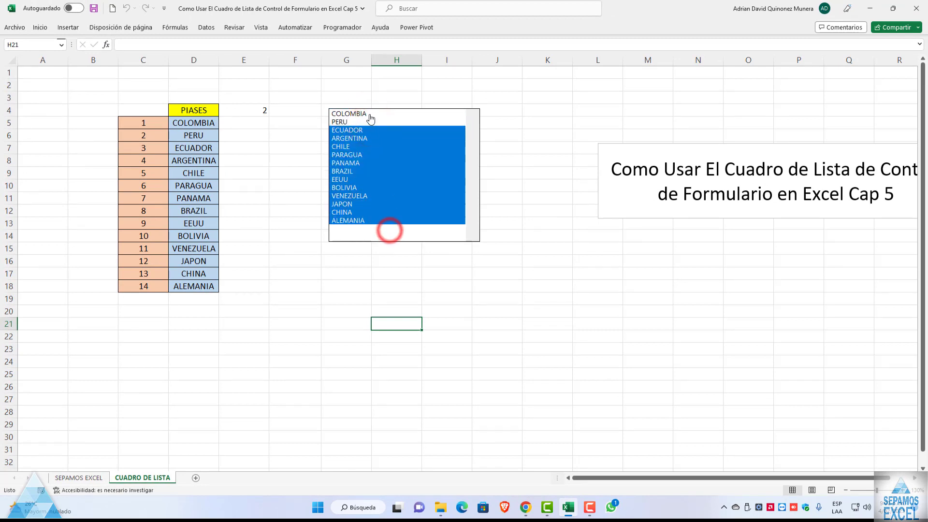
drag(370, 119, 368, 223)
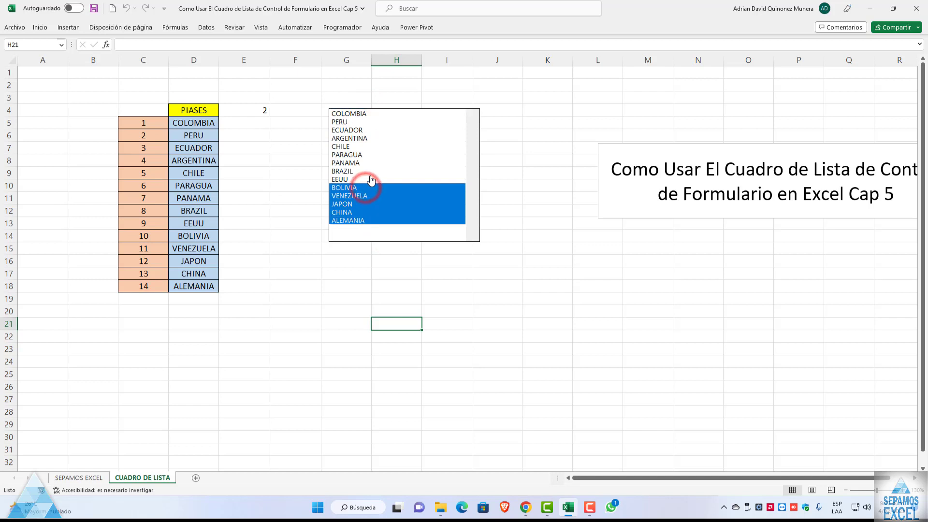
drag(371, 171, 371, 121)
drag(367, 187, 367, 222)
drag(371, 169, 372, 111)
drag(371, 187, 371, 217)
drag(374, 163, 372, 106)
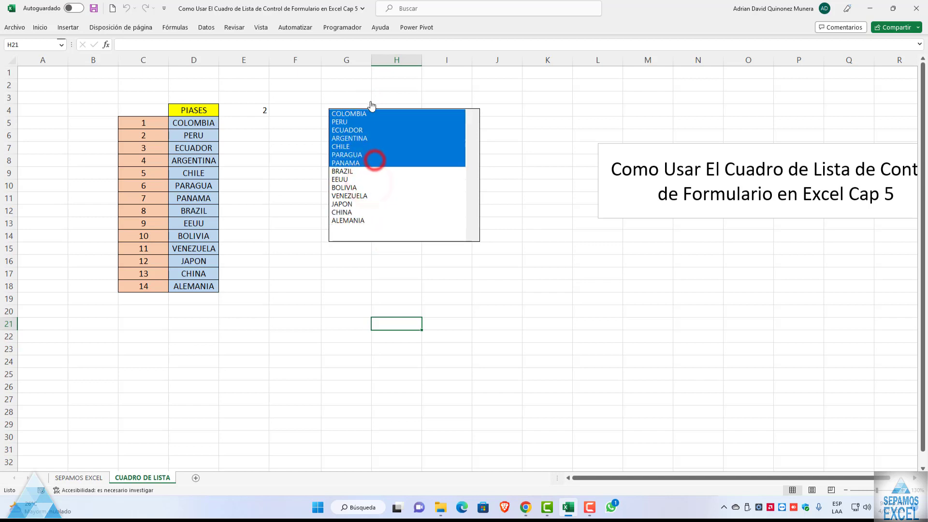
drag(362, 187, 363, 219)
drag(375, 144, 377, 115)
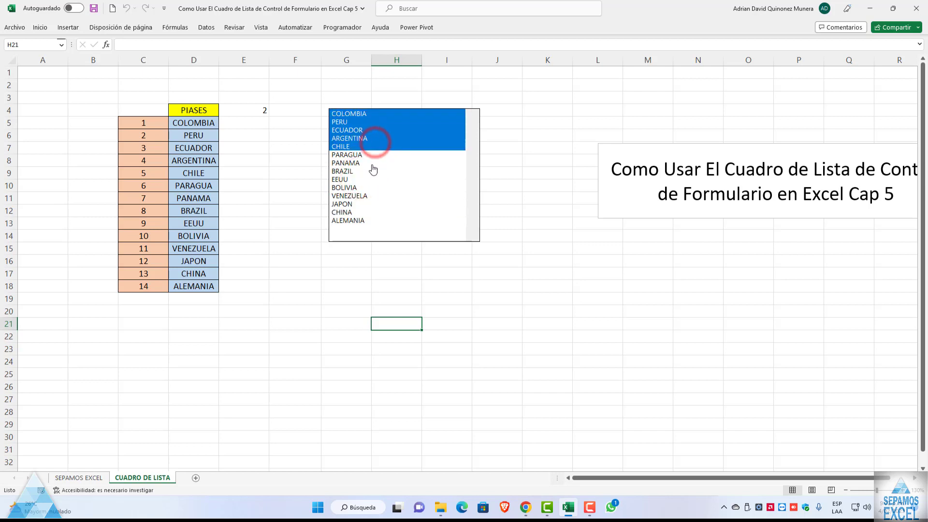
Pick single countries one after another, from PERU down through PARAGUA, PANAMA, BRAZIL, EEUU and BOLIVIA.
click(373, 169)
drag(367, 156, 362, 121)
click(357, 122)
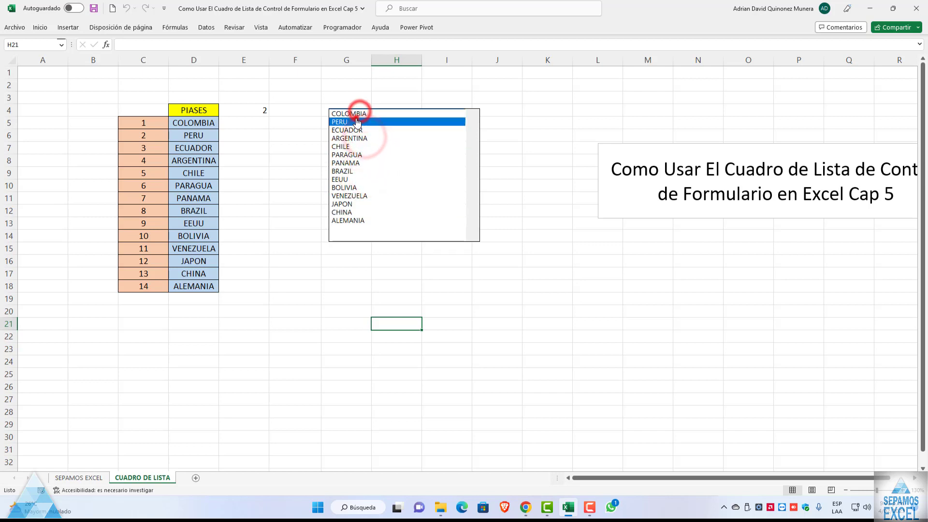
click(356, 130)
click(353, 138)
click(350, 146)
click(347, 154)
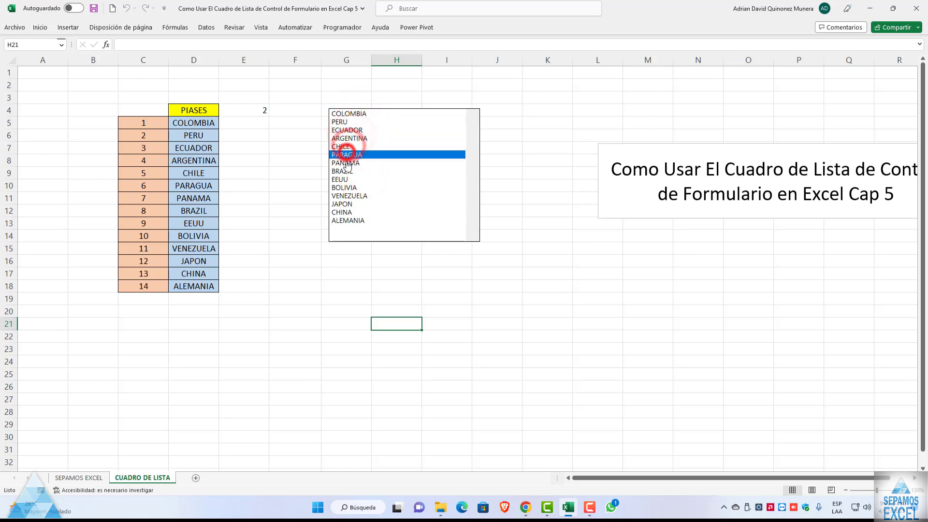
click(347, 163)
click(346, 171)
click(345, 179)
click(344, 188)
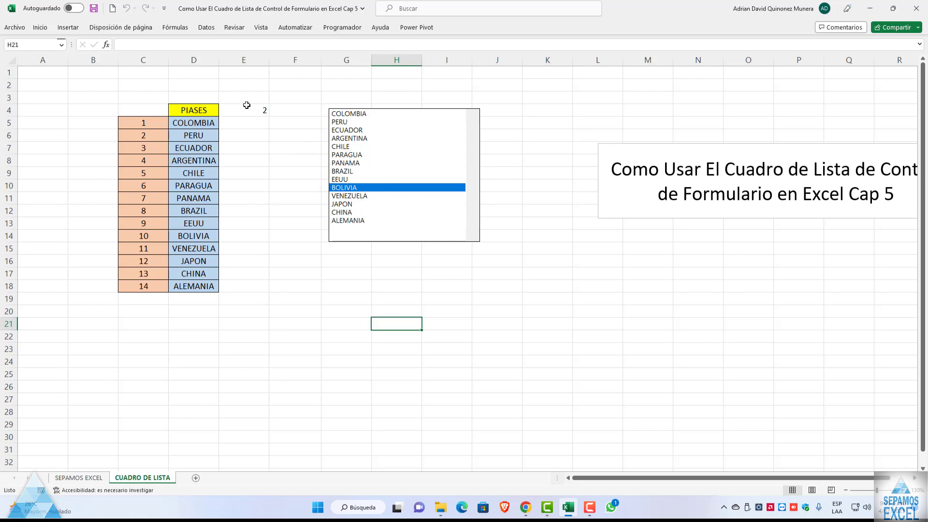
Check linked cell E4, then pick countries singly from COLOMBIA down to ALEMANIA.
click(251, 110)
click(338, 122)
click(348, 139)
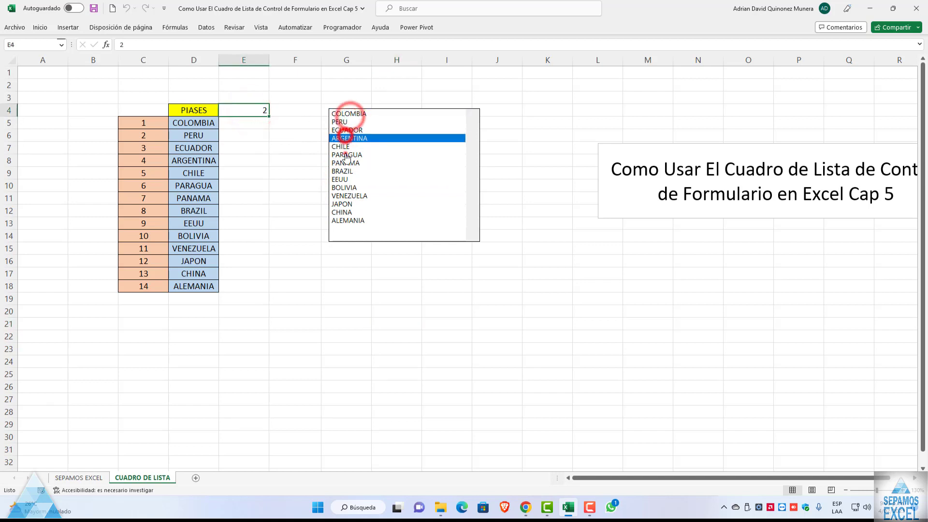
click(346, 155)
click(344, 170)
click(348, 180)
click(348, 196)
click(344, 212)
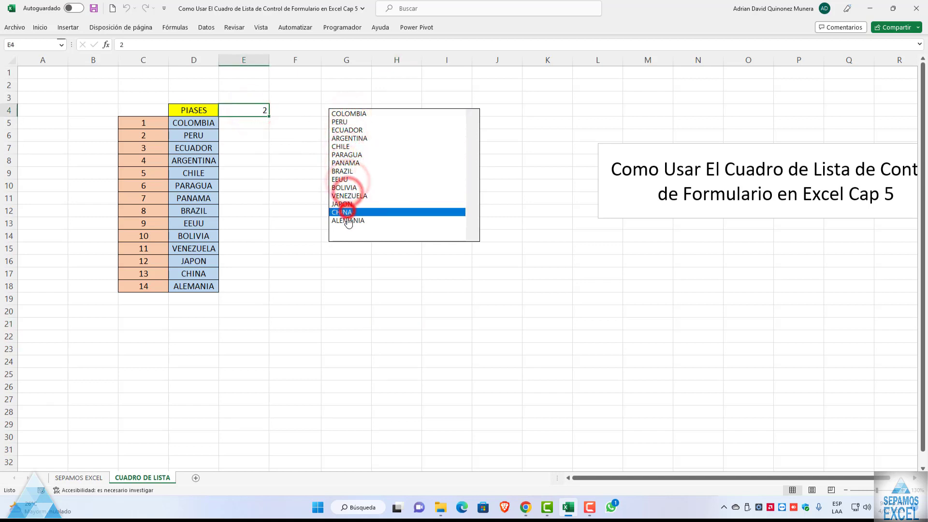
click(345, 221)
Pick countries singly from JAPON back up to COLOMBIA, then down to PARAGUA, EEUU and BOLIVIA.
click(342, 204)
click(341, 179)
click(343, 163)
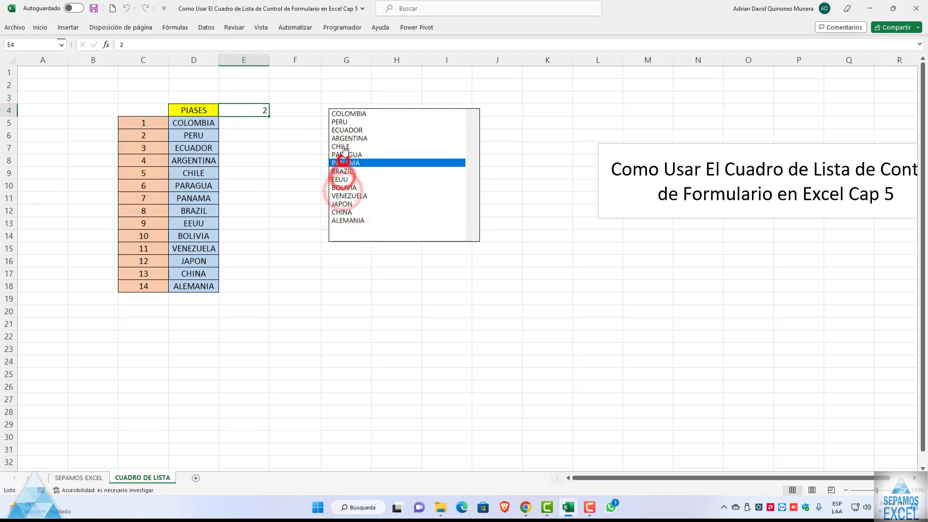
click(341, 146)
click(342, 130)
click(342, 114)
click(342, 130)
click(348, 138)
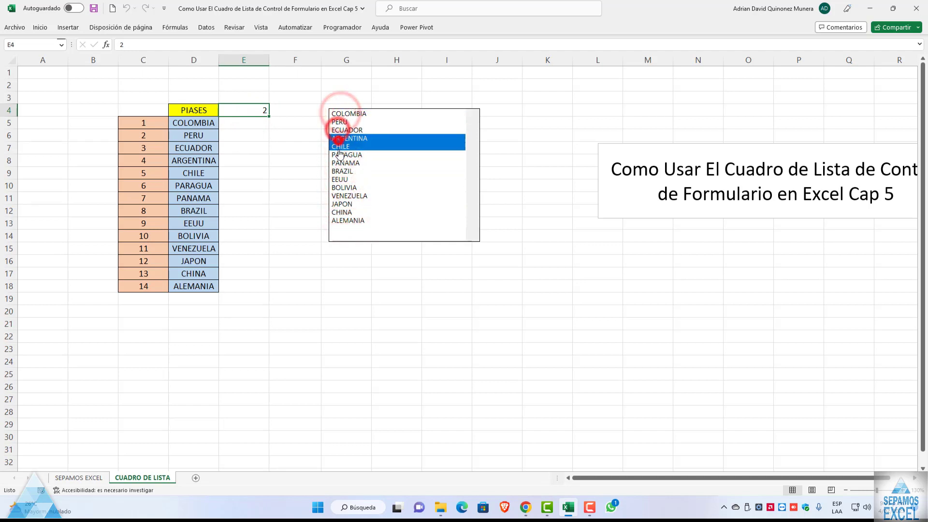
click(346, 151)
click(343, 164)
click(341, 188)
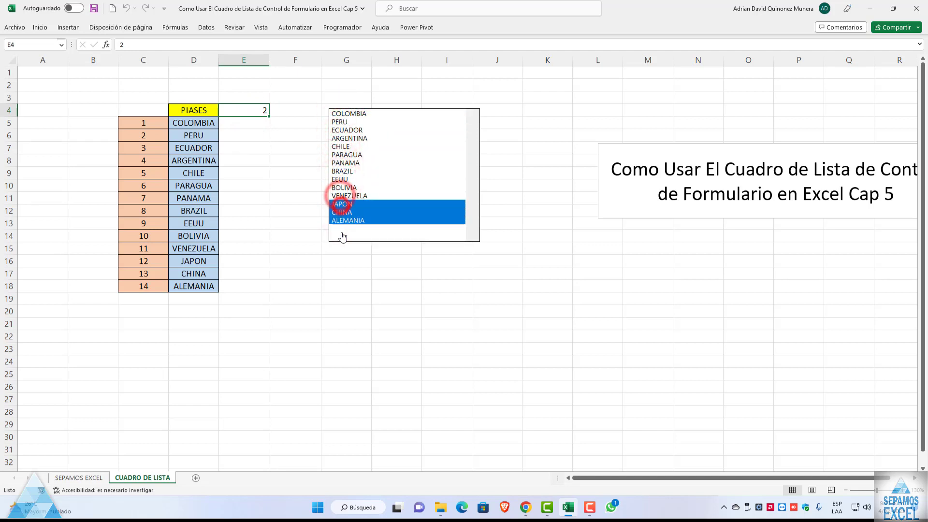
Select ranges JAPON–ALEMANIA, the whole list, ARGENTINA–VENEZUELA and CHILE–VENEZUELA, then click nearby cells and reselect all.
drag(341, 192, 344, 235)
drag(344, 114, 349, 229)
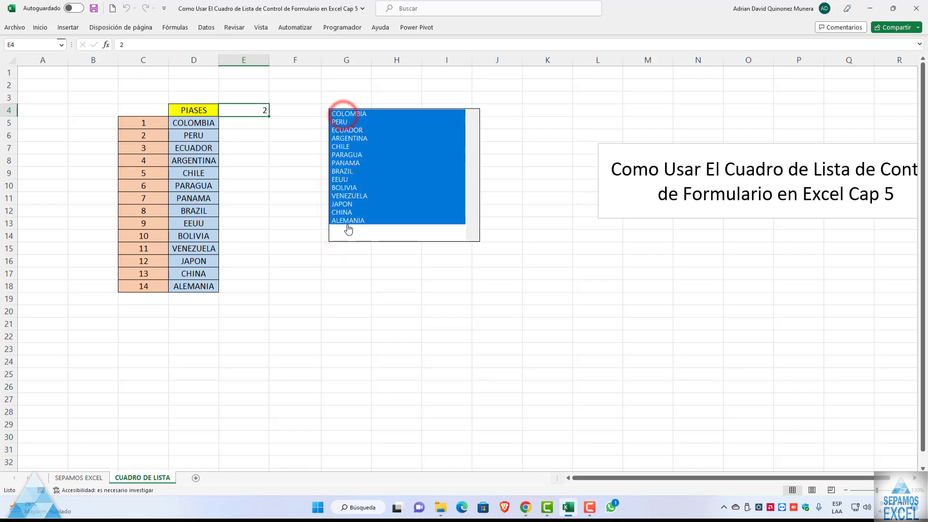
drag(342, 116, 361, 224)
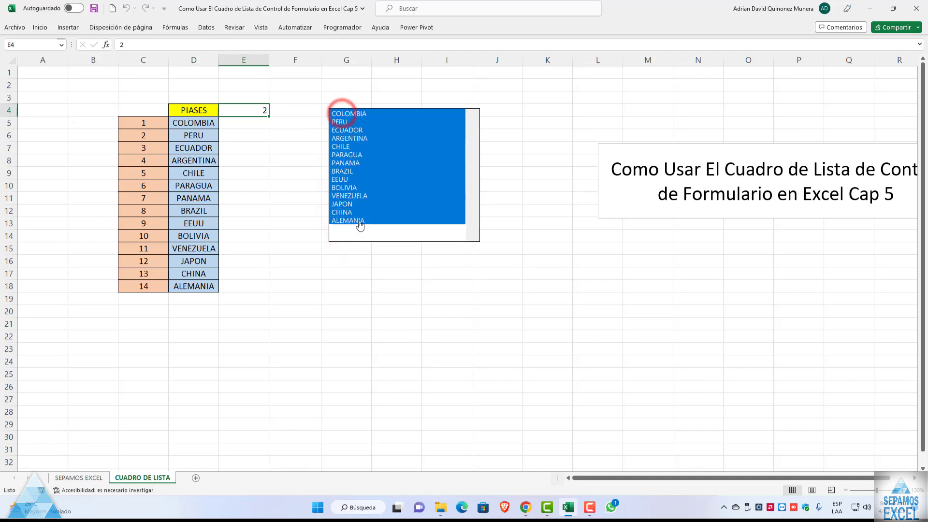
drag(360, 187, 360, 223)
drag(357, 156, 362, 185)
drag(360, 146, 360, 195)
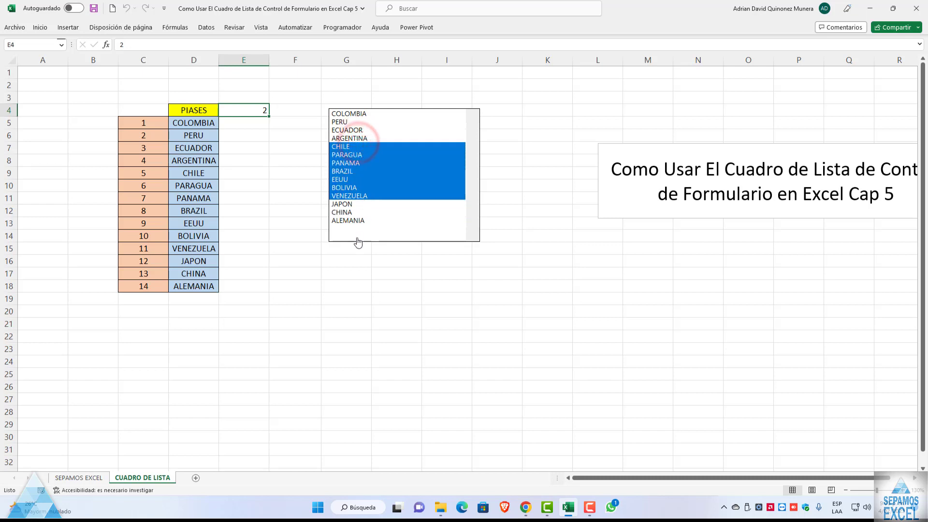
click(354, 255)
click(289, 181)
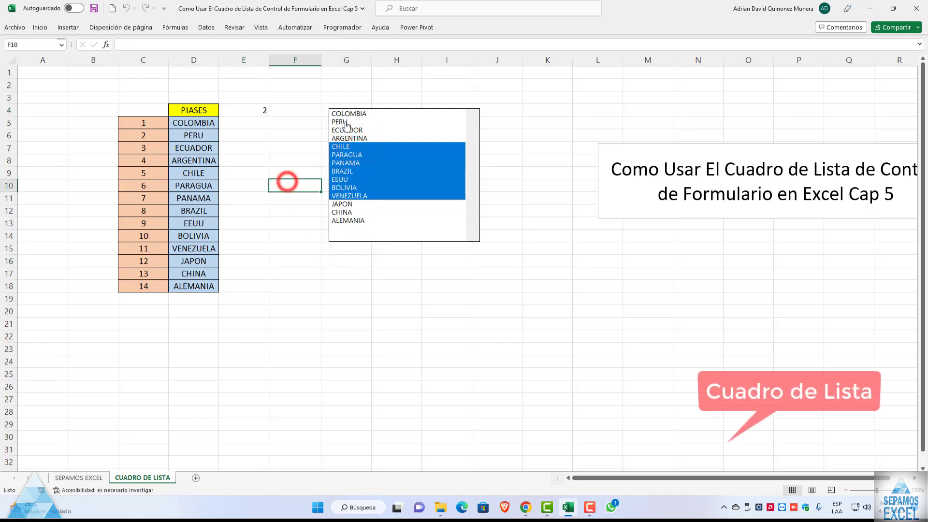
drag(346, 112, 348, 223)
click(343, 102)
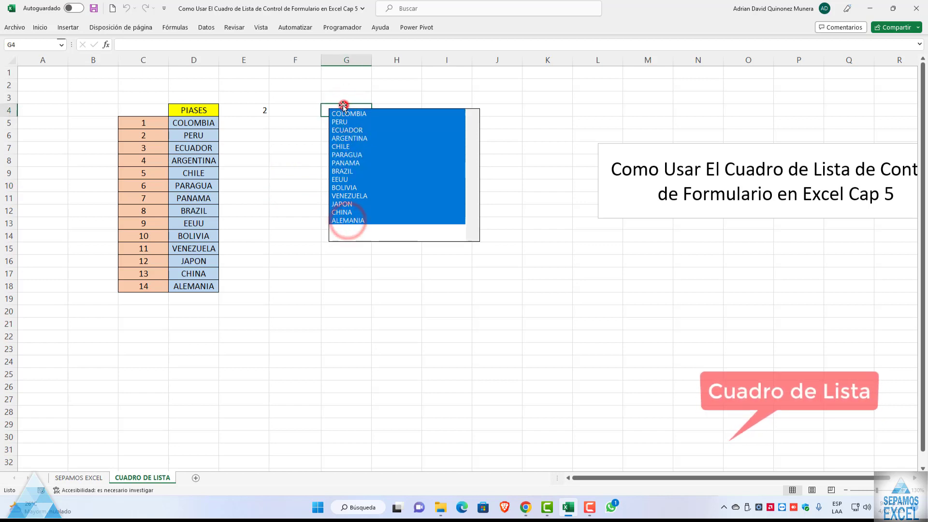
click(344, 114)
Choose Simple as the country list's selection type on the Formato de control Control tab.
right_click(343, 112)
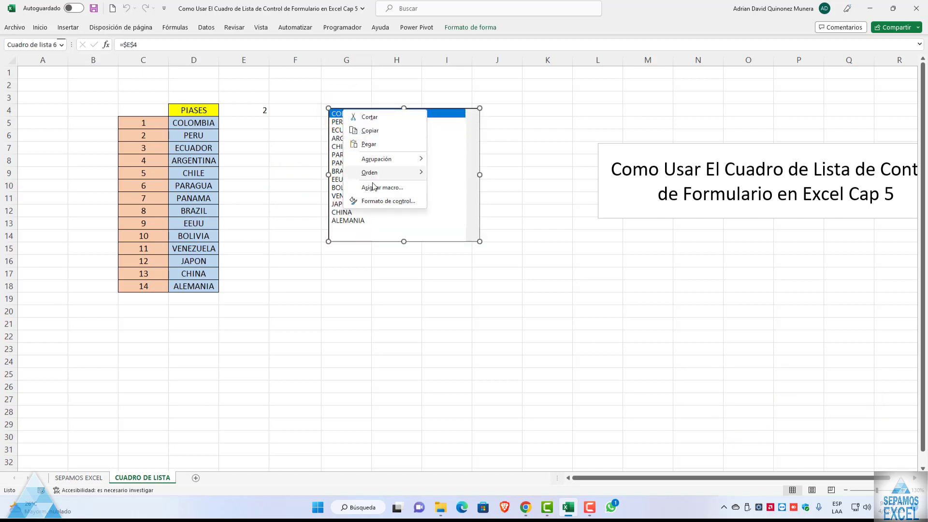
click(373, 201)
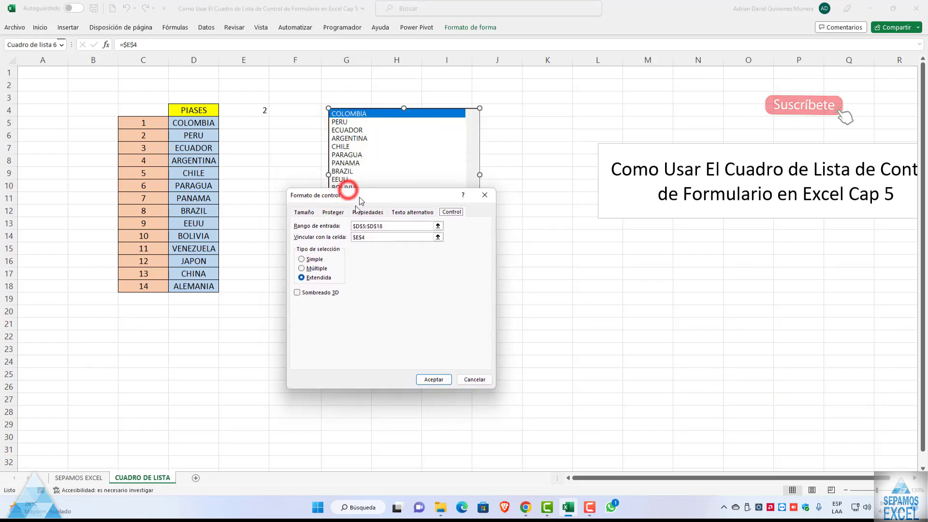
mouse_move(348, 188)
mouse_down()
mouse_move(349, 227)
mouse_move(328, 223)
mouse_up()
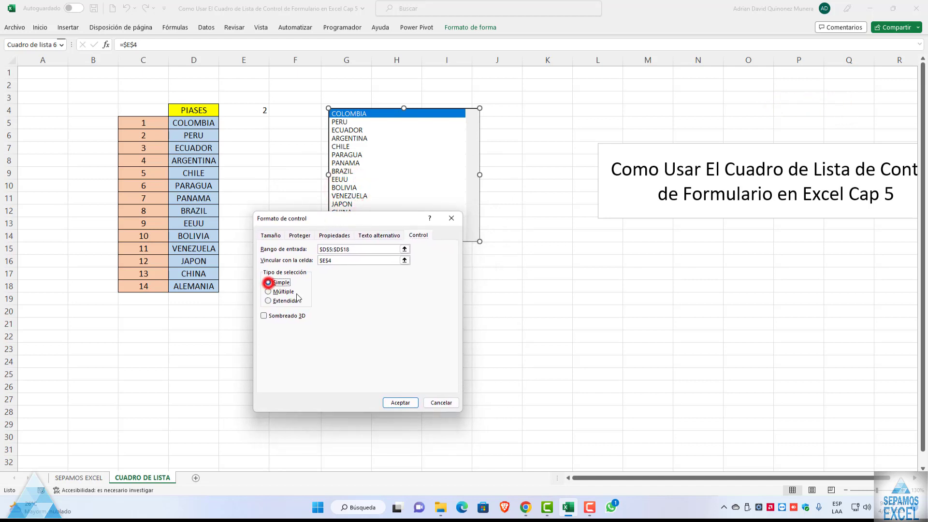
click(400, 402)
Test the single-selection list with CHINA, ALEMANIA, VENEZUELA, BRAZIL, CHILE, and finally COLOMBIA (E4 shows 1).
click(360, 149)
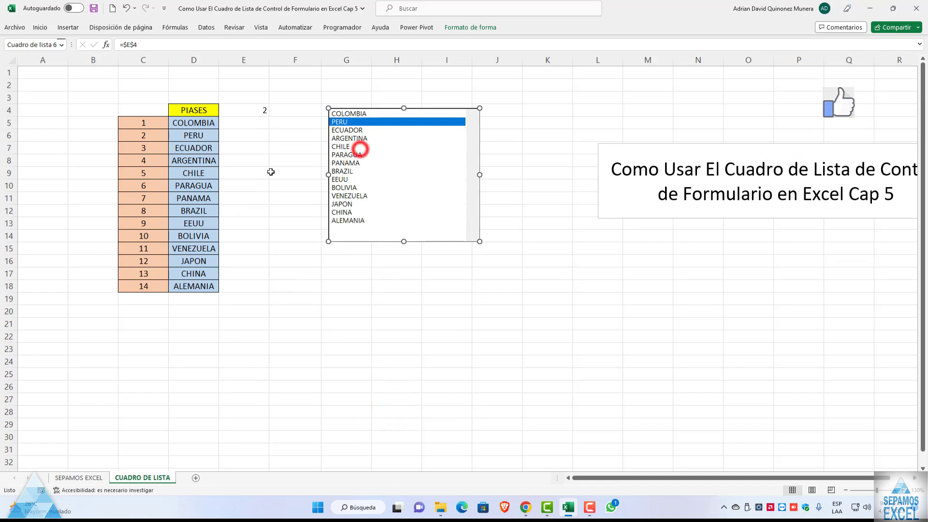
click(270, 172)
click(393, 130)
click(366, 163)
click(363, 195)
click(362, 211)
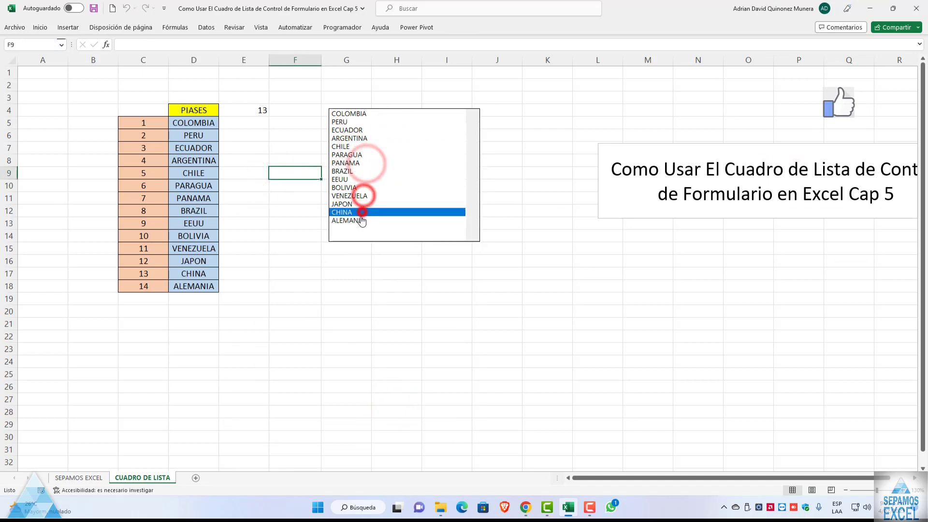
click(361, 220)
click(357, 196)
click(355, 171)
click(354, 146)
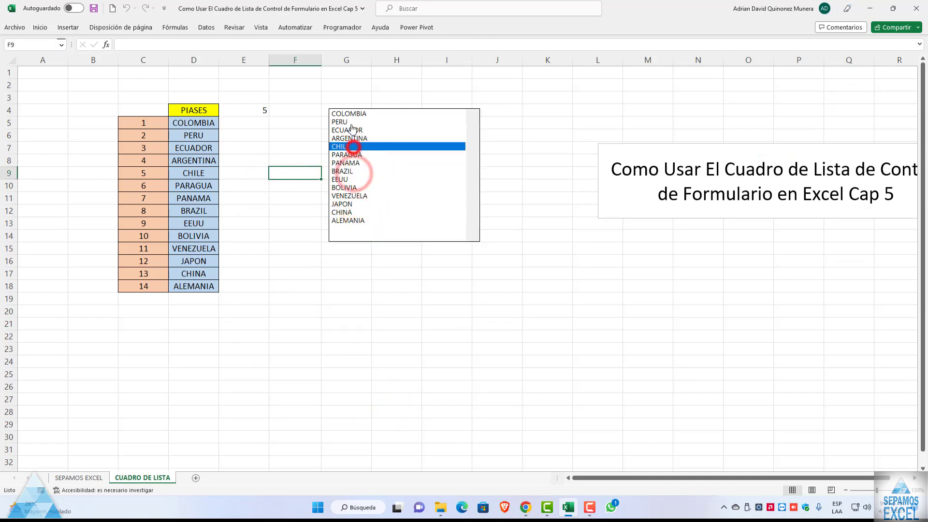
click(351, 114)
Move the active cell up and down column F with the arrow keys.
key(Down)
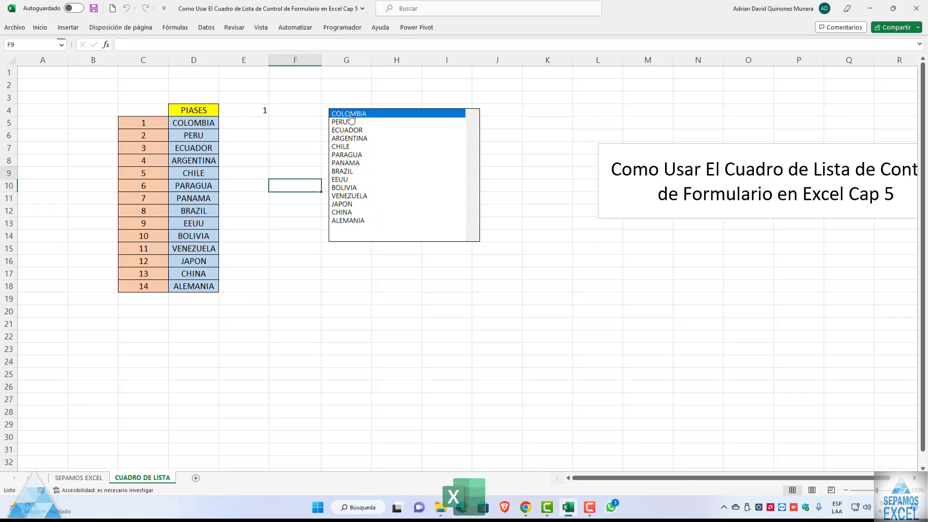
key(Up)
key(Up)
key(Up)
key(Down)
key(Down)
key(Down)
key(Down)
key(Down)
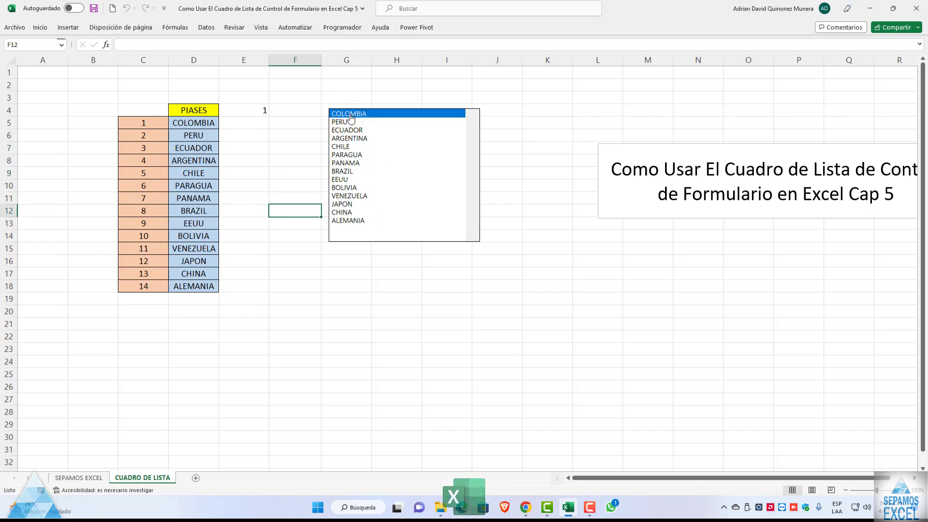
key(Up)
key(Up)
key(Up)
key(Up)
key(Up)
key(Up)
key(Down)
key(Down)
key(Down)
key(Down)
key(Down)
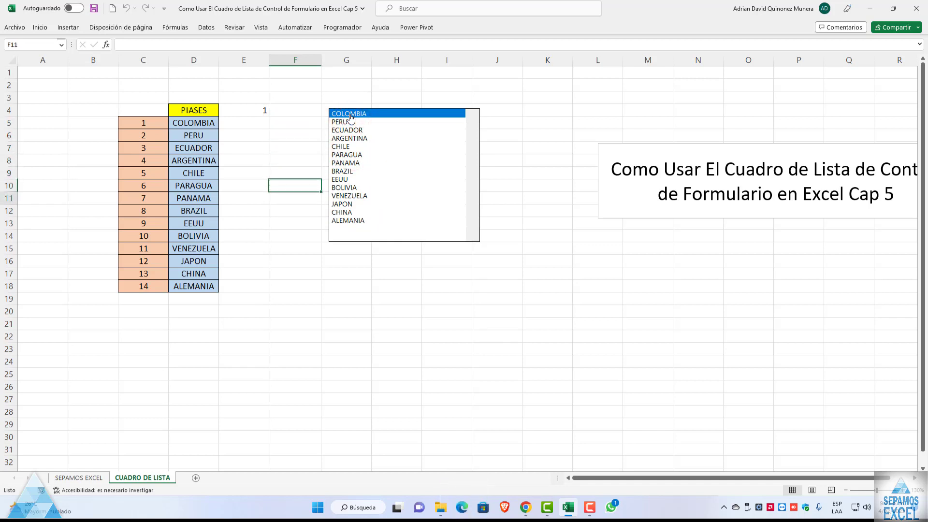
key(Down)
key(Up)
key(Up)
key(Up)
key(Up)
key(Up)
key(Down)
key(Down)
key(Down)
key(Up)
key(Up)
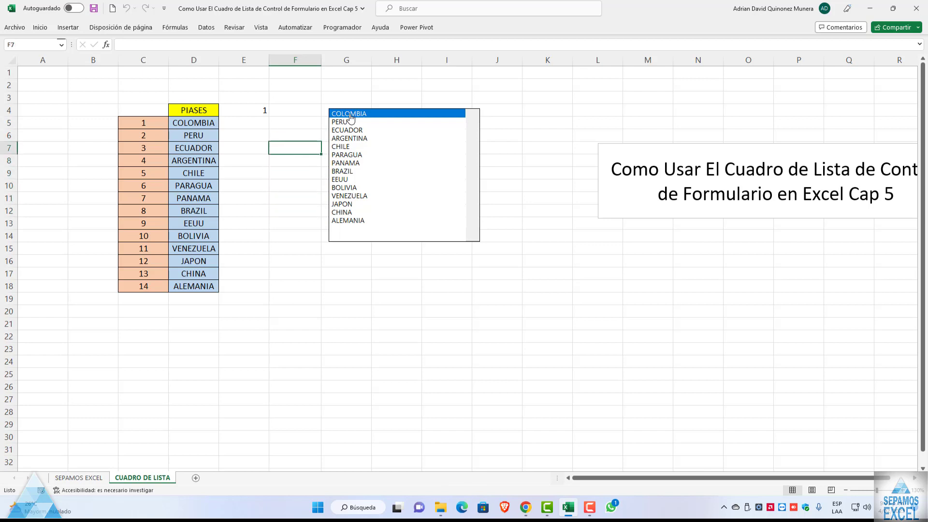
key(Left)
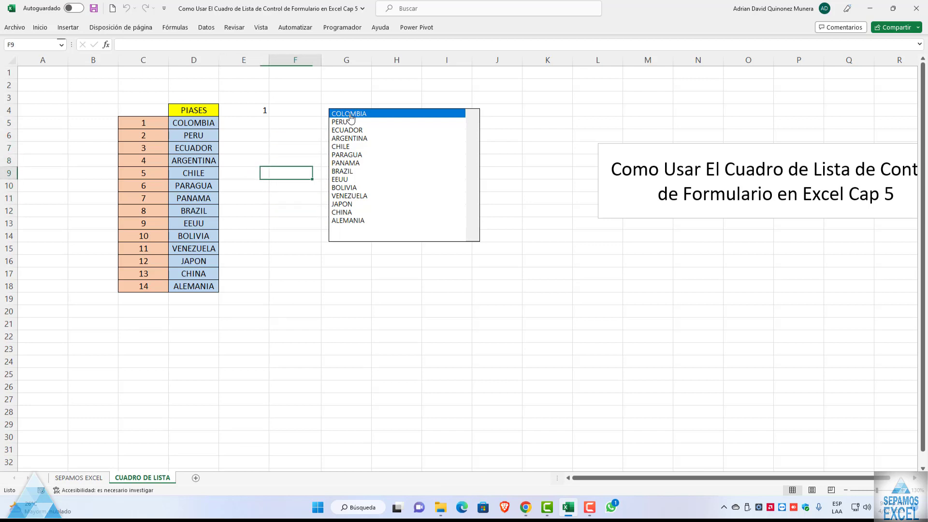
key(Up)
key(Down)
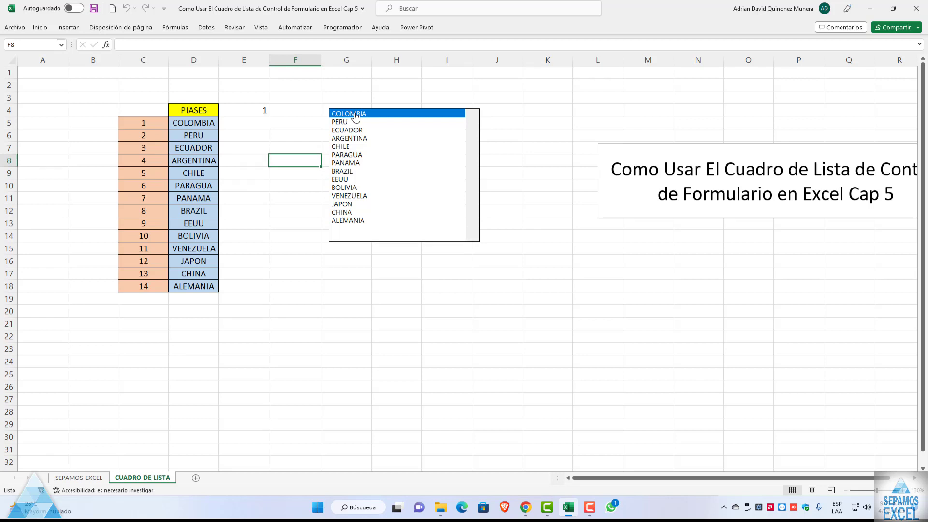
Jump the list between COLOMBIA and ALEMANIA, then settle on ECUADOR so E4 shows 3.
click(355, 116)
key(End)
key(Home)
key(End)
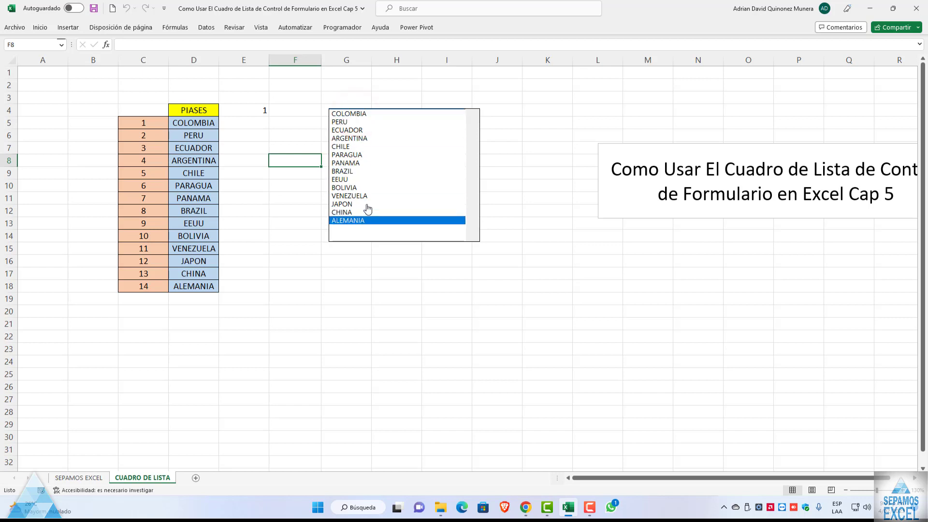
click(355, 146)
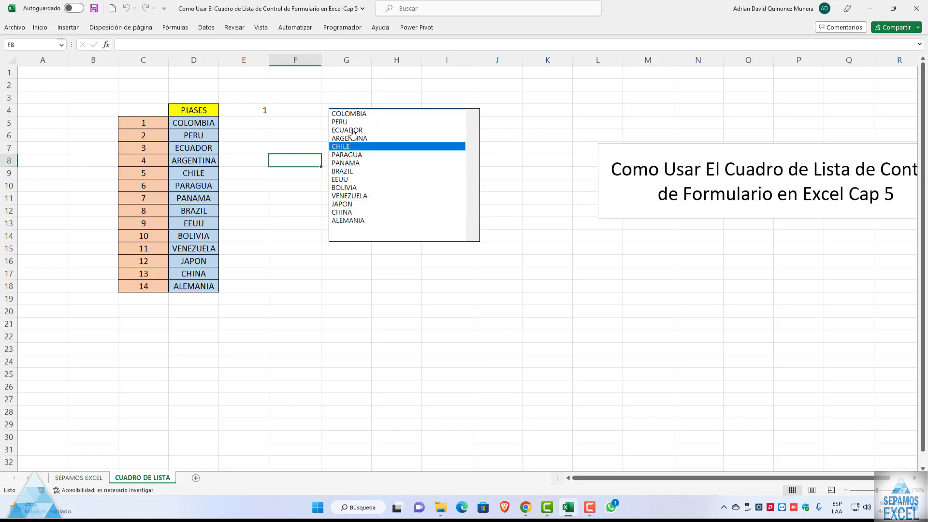
click(358, 121)
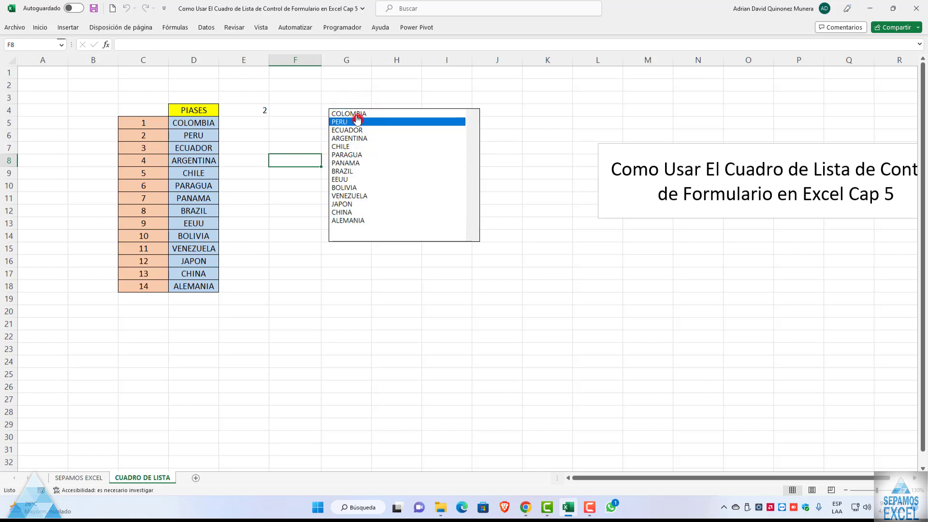
drag(355, 141, 352, 148)
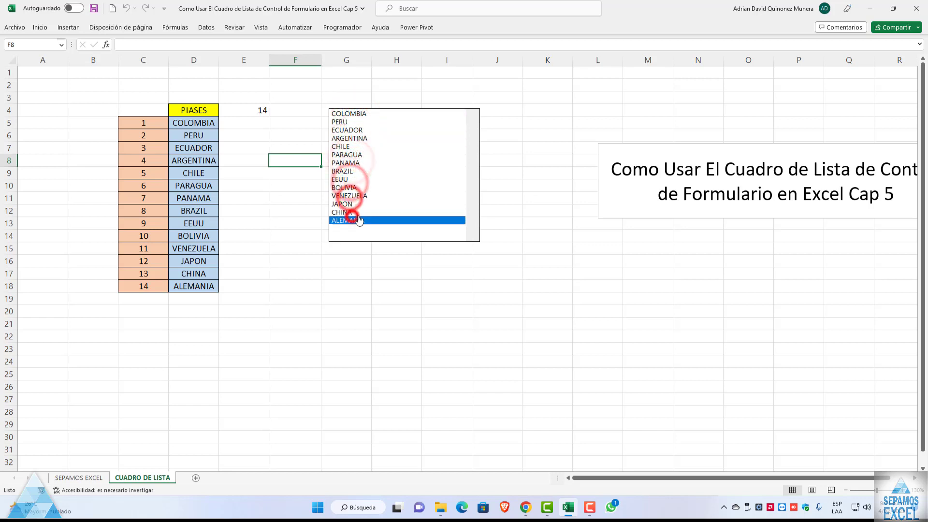
click(352, 130)
click(304, 186)
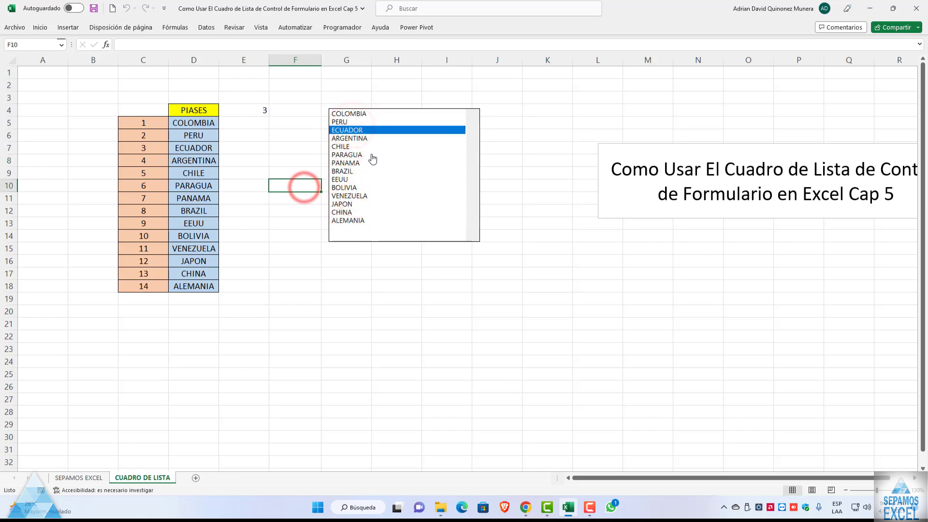
Narrow the country list box and move it next to the country table.
right_click(404, 162)
click(529, 134)
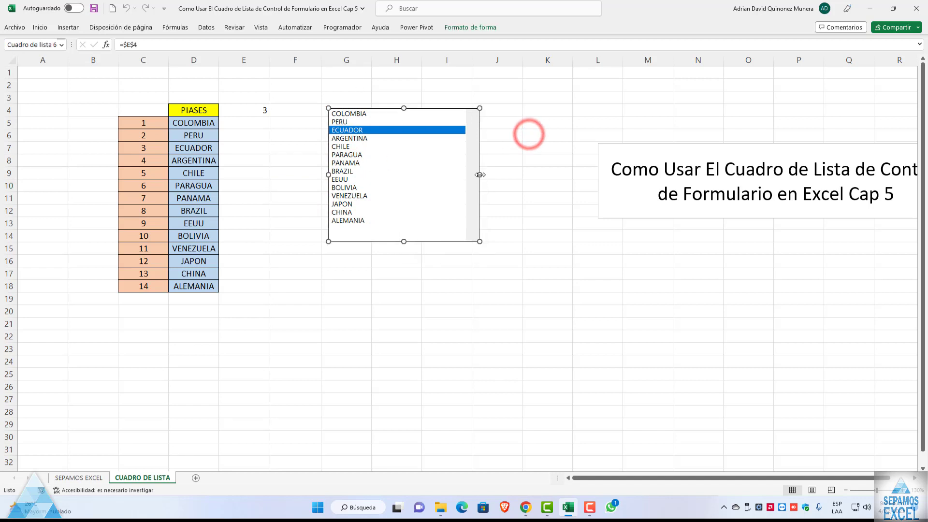
mouse_move(480, 174)
mouse_down()
mouse_move(372, 174)
mouse_move(408, 175)
mouse_up()
click(457, 161)
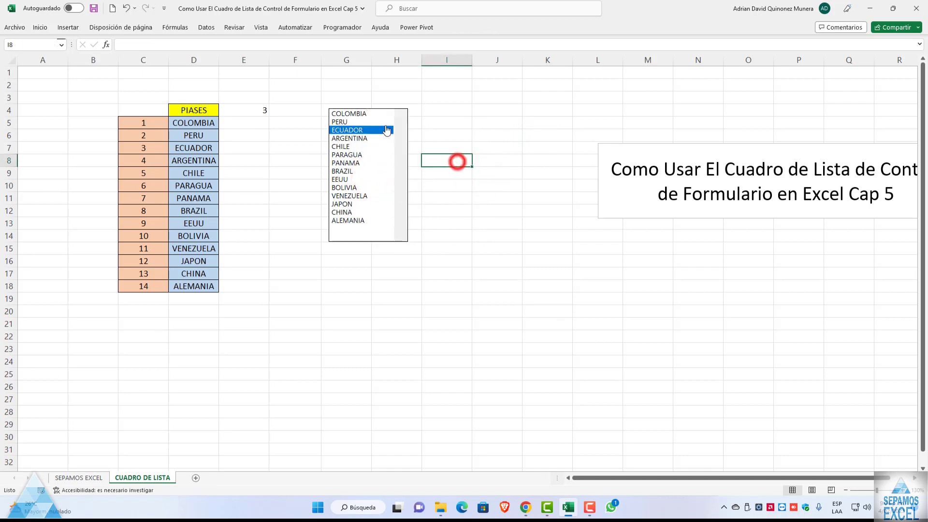
right_click(354, 117)
key(Escape)
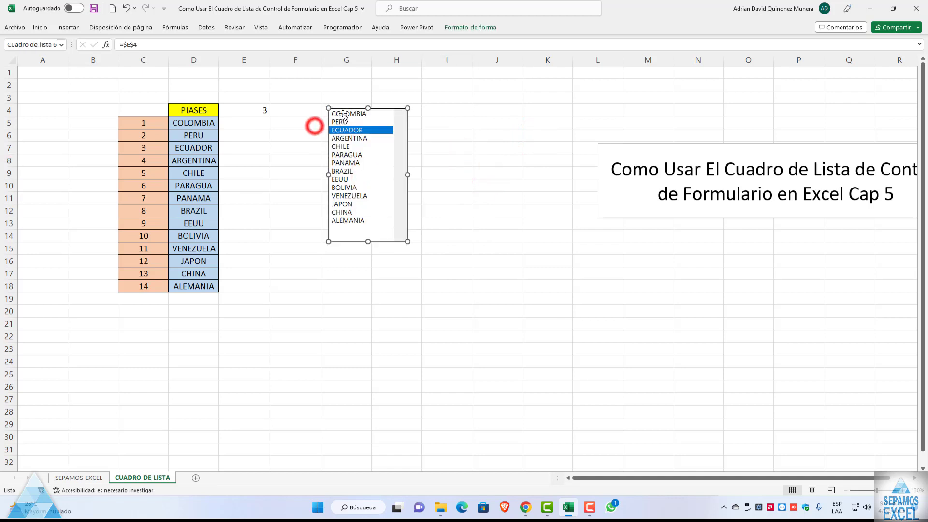
mouse_move(339, 110)
mouse_down()
mouse_move(309, 122)
mouse_move(280, 117)
mouse_up()
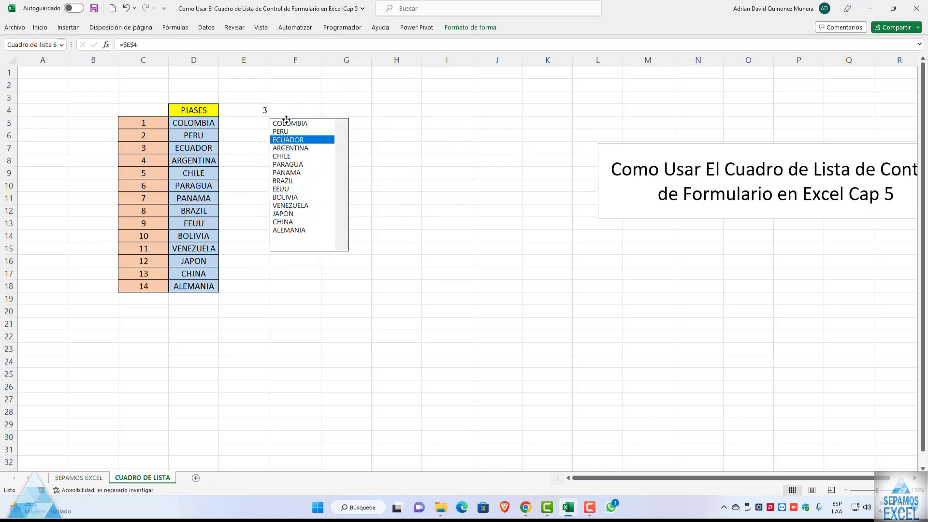
click(410, 122)
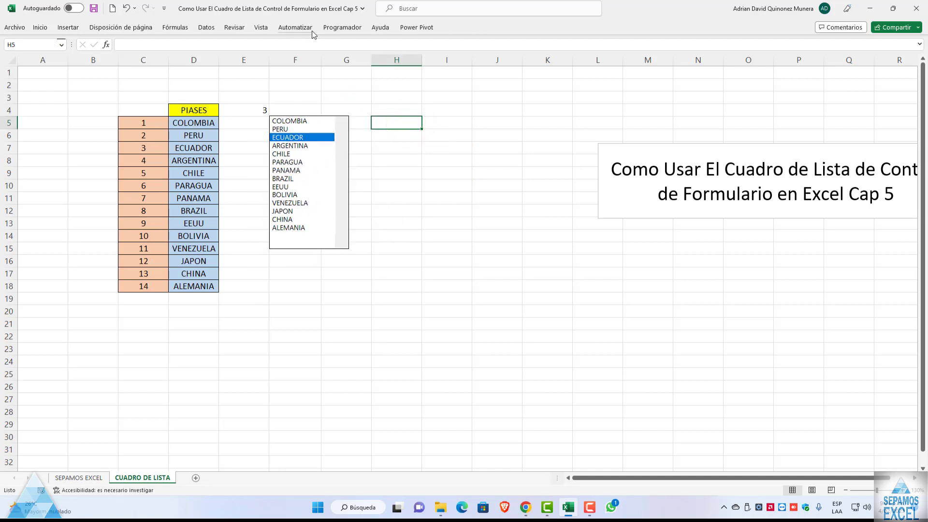
Draw a new, empty list box across columns H–I.
click(342, 27)
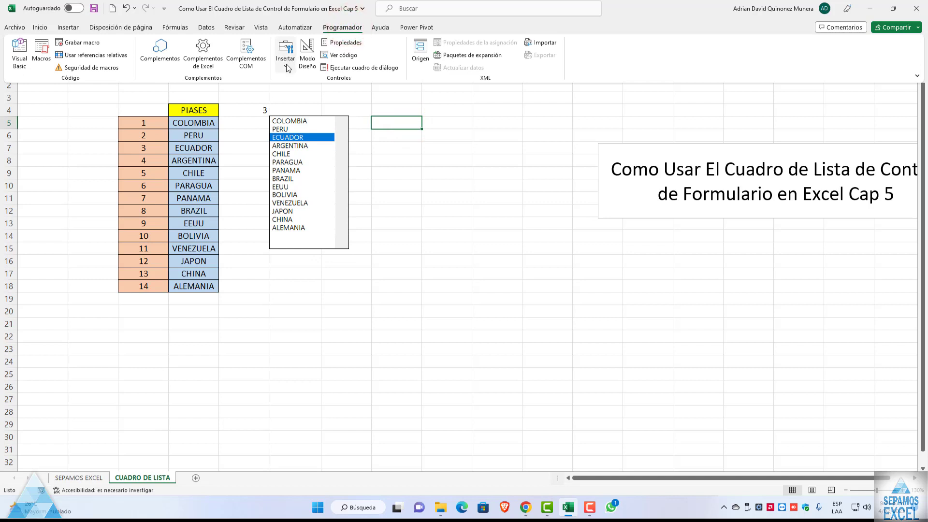
click(286, 57)
click(317, 91)
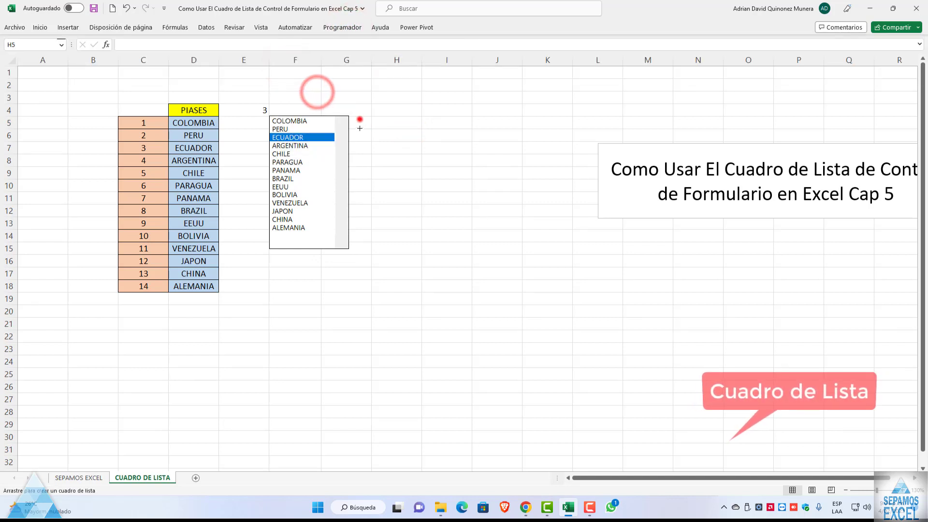
drag(360, 119, 449, 251)
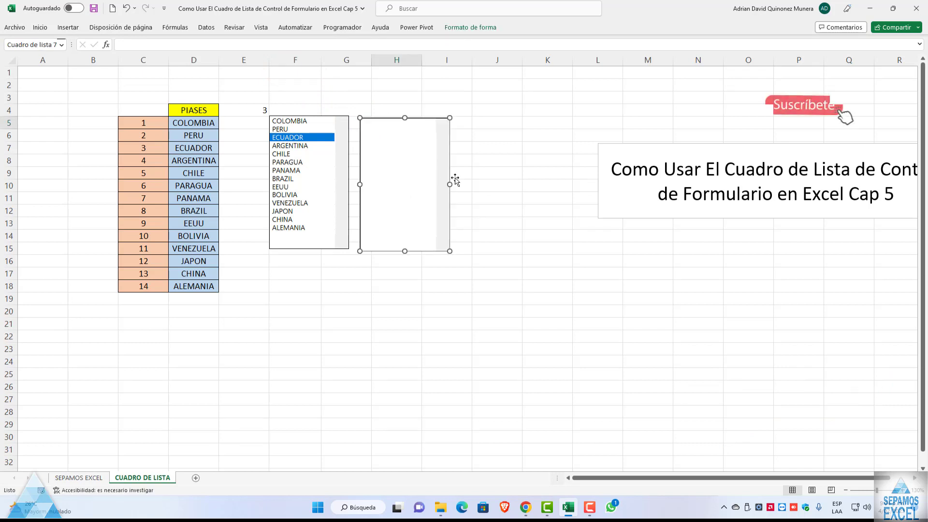
click(490, 180)
click(342, 27)
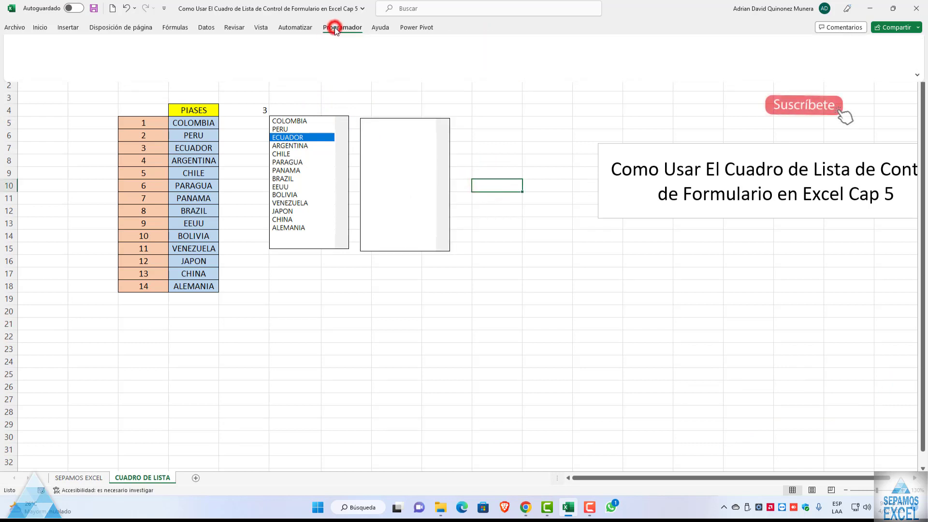
Copy the country list box and paste the copy at cell J5.
right_click(315, 131)
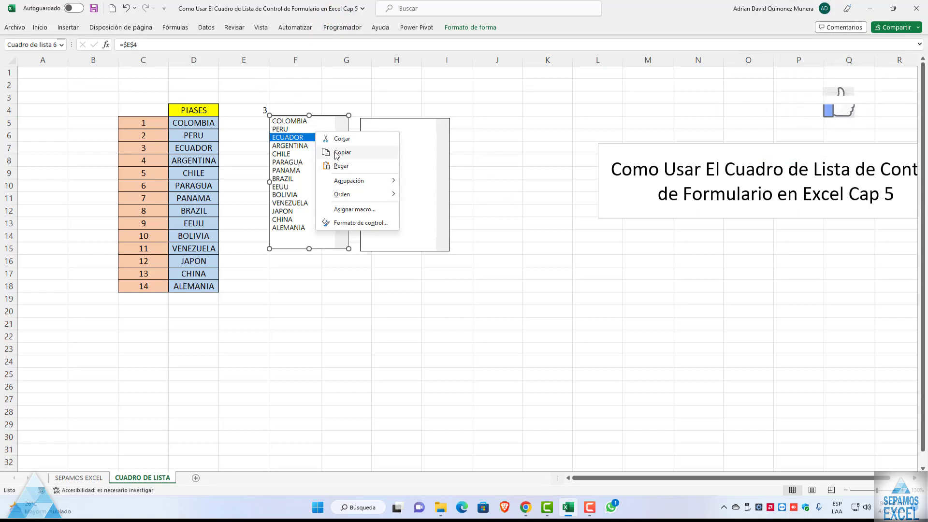
click(336, 152)
click(495, 127)
key(ctrl+v)
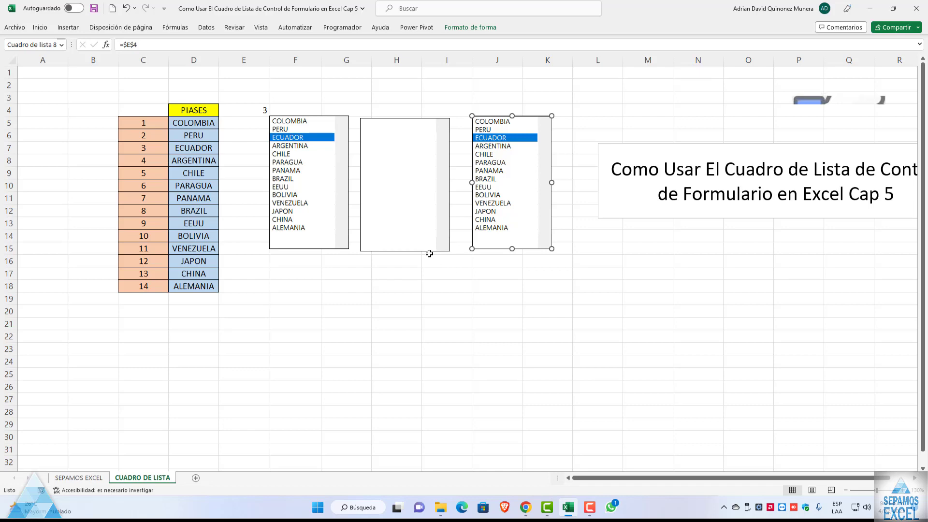
click(526, 289)
Narrow the empty middle list box to match the first and return it to columns H–I.
right_click(413, 250)
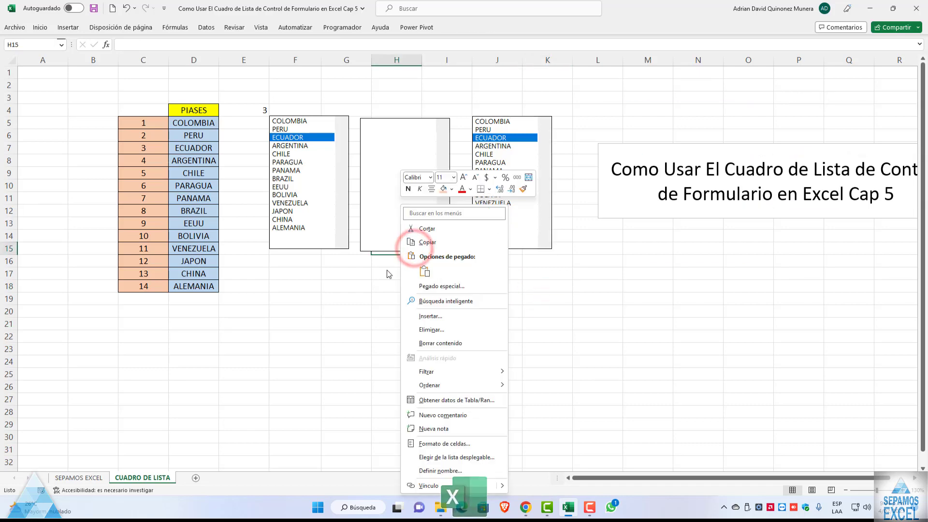
click(380, 270)
drag(380, 244, 293, 243)
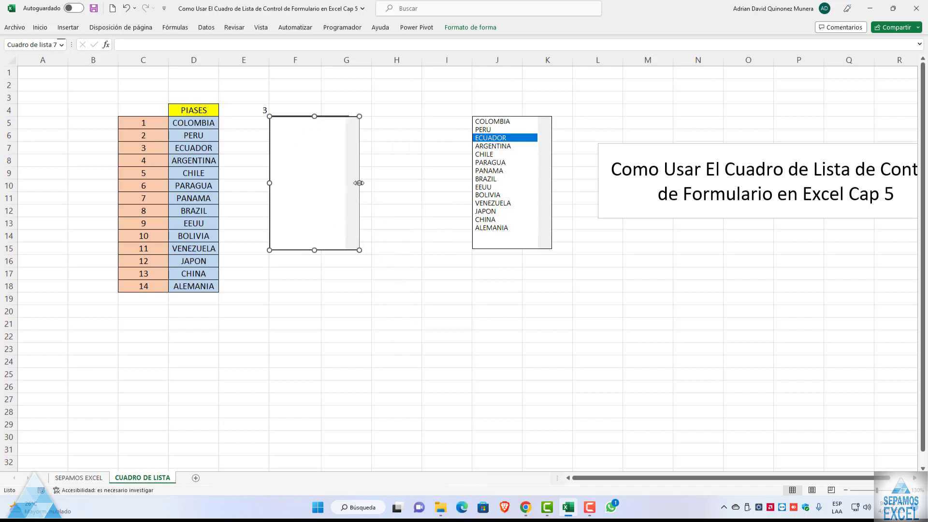
drag(359, 182, 348, 183)
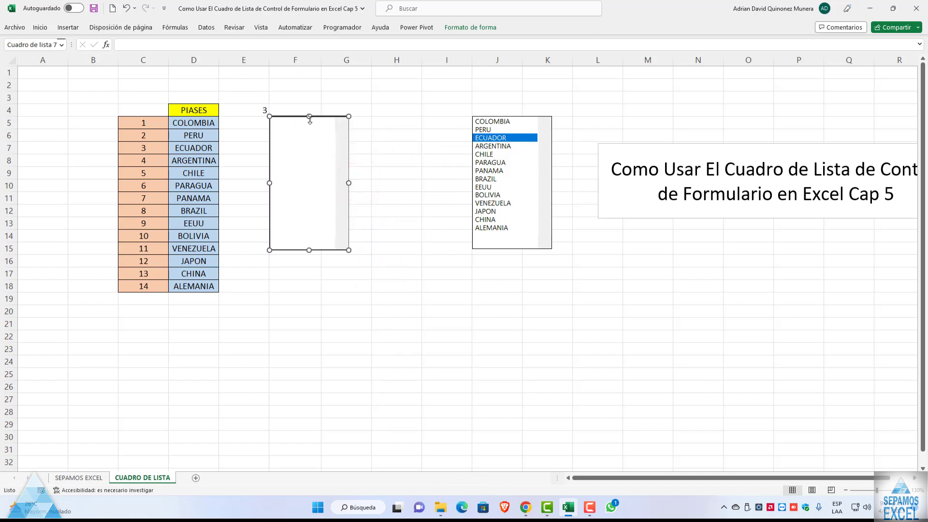
drag(331, 197, 432, 198)
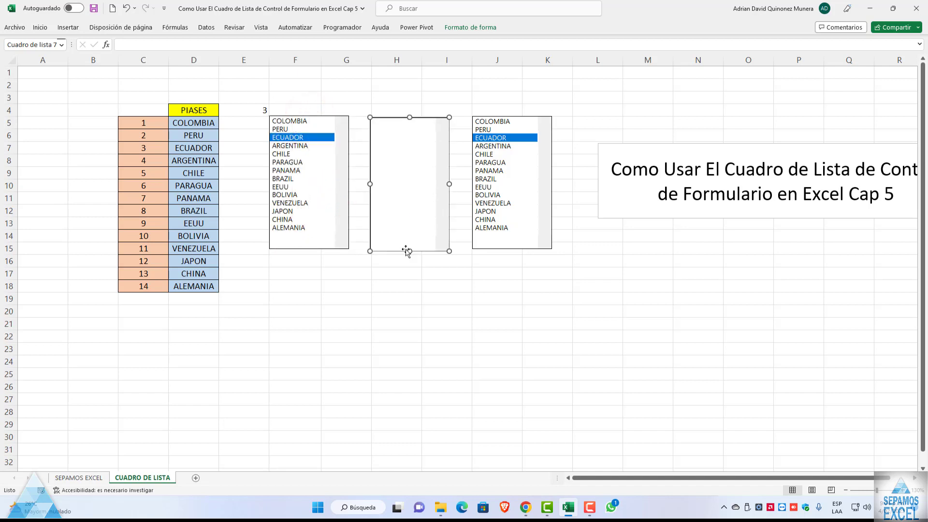
click(399, 324)
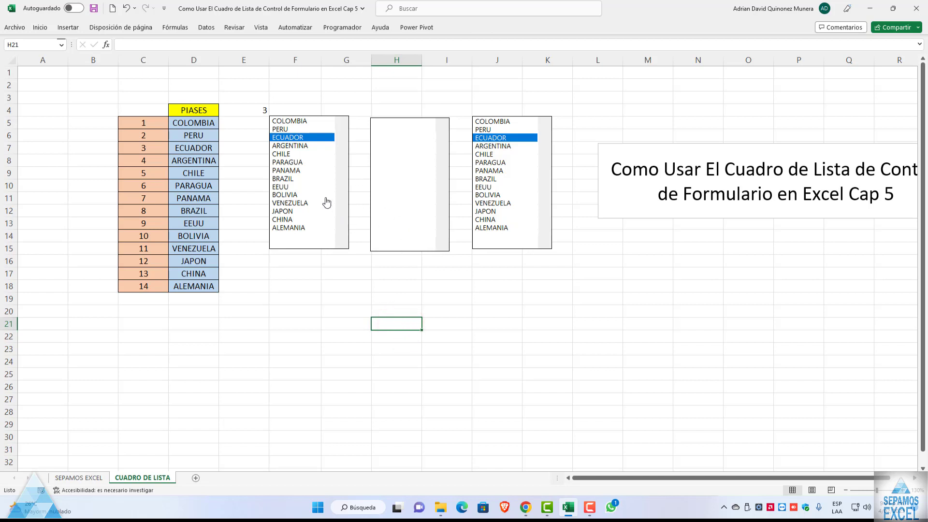
Review the first list box's control settings without changing them.
right_click(285, 149)
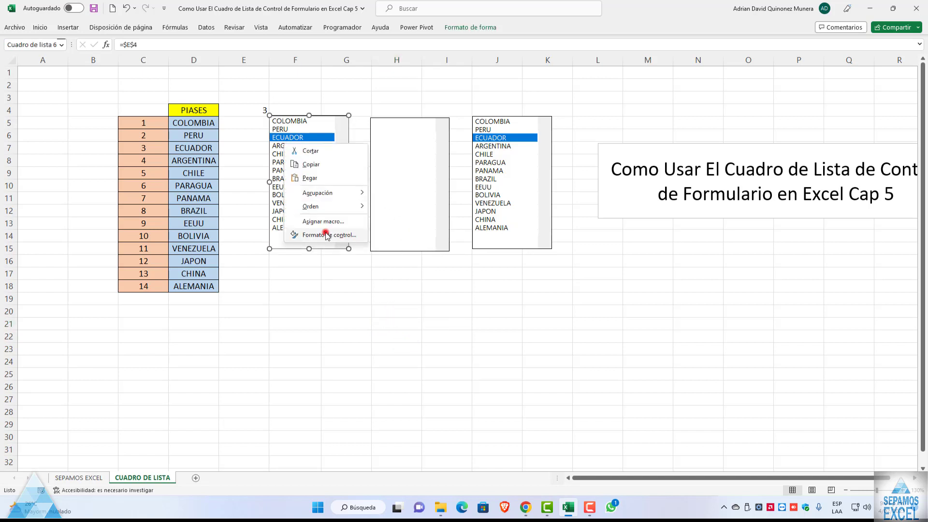
click(323, 232)
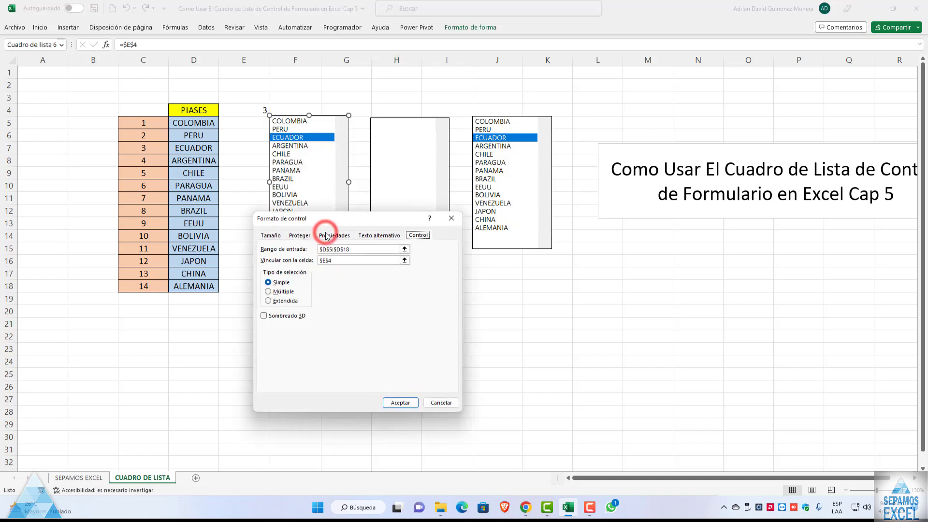
click(449, 221)
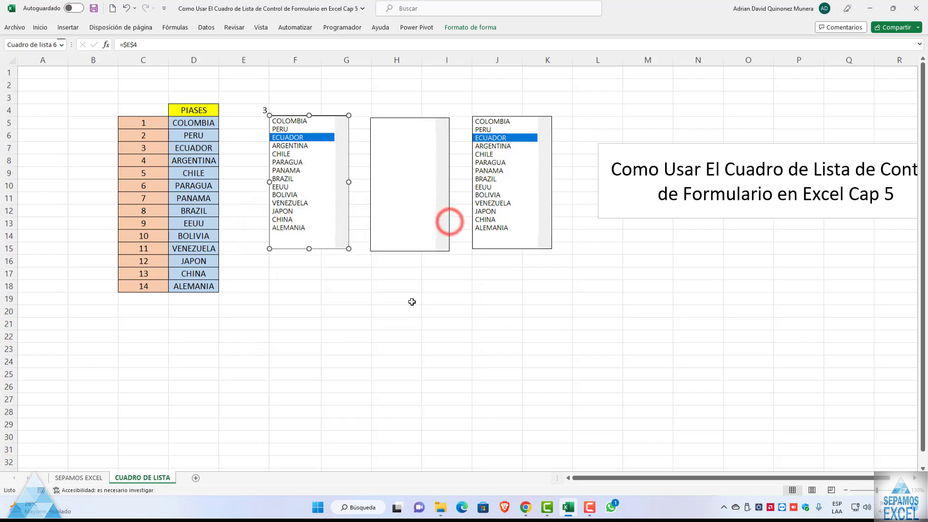
Give the middle list box input range $D$5:$D$18, linked cell $H$16 and Múltiple selection.
right_click(388, 184)
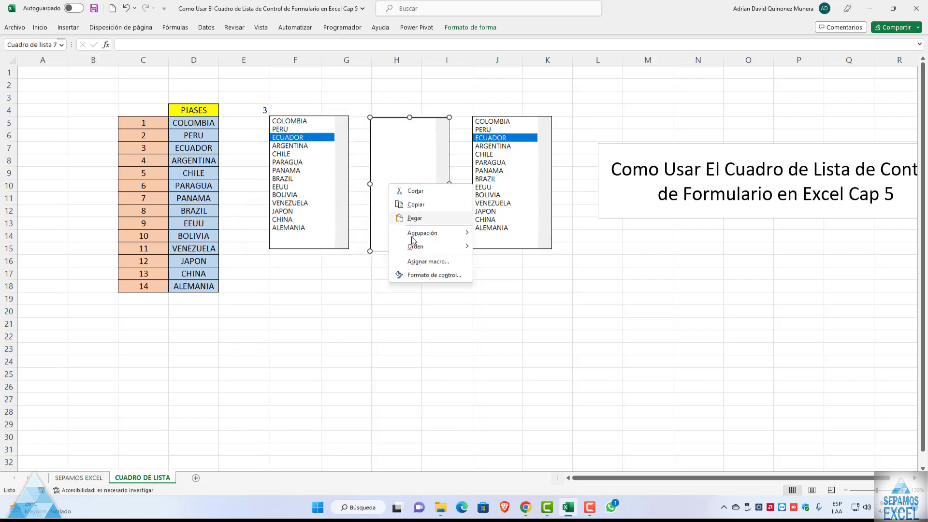
click(424, 275)
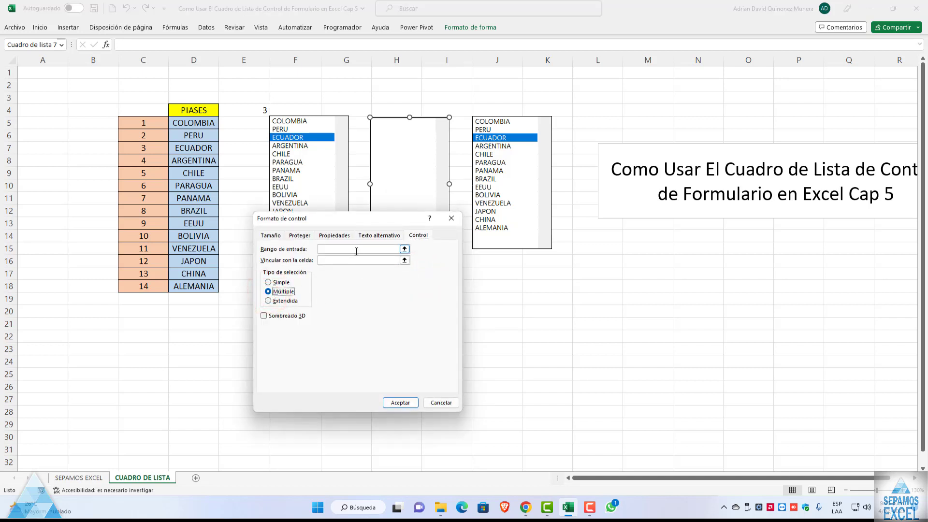
drag(186, 124, 193, 286)
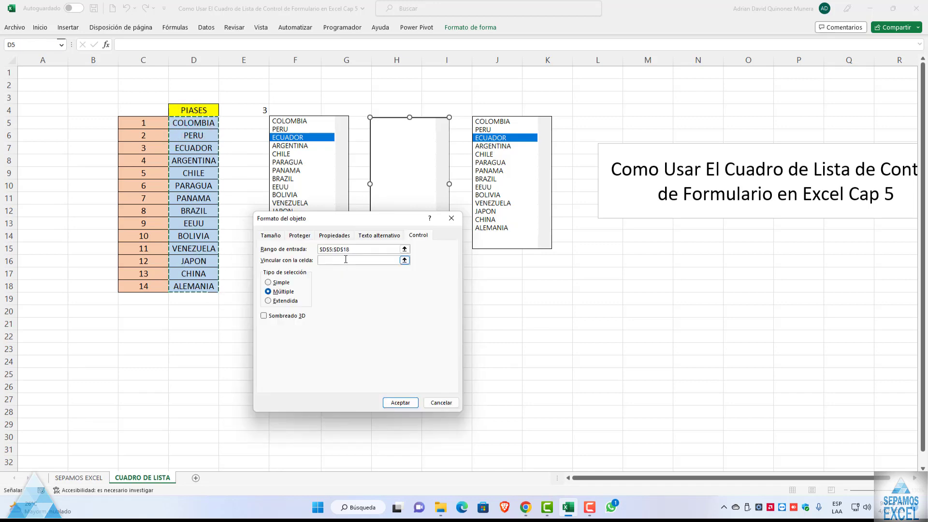
click(405, 260)
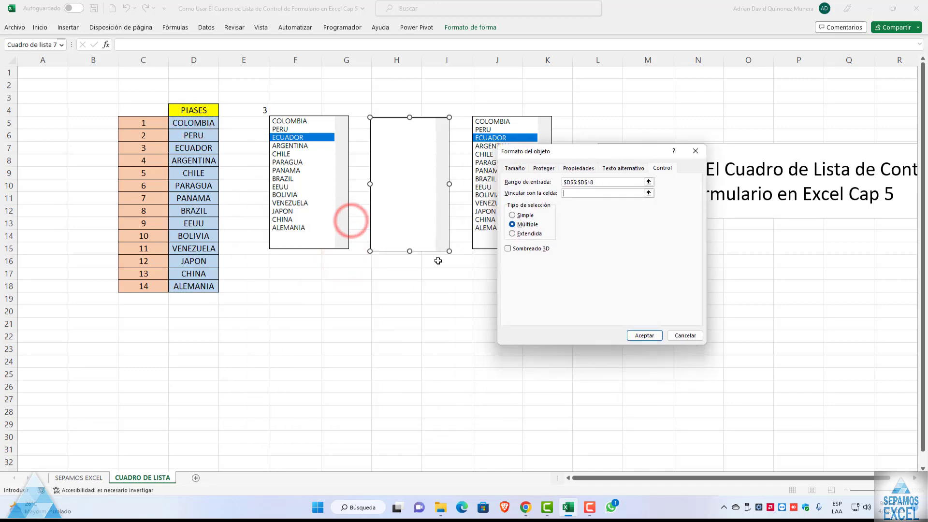
drag(587, 163, 543, 174)
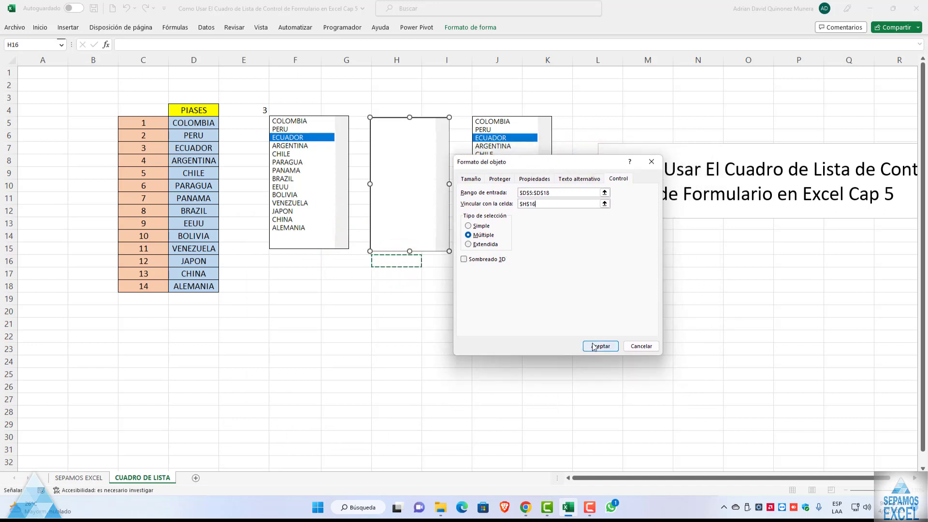
click(593, 345)
click(475, 281)
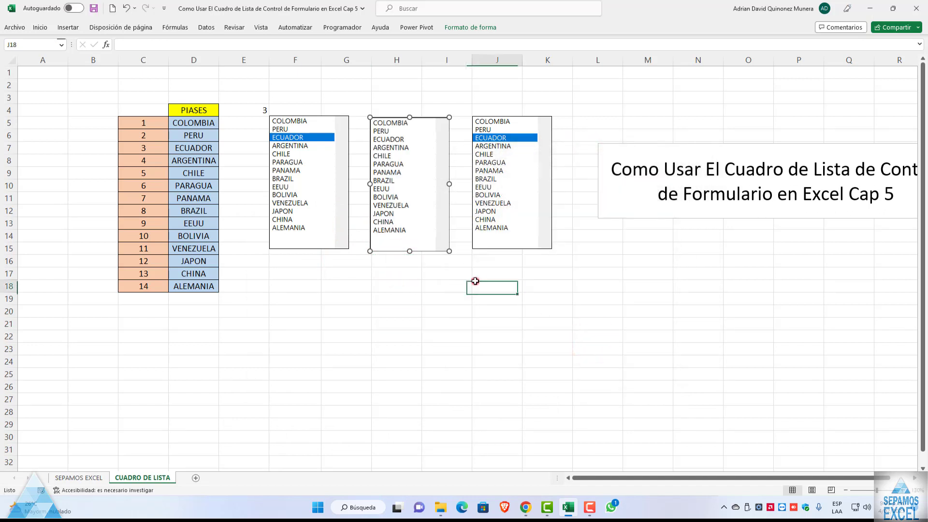
Replace the third list box's linked cell with $J$16 and set its selection type to Extendida.
right_click(493, 222)
click(514, 304)
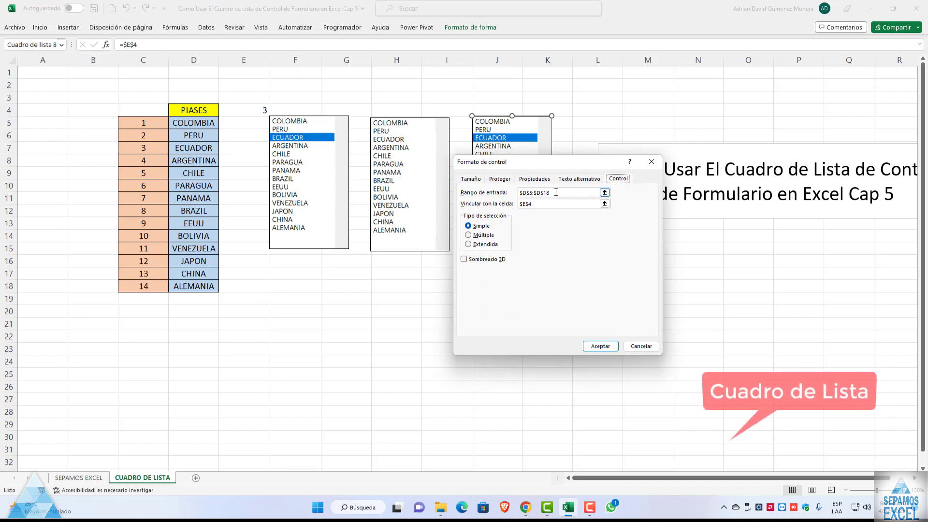
drag(544, 203, 507, 203)
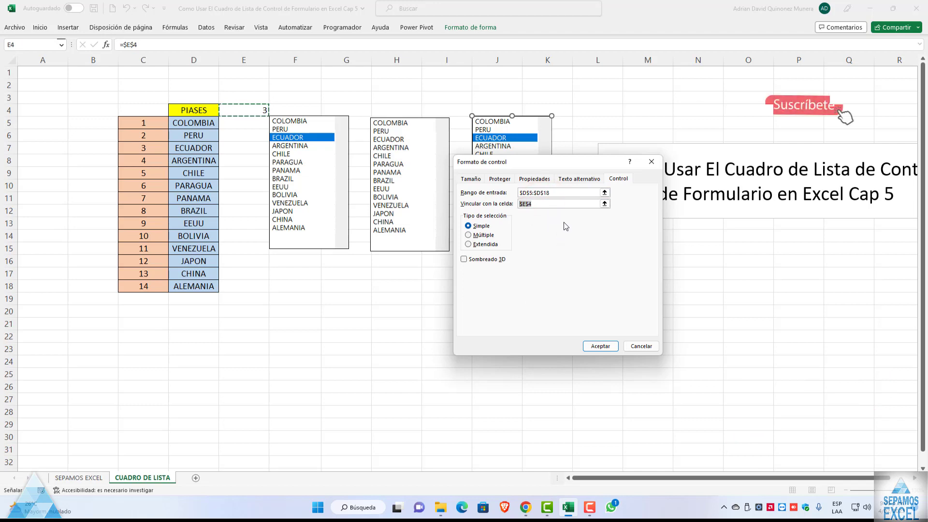
click(604, 203)
drag(491, 161, 548, 163)
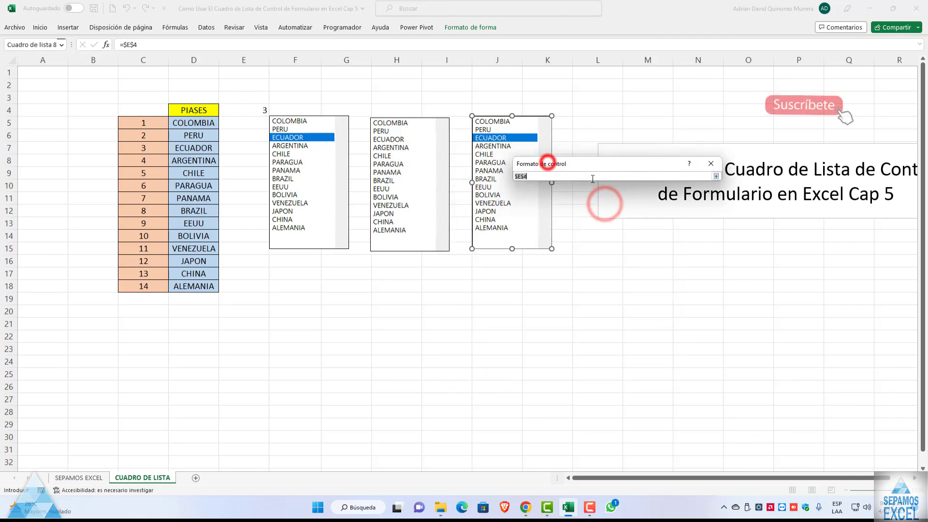
click(498, 261)
click(715, 177)
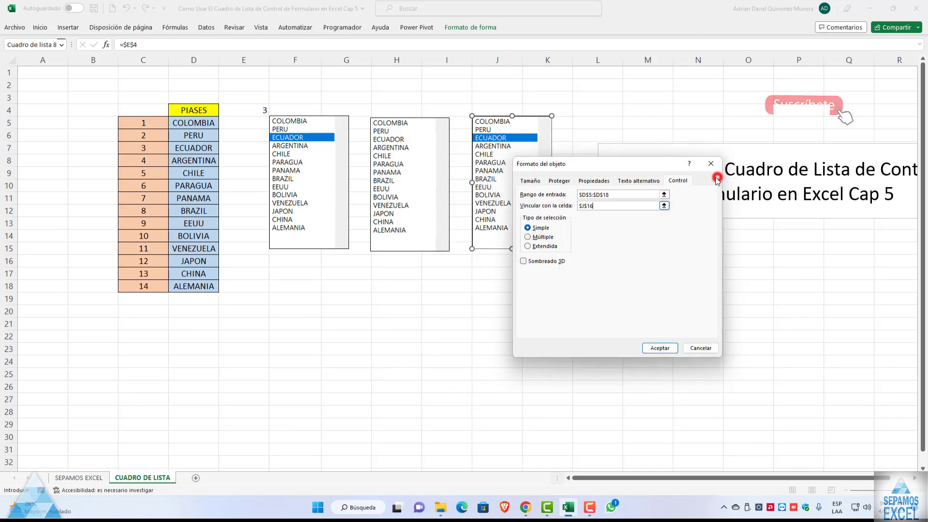
click(527, 246)
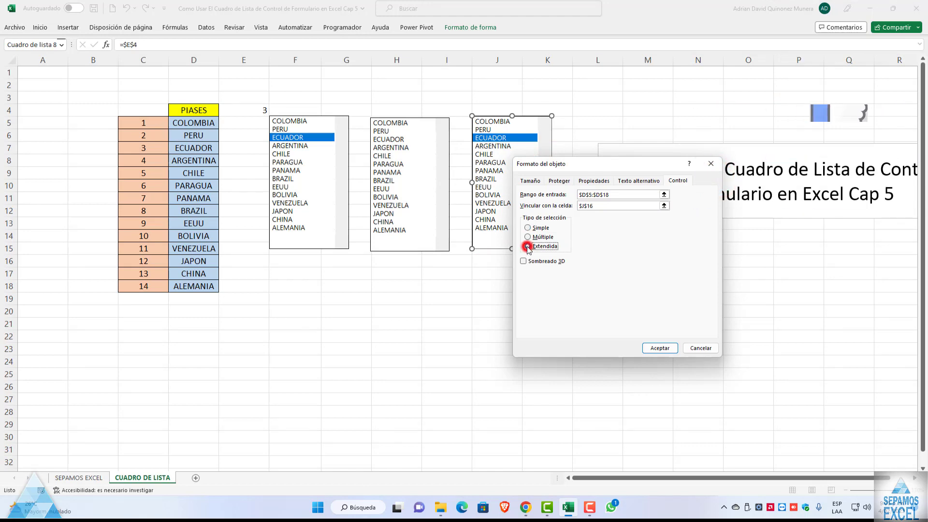
click(659, 348)
Type the headings SIMPLE in F4, MILTIPLE in H4 and EXTENDIDA in J4.
click(412, 326)
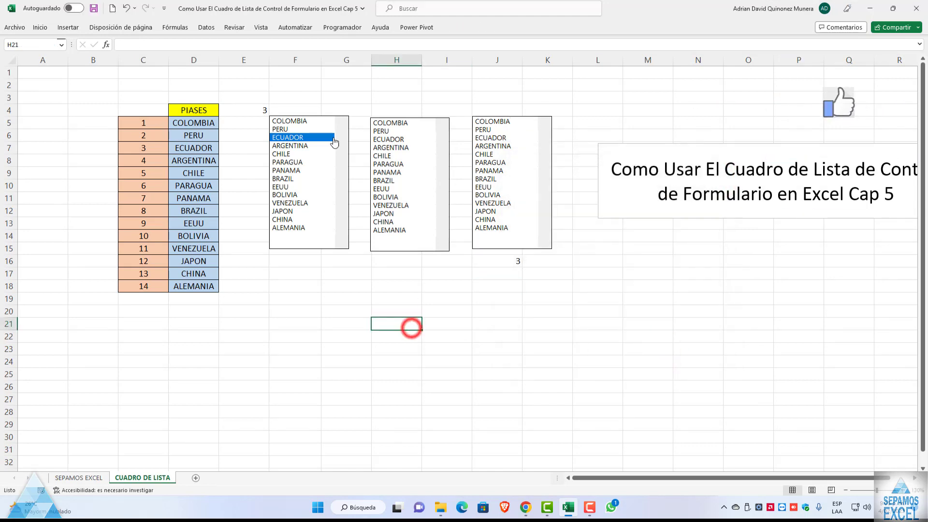
right_click(289, 291)
click(253, 270)
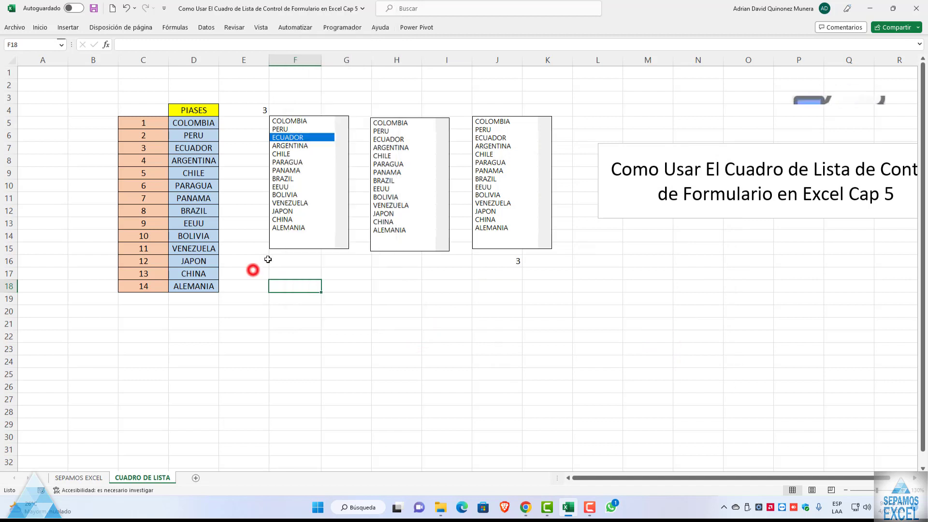
click(287, 109)
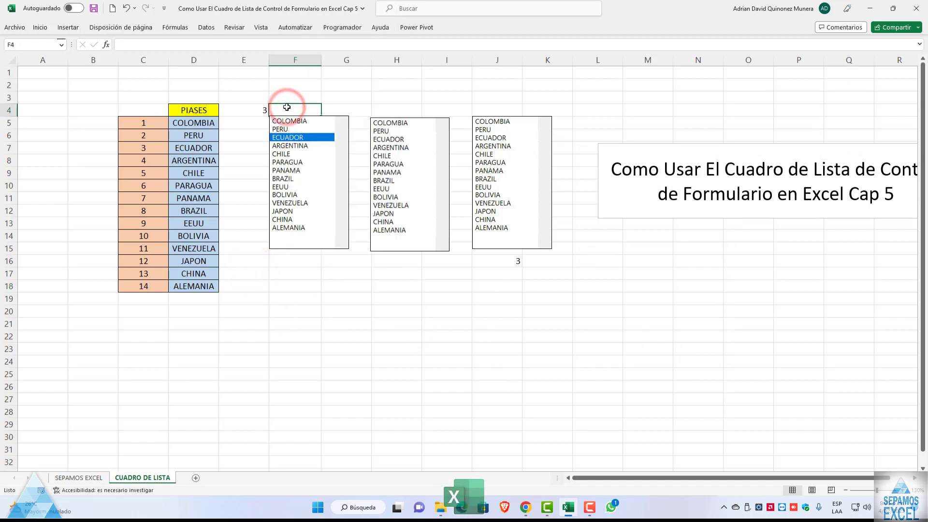
text(SIMPLE)
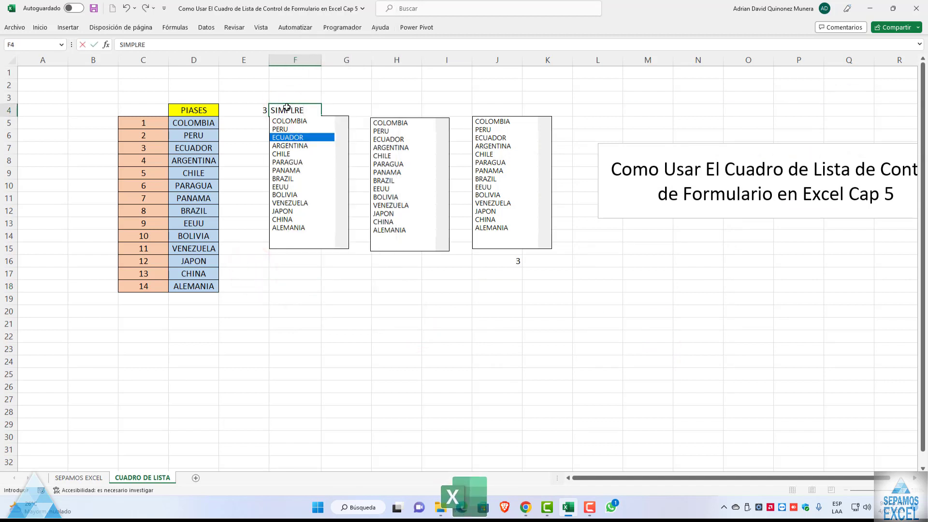
click(394, 108)
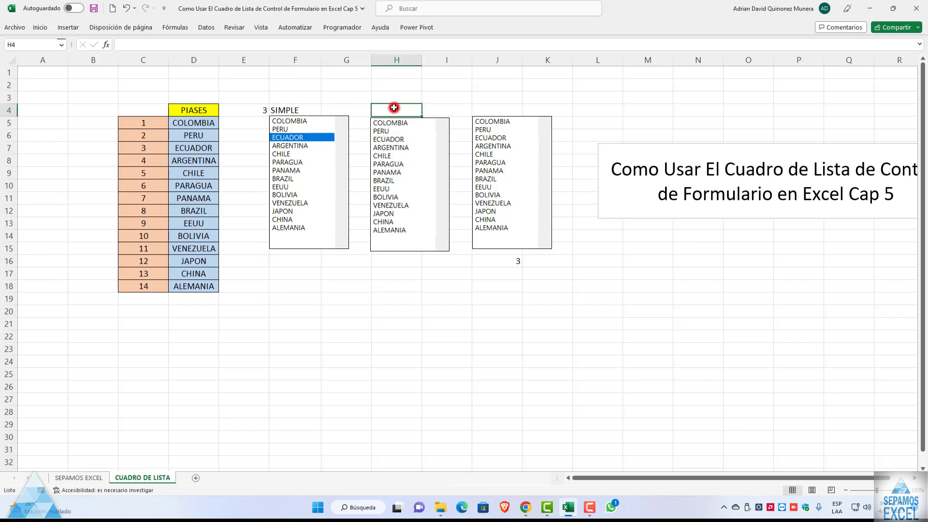
text(MILTIPLE)
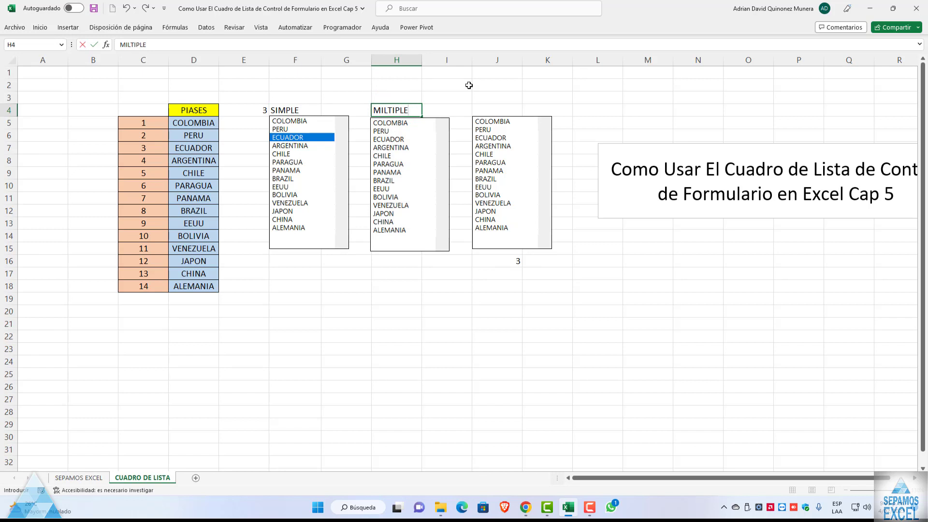
click(485, 110)
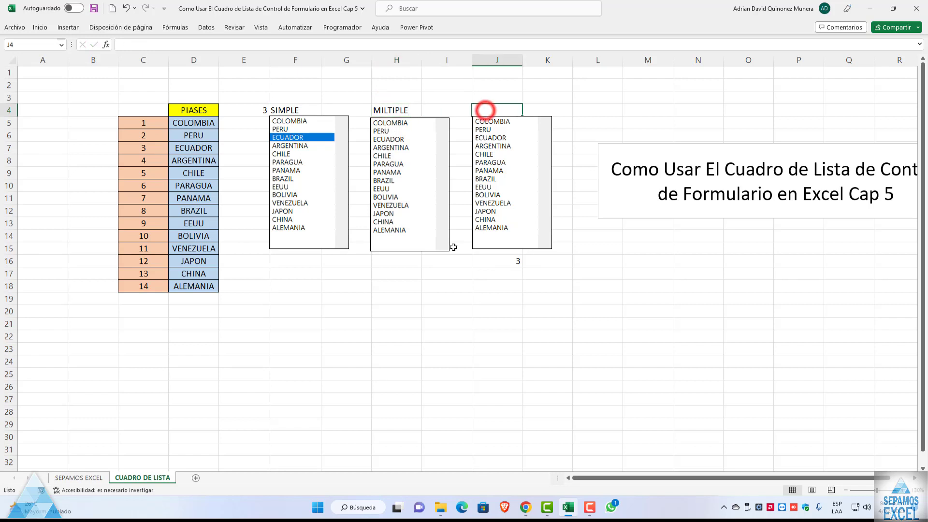
text(EXTENDIDA)
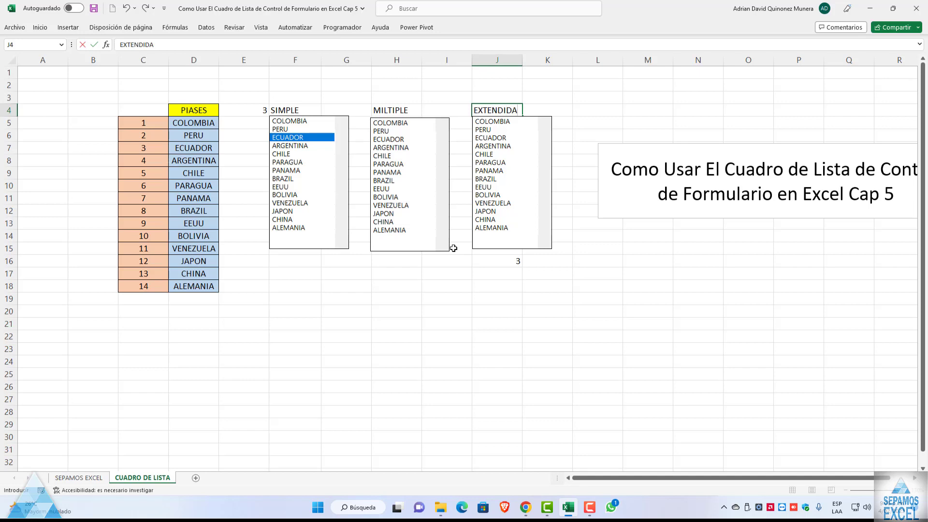
click(460, 284)
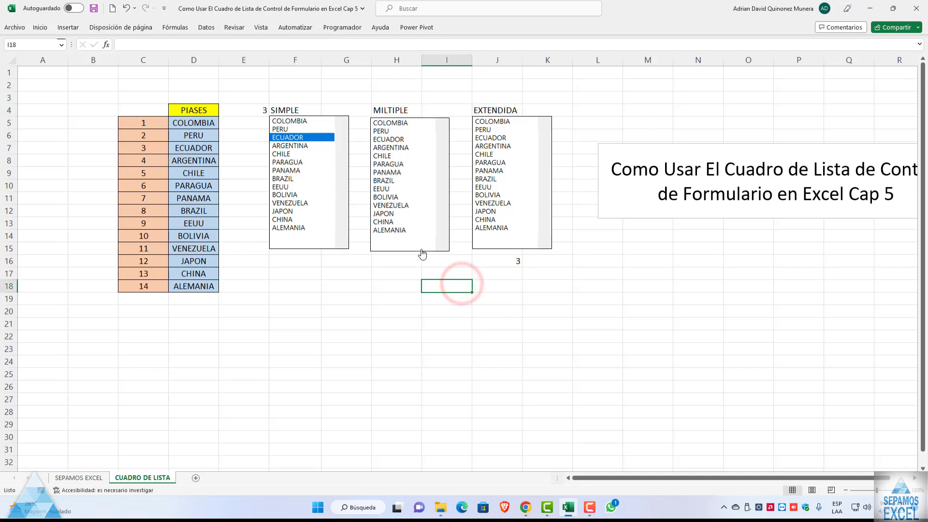
Test selections: VENEZUELA and PANAMA through BRAZIL in EXTENDIDA, BRAZIL in SIMPLE.
click(495, 263)
click(504, 204)
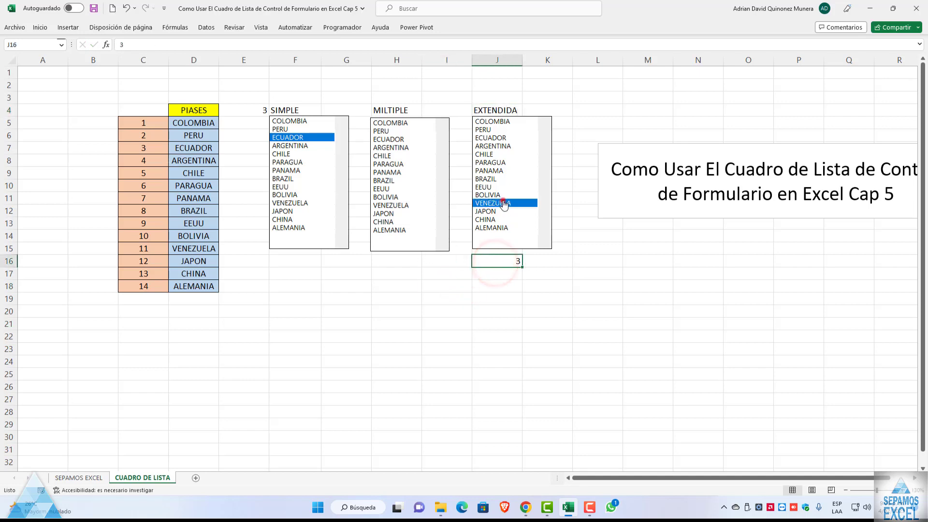
drag(500, 179, 497, 171)
drag(300, 154, 303, 179)
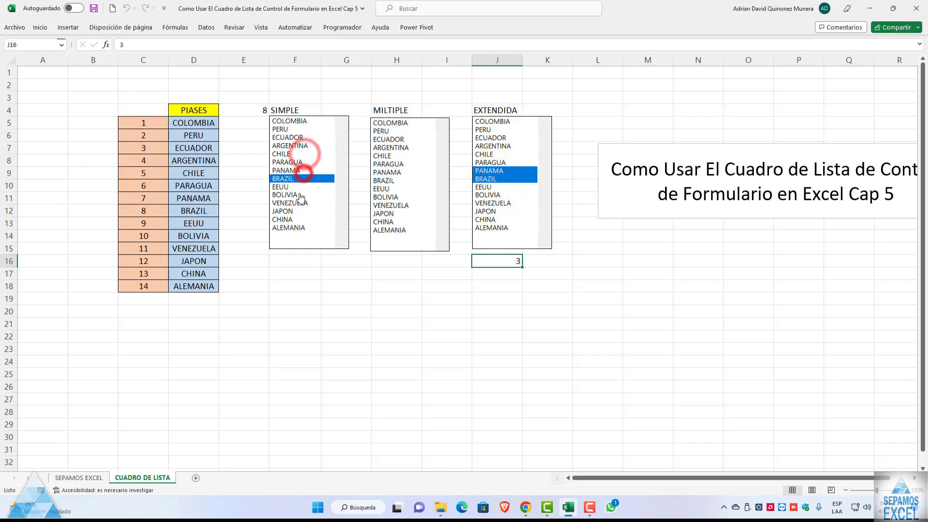
click(406, 296)
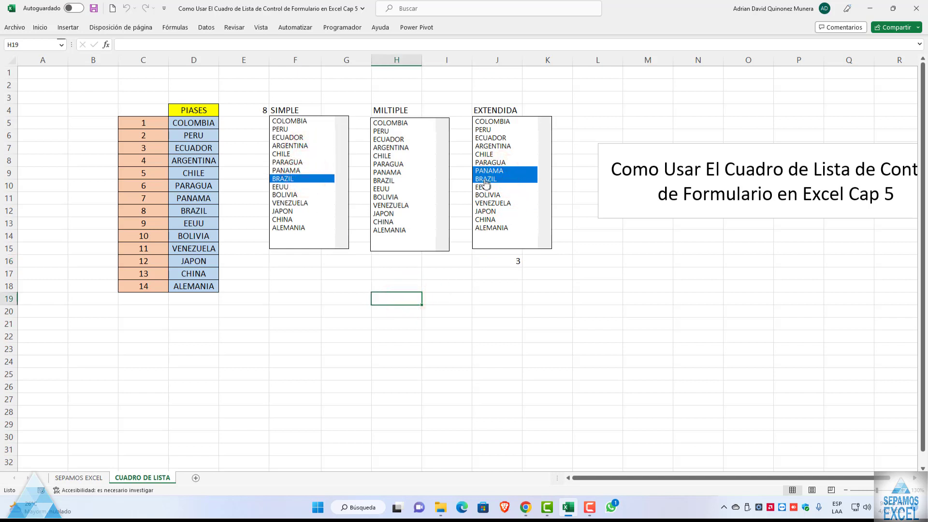
Choose COLOMBIA in the SIMPLE, EXTENDIDA and MILTIPLE lists, checking E4 reads 1.
click(292, 122)
click(508, 122)
click(424, 123)
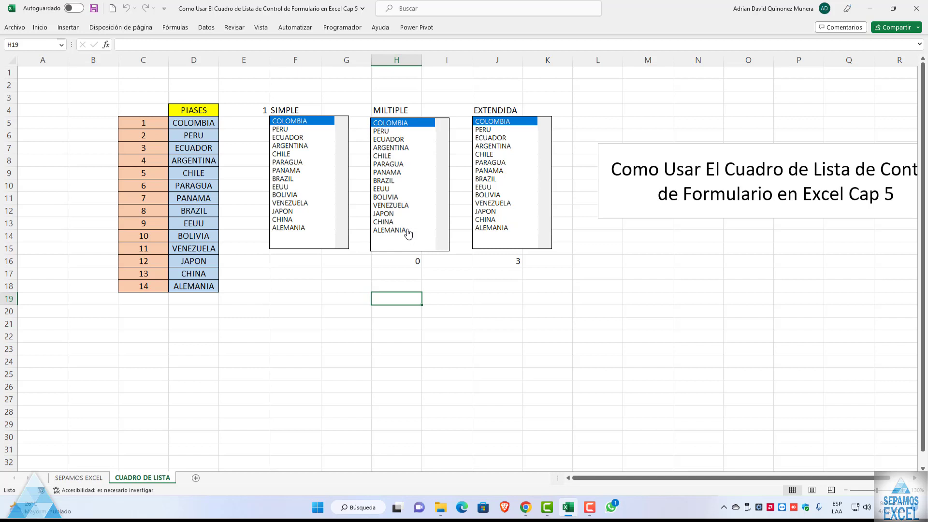
click(243, 115)
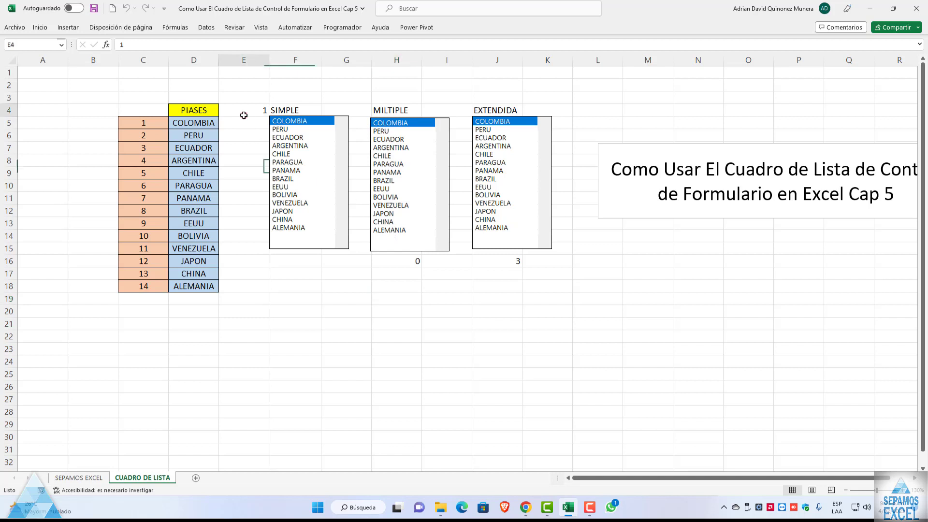
Change the SIMPLE list box's linked cell from E4 to $F$16.
right_click(303, 161)
click(333, 246)
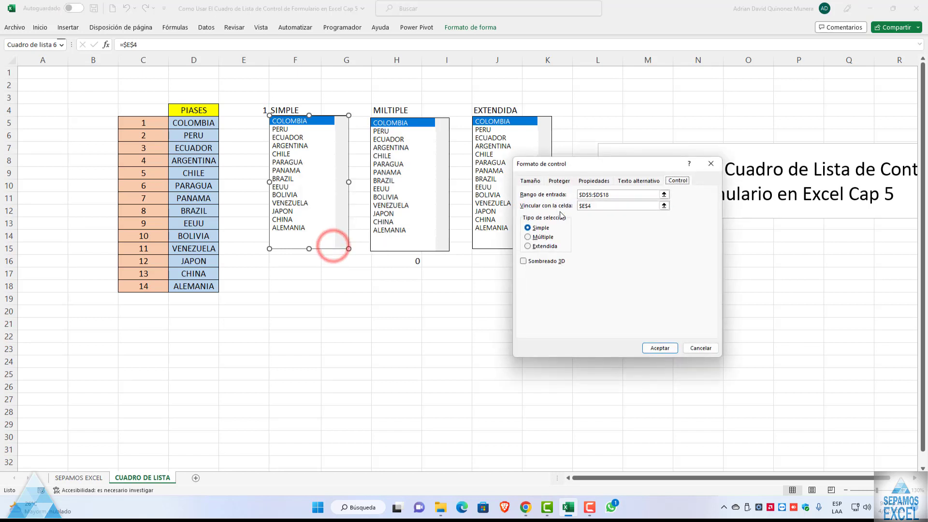
key(BackSpace)
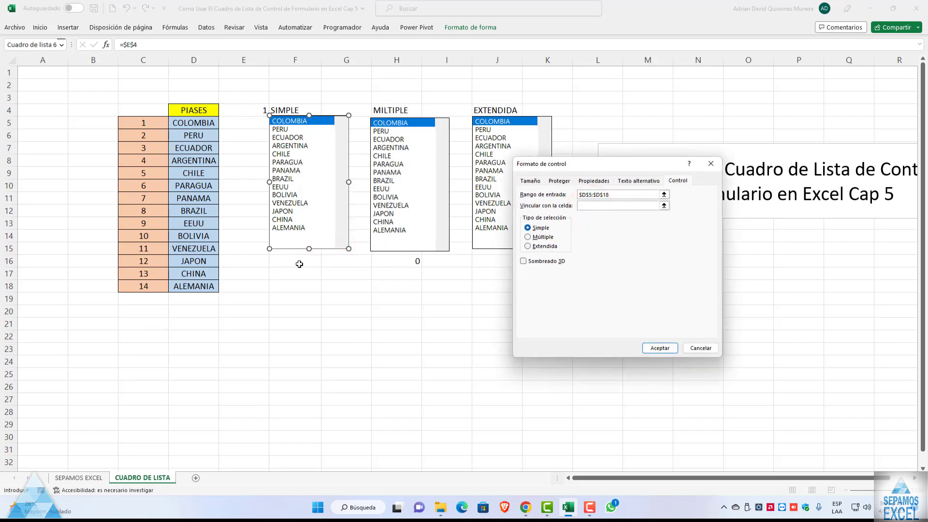
click(660, 348)
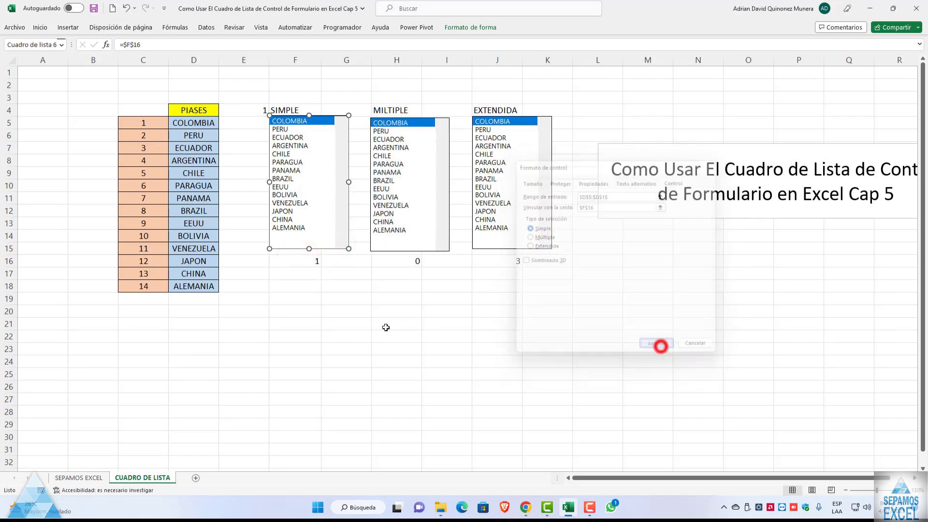
drag(297, 260, 510, 259)
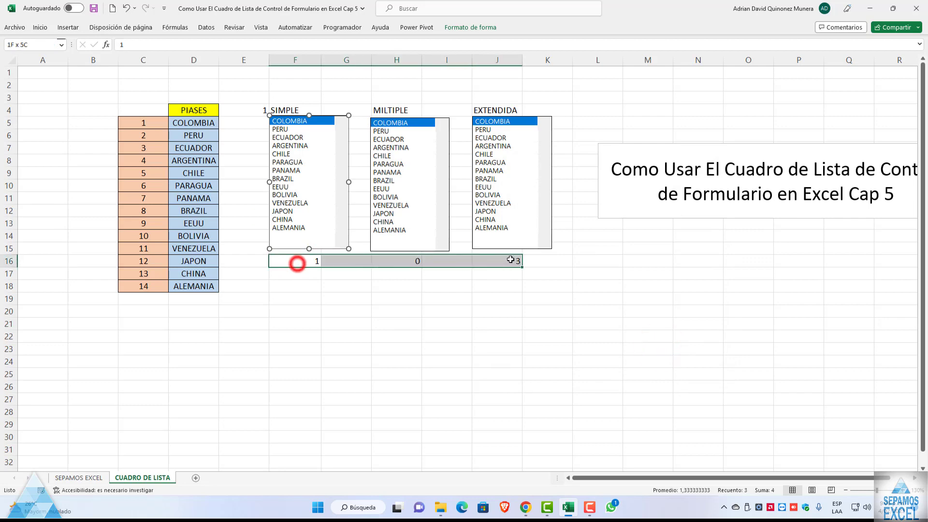
Center the result values in row 16.
click(67, 27)
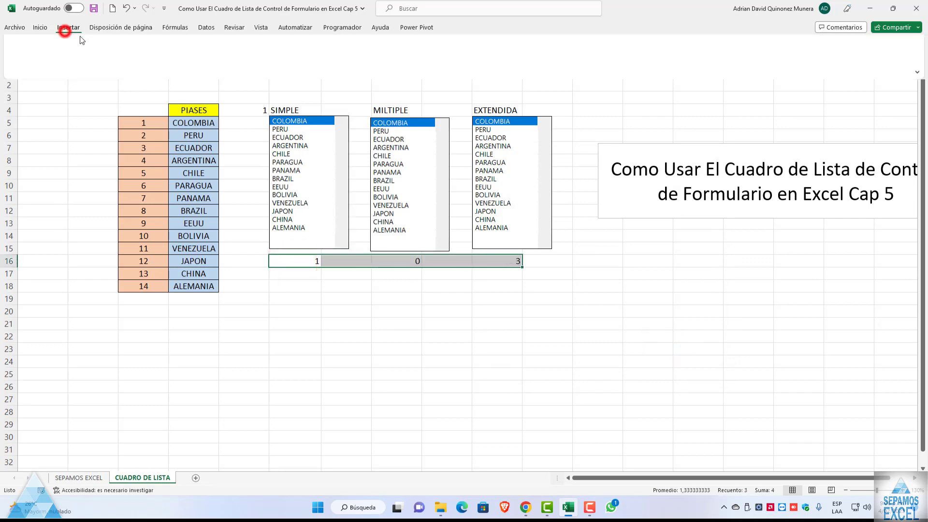
click(40, 28)
click(253, 61)
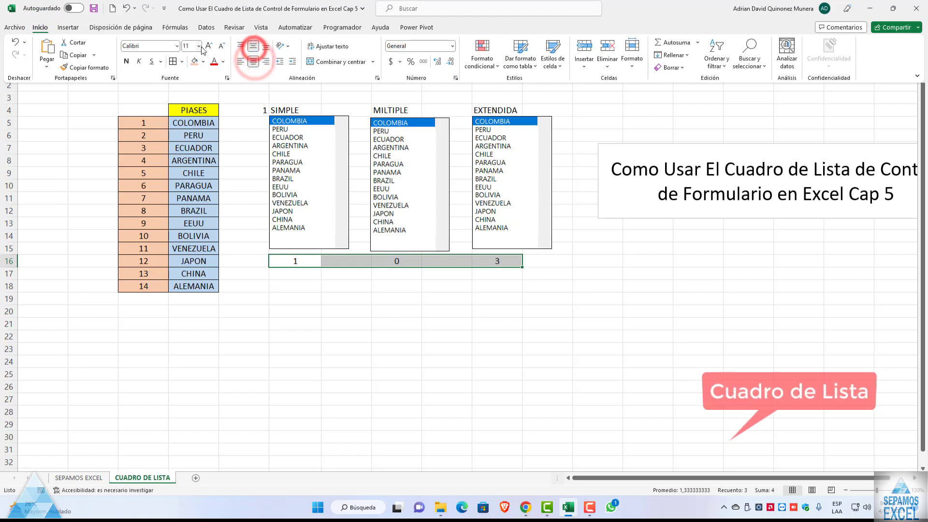
click(355, 293)
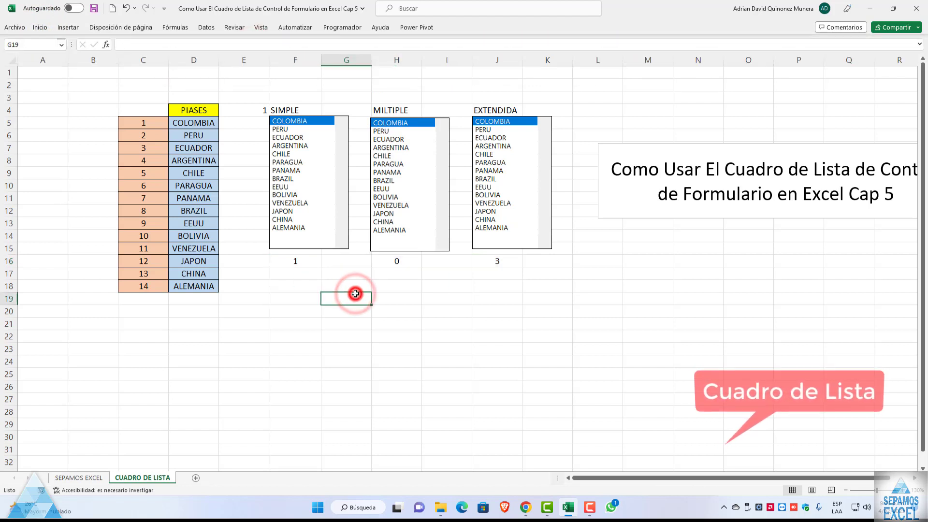
Enlarge F16, H16 and J16 to 14-point font and fill them green.
click(304, 261)
ctrl+click(397, 261)
ctrl+click(492, 259)
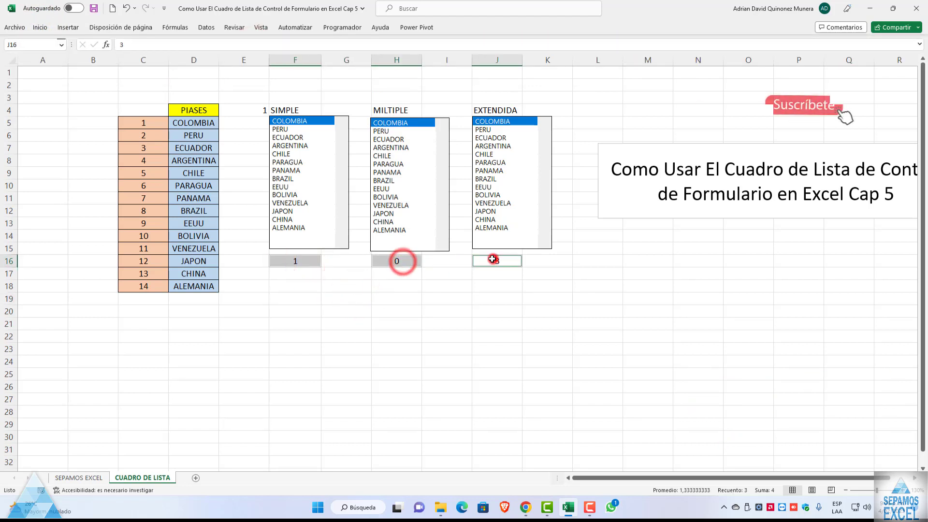
click(68, 27)
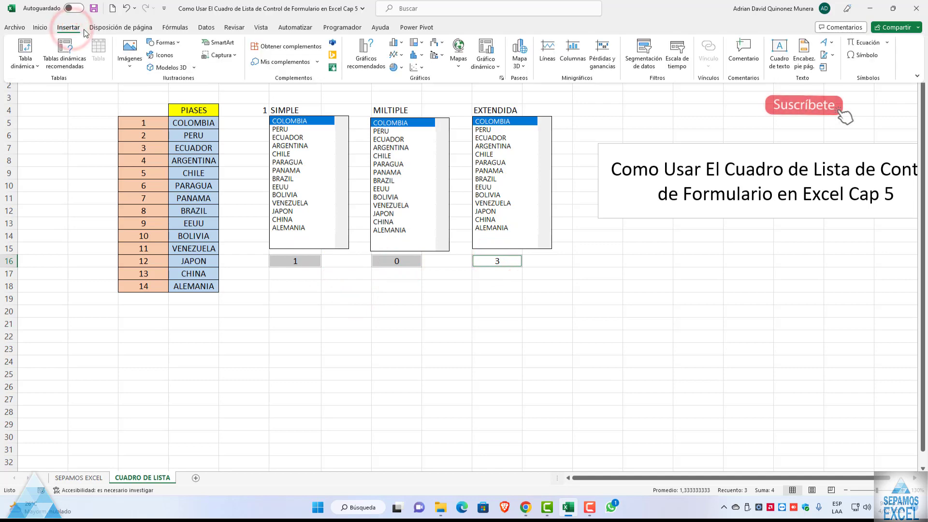
click(40, 28)
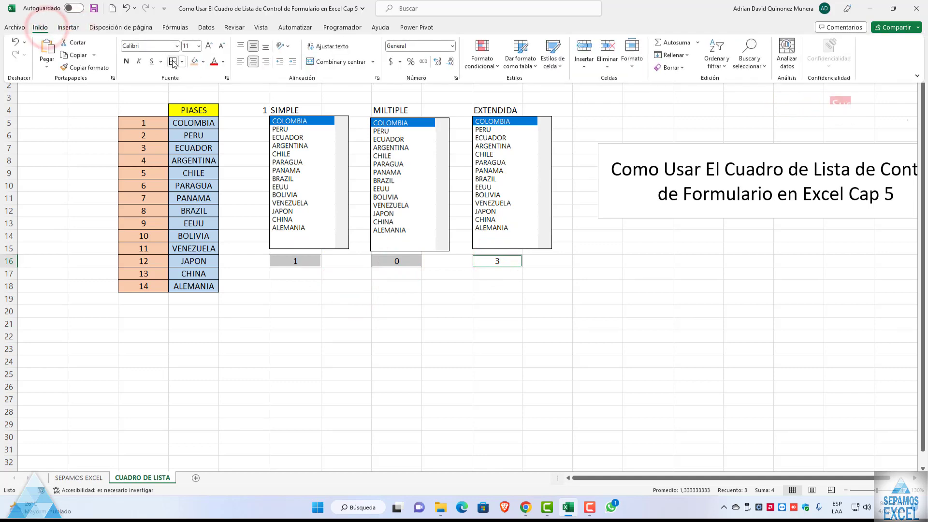
click(209, 45)
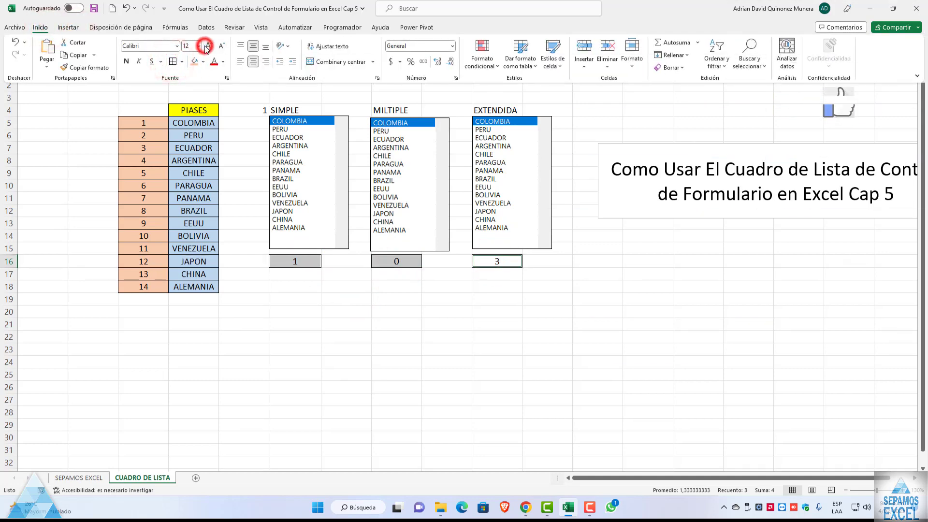
click(209, 45)
click(204, 61)
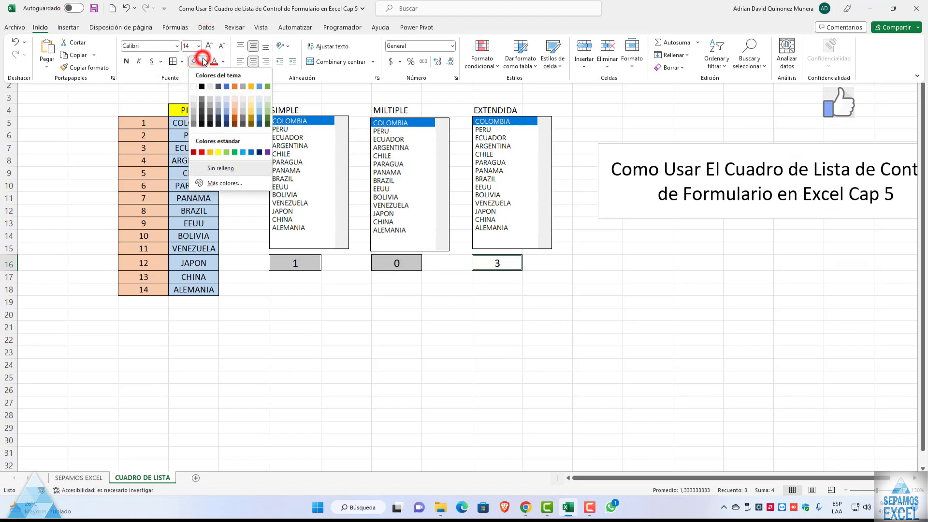
click(266, 113)
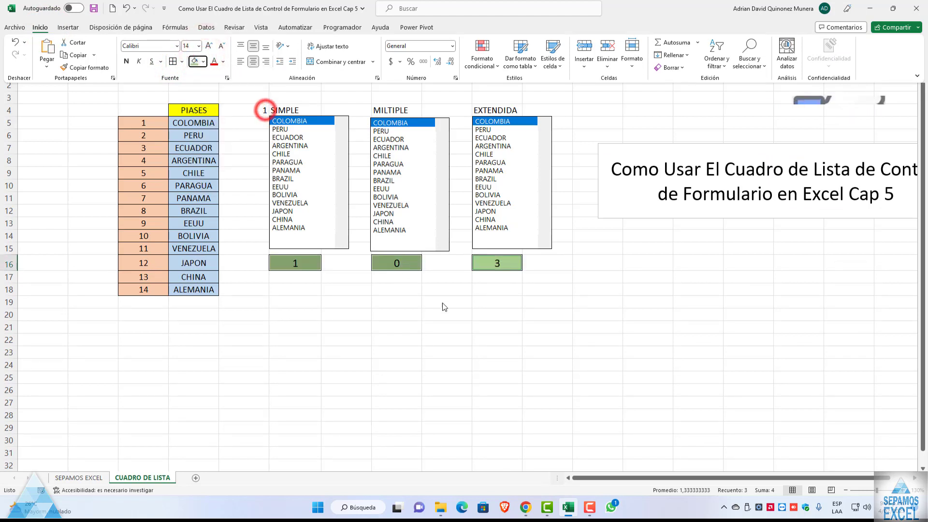
Hide the sheet's gridlines.
key(ctrl+F1)
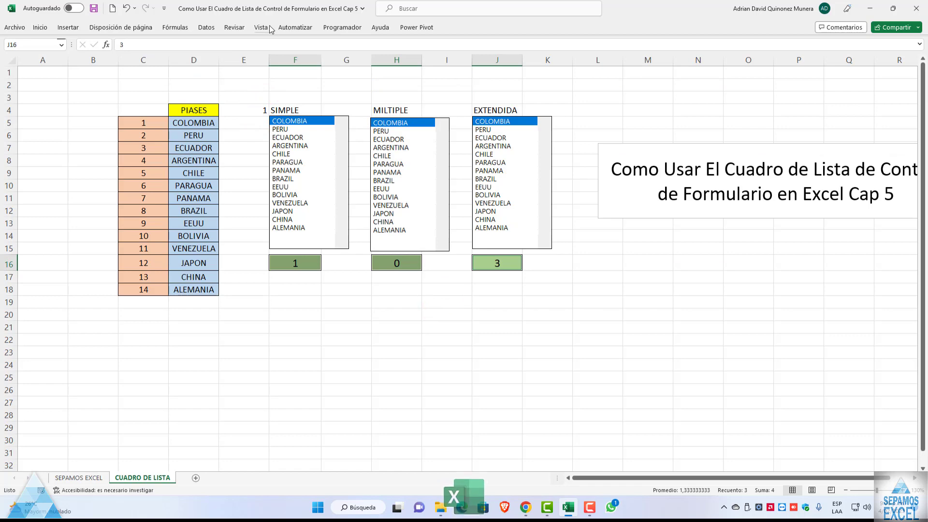
click(261, 28)
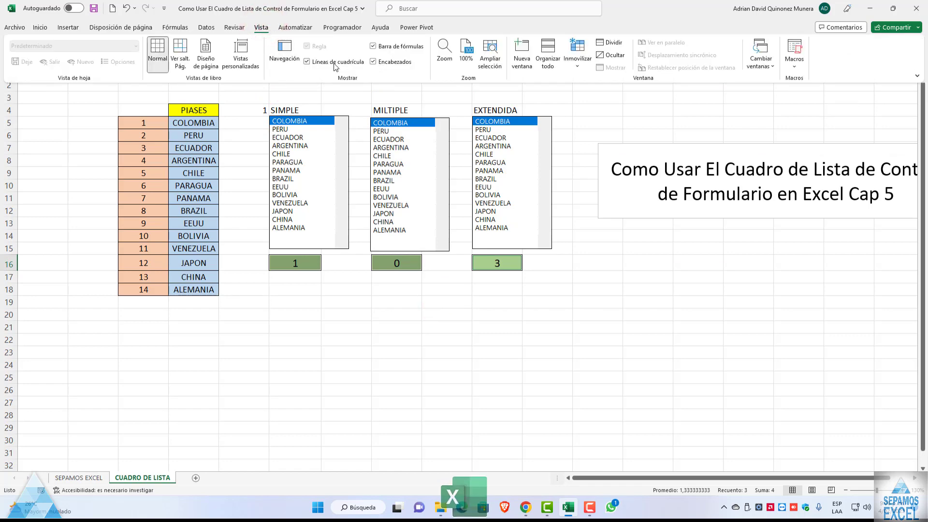
click(307, 62)
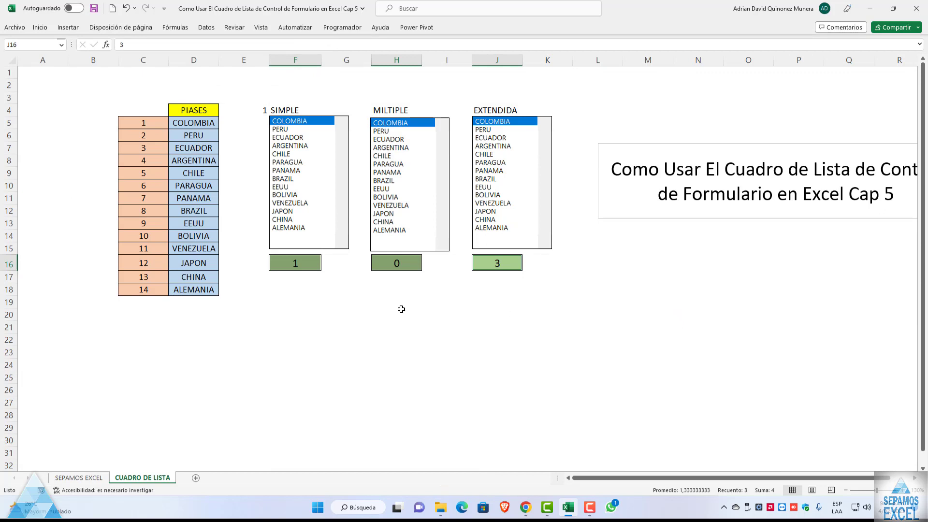
Try JAPON, PARAGUA, CHINA, ALEMANIA, BOLIVIA and BRAZIL in the SIMPLE list, watching F16 change.
click(292, 154)
click(290, 170)
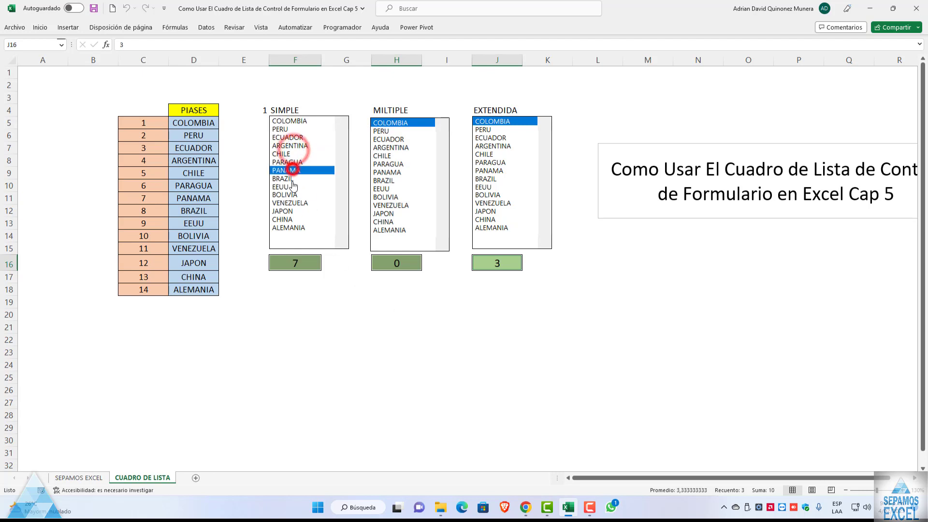
click(290, 179)
click(286, 210)
click(287, 219)
click(286, 193)
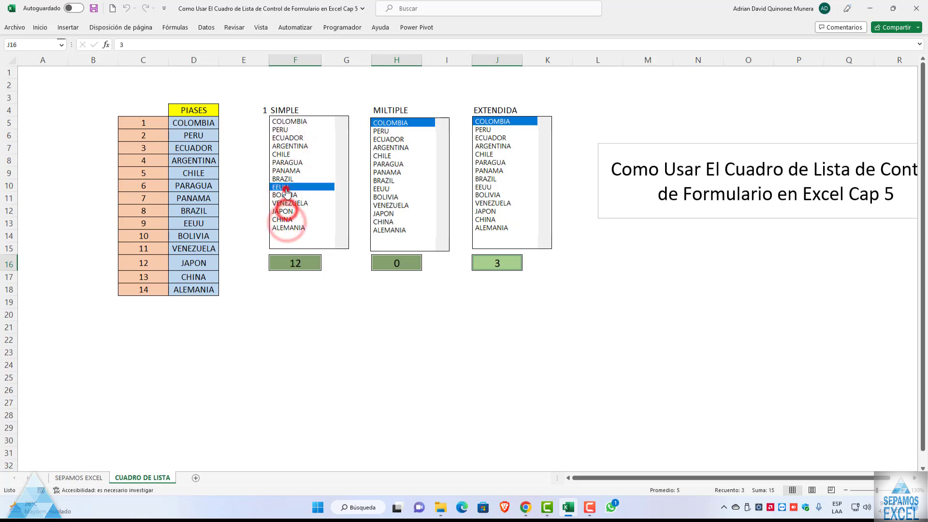
click(288, 171)
click(288, 161)
click(289, 145)
click(289, 178)
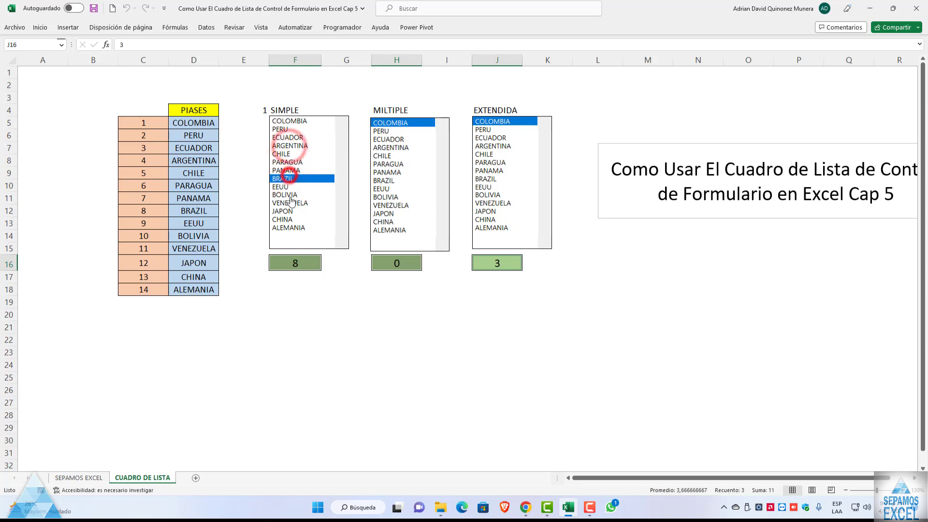
click(287, 194)
click(291, 219)
click(293, 228)
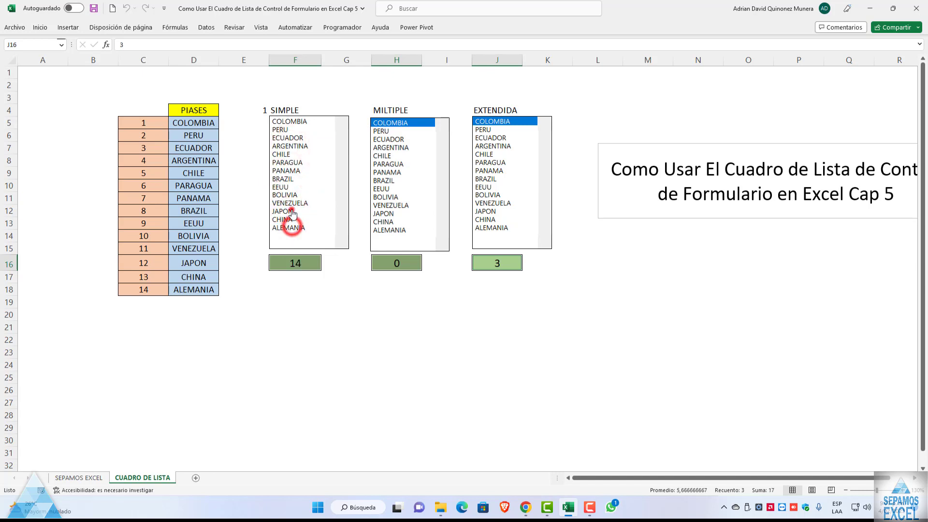
click(290, 194)
click(289, 178)
click(293, 162)
Try CHILE, CHINA, ALEMANIA and VENEZUELA in SIMPLE, ending on ECUADOR so F16 reads 3.
click(293, 153)
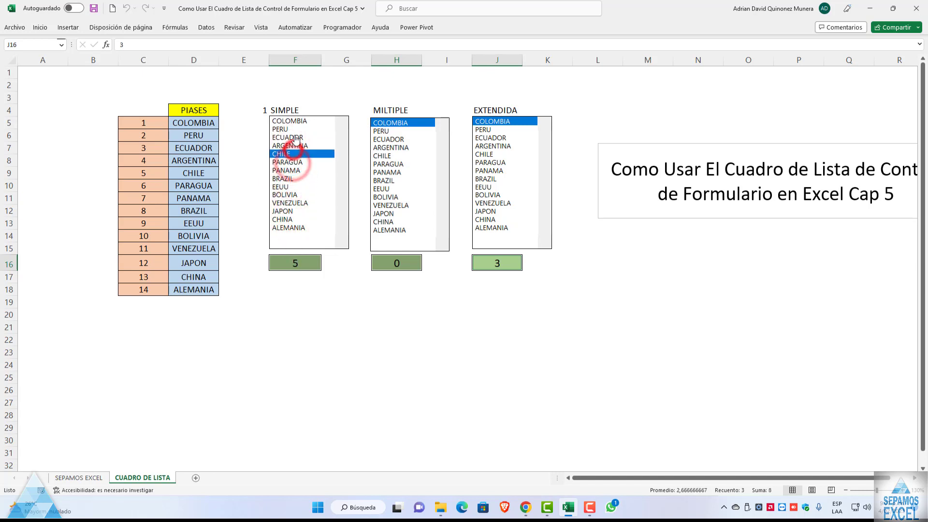
click(289, 121)
click(287, 129)
click(291, 153)
click(291, 162)
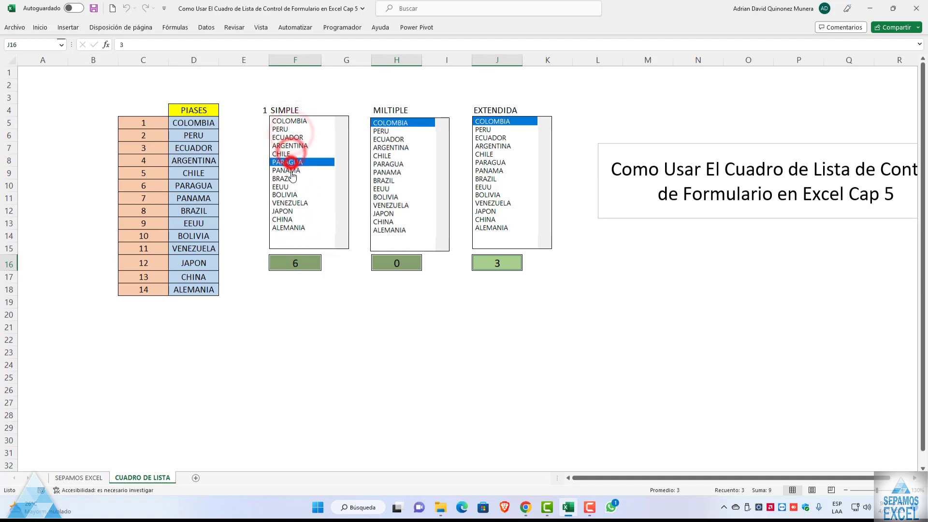
click(289, 186)
click(289, 202)
click(292, 219)
click(291, 227)
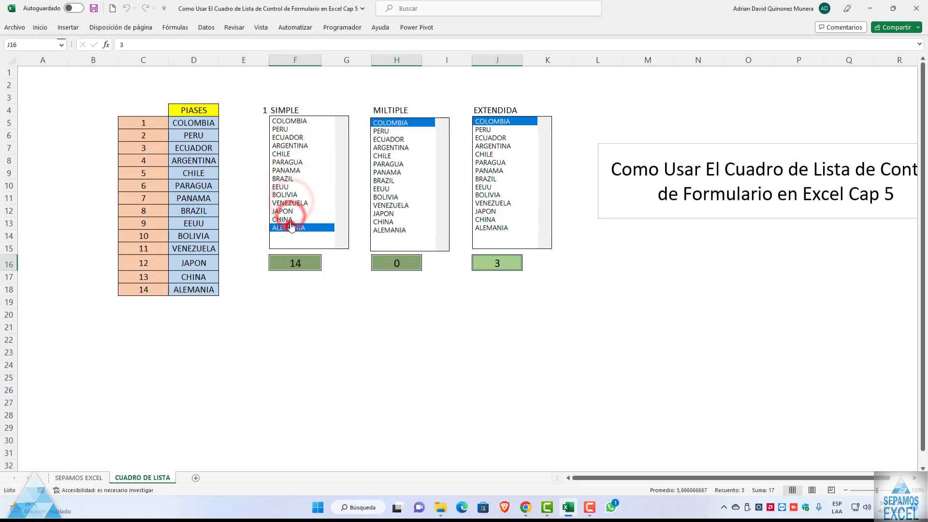
click(290, 203)
click(290, 154)
click(292, 137)
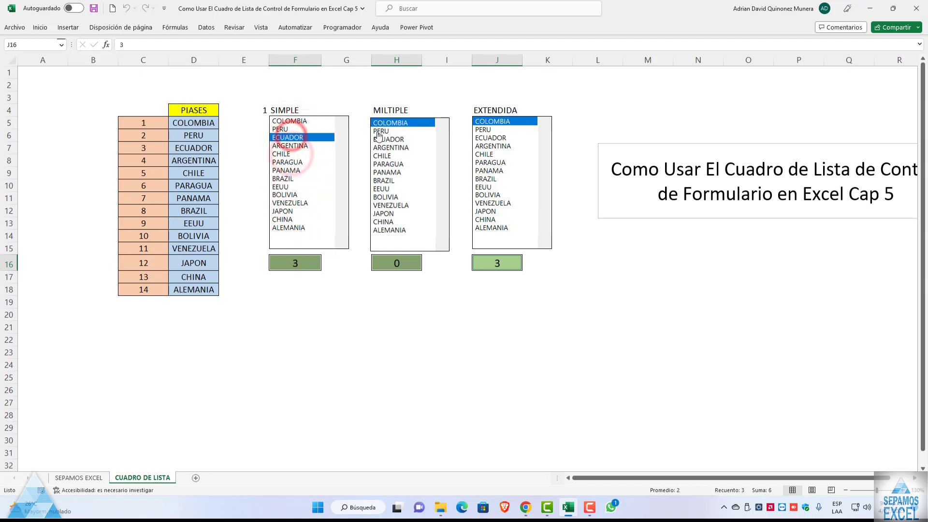
Correct the H4 heading to MULTIPLE and add PERU through ALEMANIA to the MULTIPLE list.
double_click(383, 111)
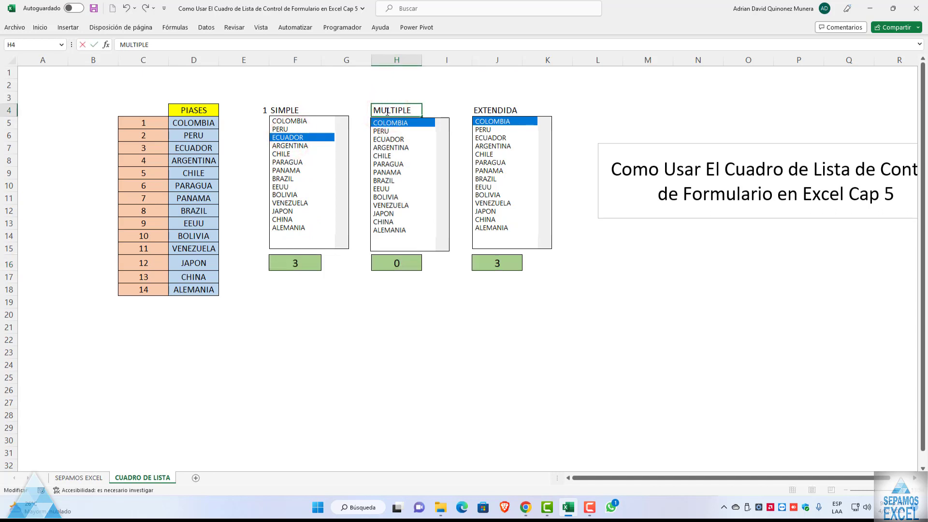
click(425, 93)
click(387, 130)
click(394, 147)
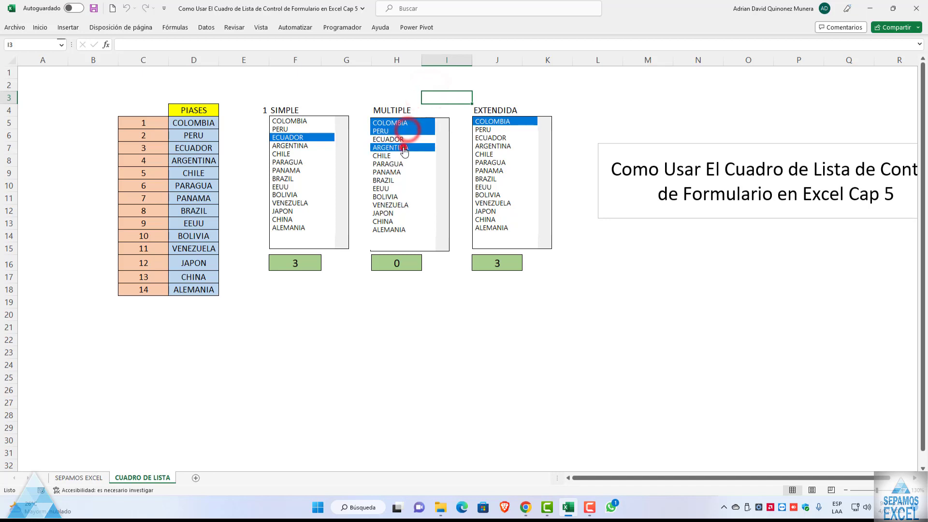
click(400, 163)
click(386, 180)
click(389, 196)
click(387, 213)
click(389, 221)
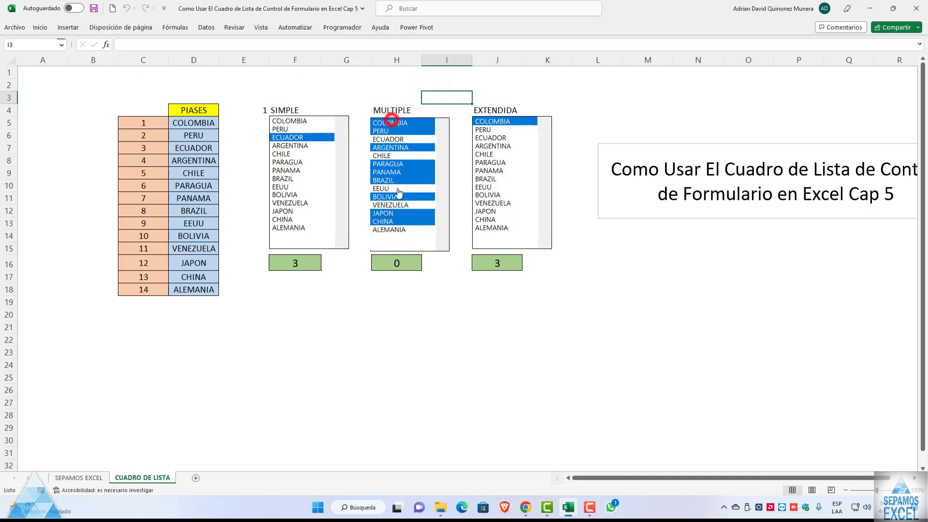
click(399, 232)
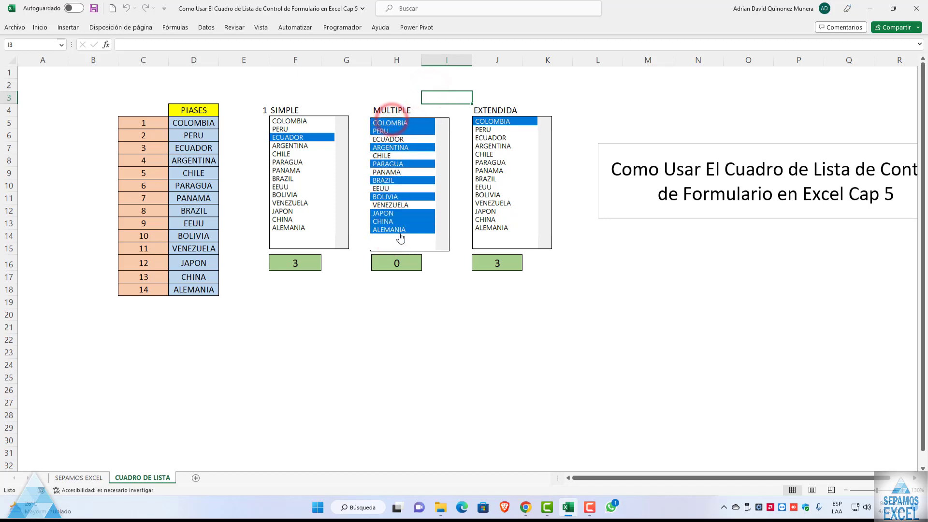
Deselect every country from COLOMBIA to ALEMANIA, leaving the MULTIPLE list empty.
click(389, 123)
click(389, 131)
click(395, 146)
click(399, 164)
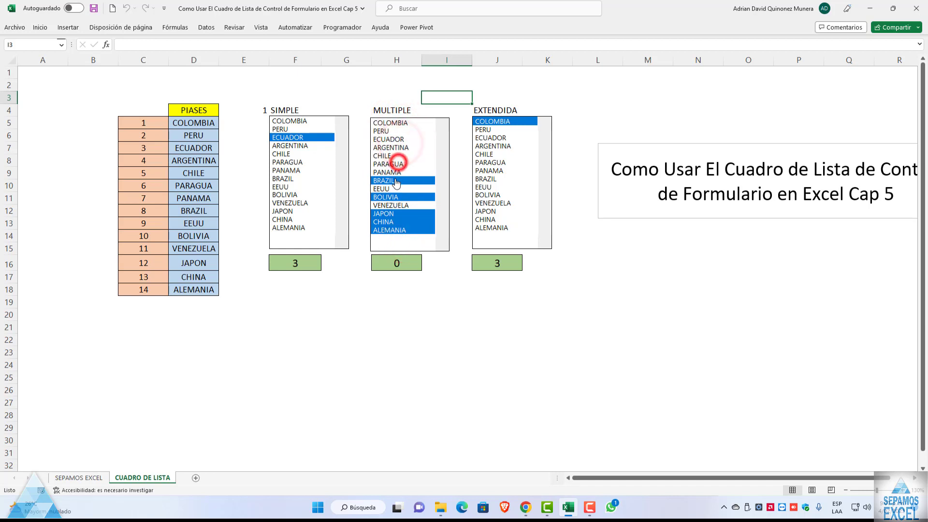
click(386, 180)
click(387, 196)
click(387, 213)
click(387, 221)
click(388, 229)
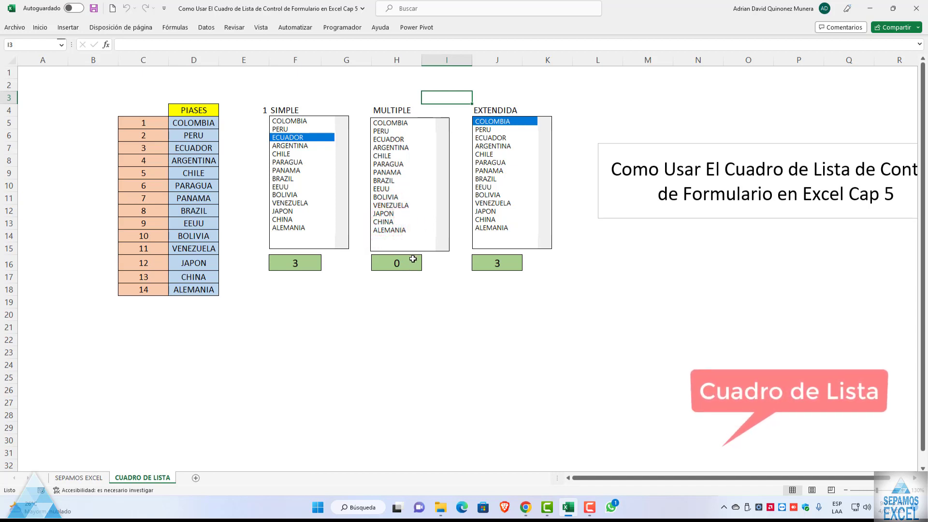
Add VENEZUELA, BRAZIL, PARAGUA, ARGENTINA, COLOMBIA and PERU to the MULTIPLE selection.
click(403, 205)
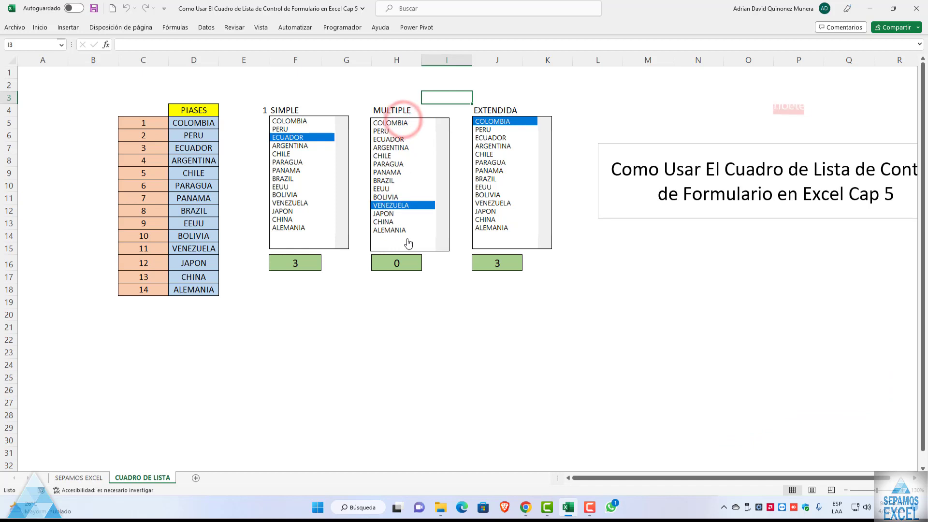
click(403, 229)
click(402, 229)
click(396, 180)
click(393, 163)
click(392, 148)
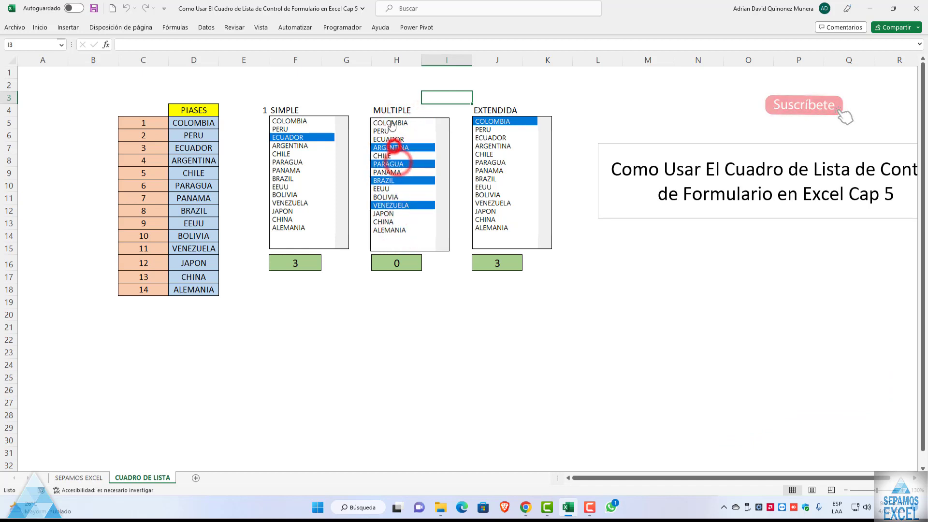
click(390, 123)
click(388, 131)
Add ECUADOR, CHILE, PANAMA, EEUU, BOLIVIA, JAPON, CHINA and ALEMANIA so all are chosen.
click(388, 139)
click(388, 155)
click(388, 172)
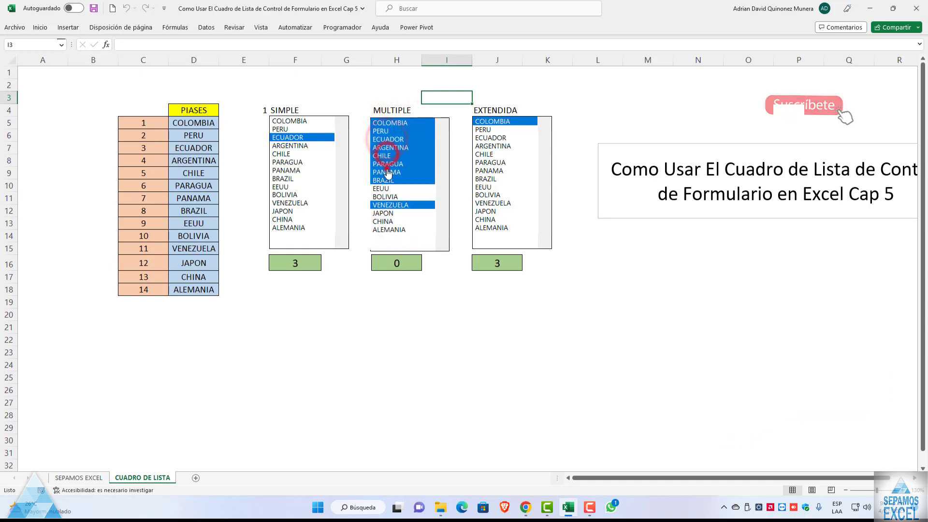
click(388, 188)
click(388, 197)
click(388, 213)
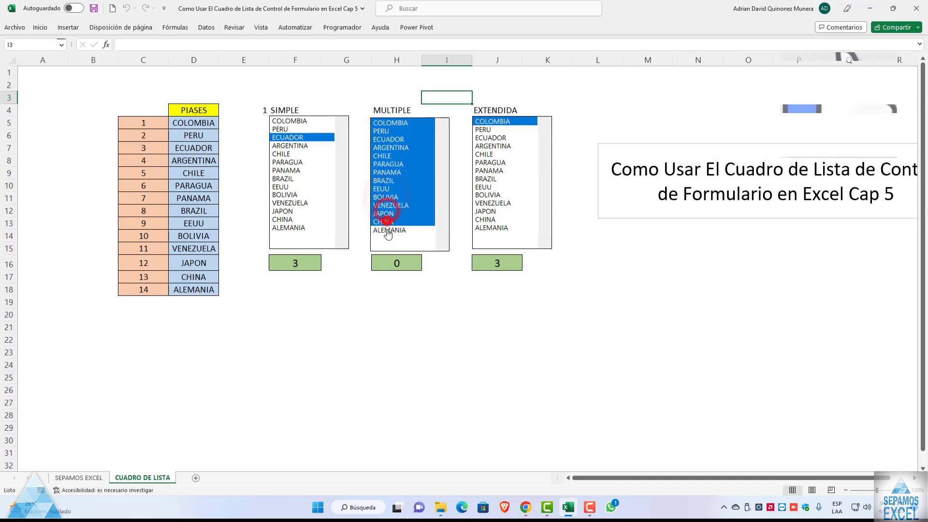
click(388, 221)
click(388, 230)
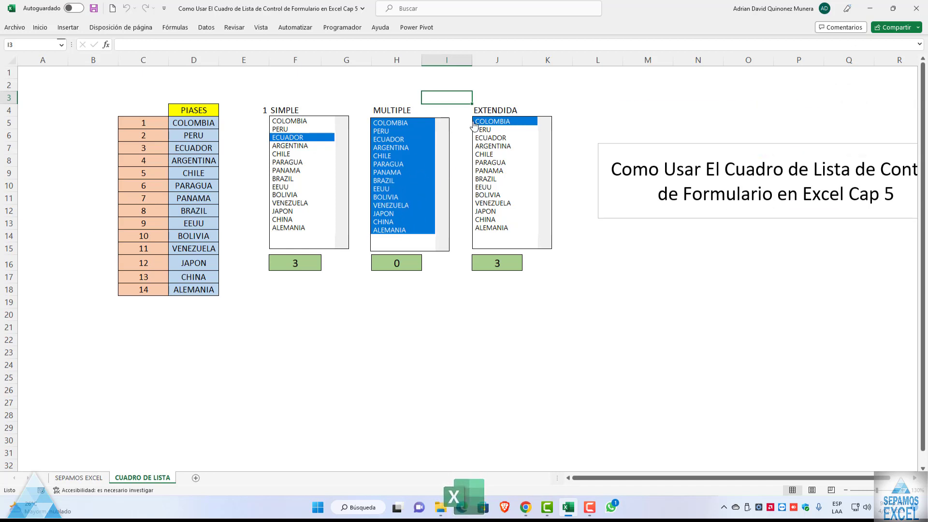
Drag-select ranges in EXTENDIDA, such as PANAMA to ALEMANIA and COLOMBIA to ALEMANIA.
drag(488, 171, 499, 242)
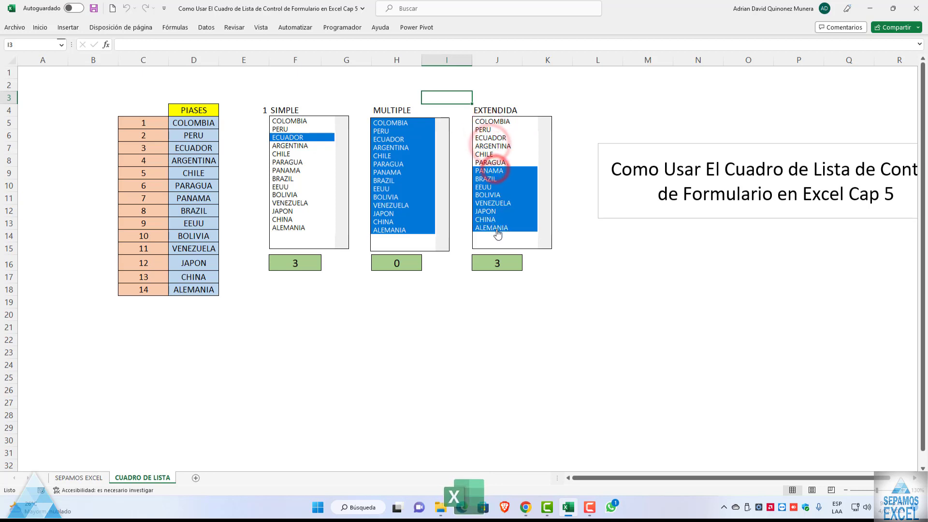
drag(489, 116, 501, 239)
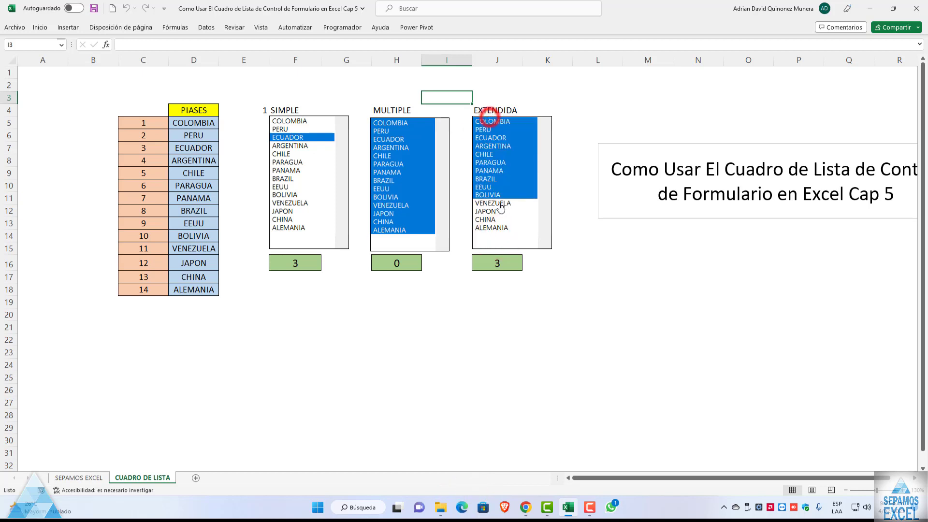
click(499, 121)
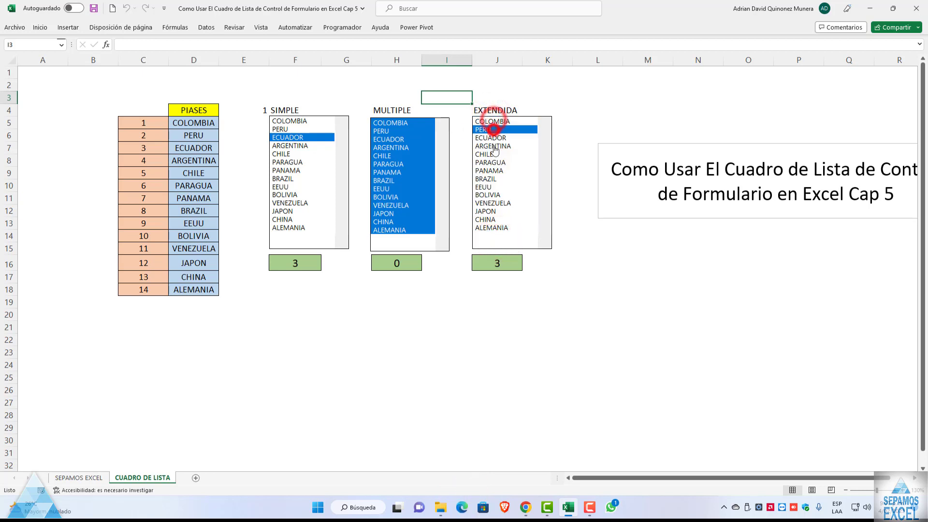
click(490, 162)
drag(491, 121, 499, 226)
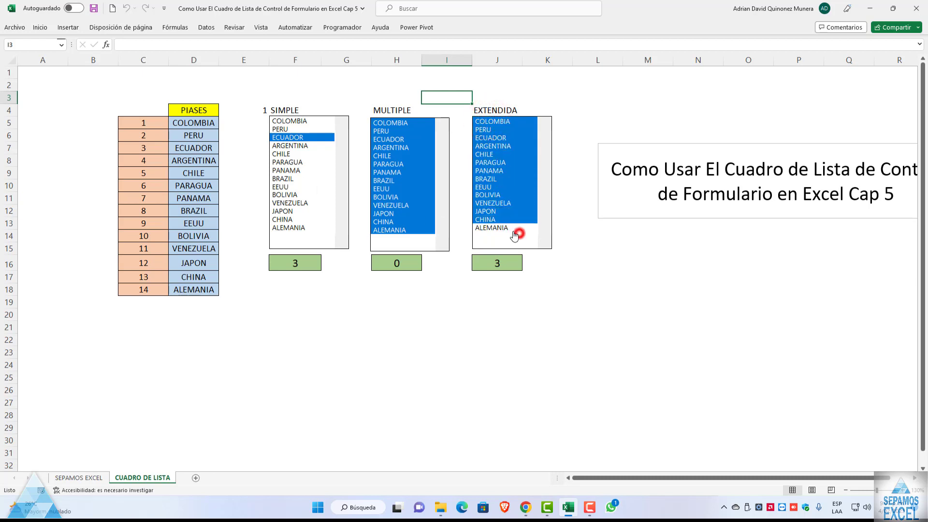
drag(489, 126, 490, 235)
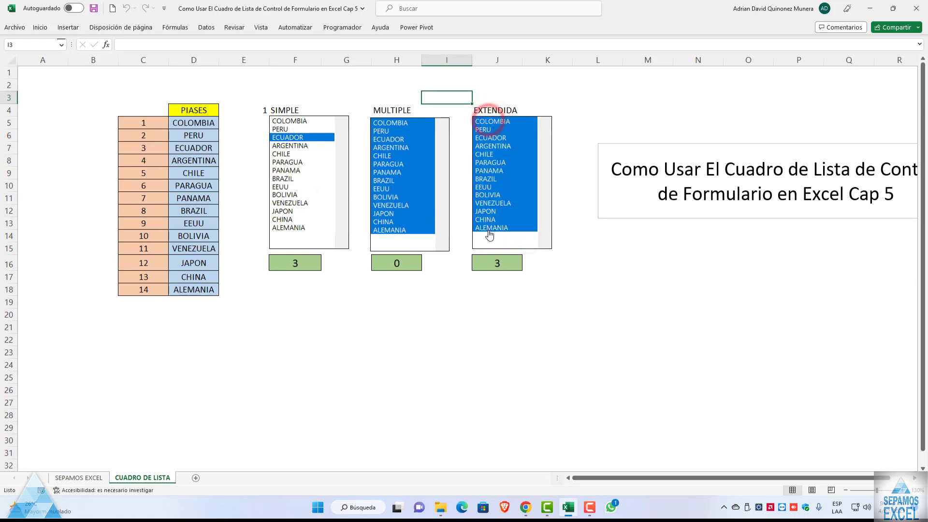
Review the EXTENDIDA list box's cell link in Format Control and confirm with OK.
right_click(502, 184)
click(545, 276)
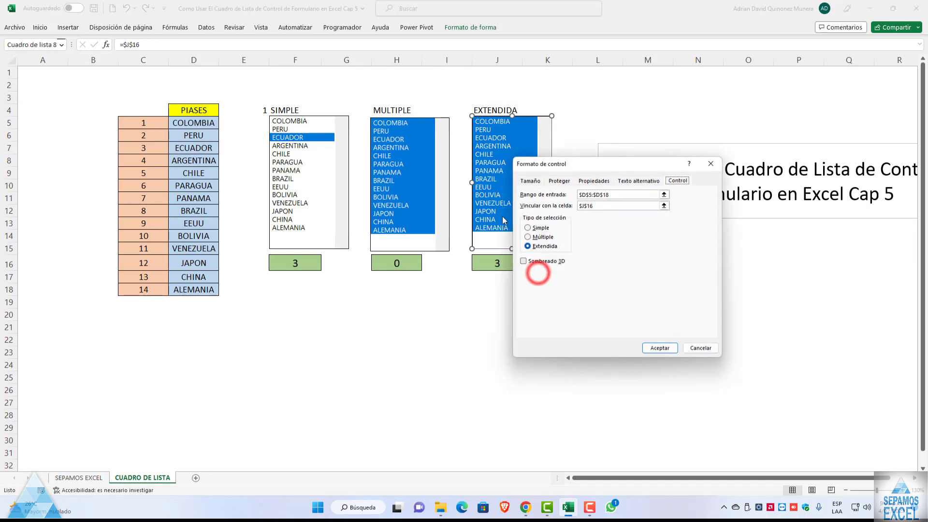
drag(583, 163, 660, 124)
click(669, 162)
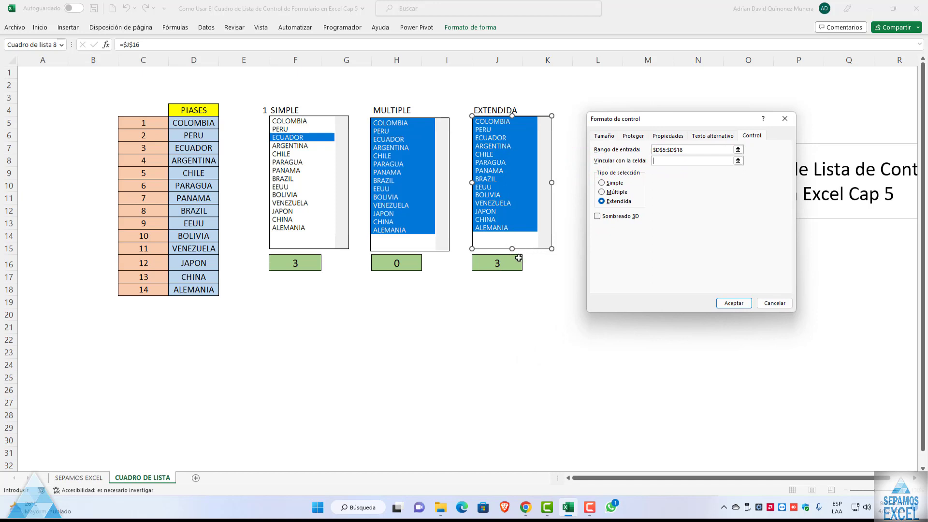
click(739, 303)
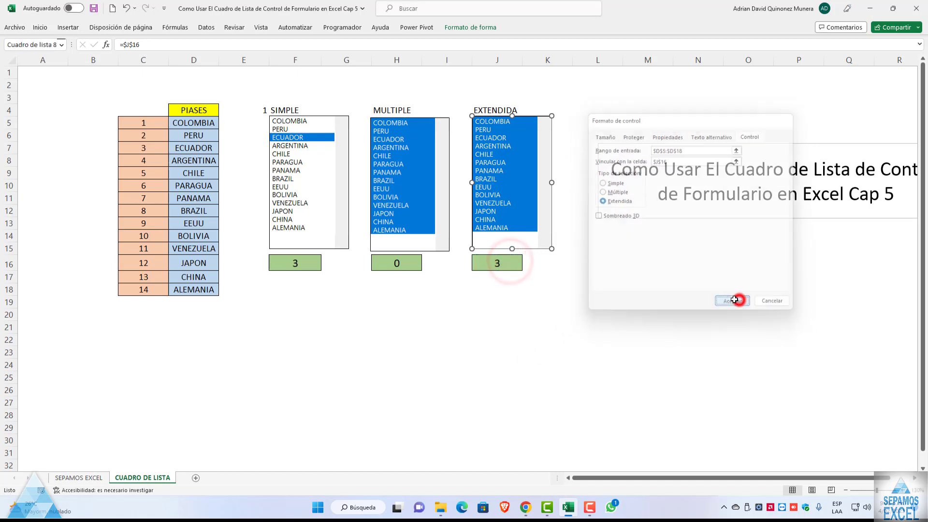
click(549, 265)
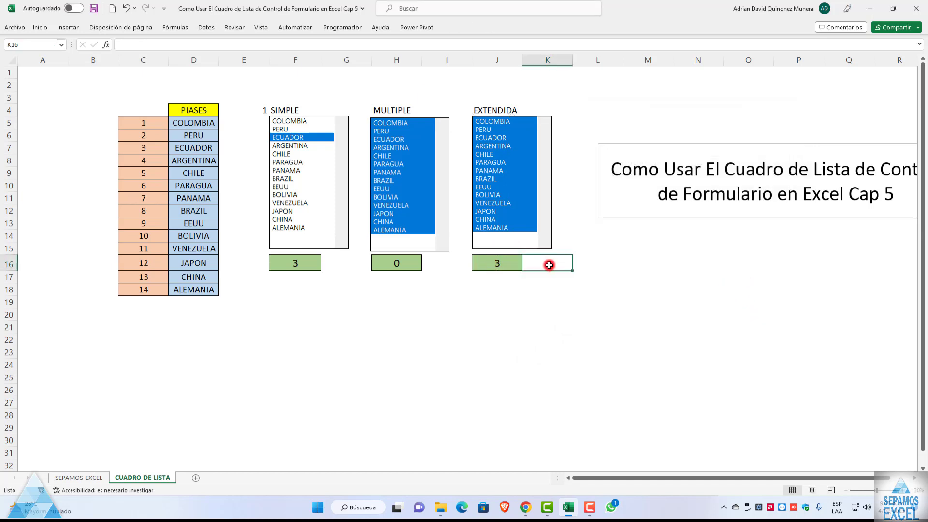
Pick single countries in EXTENDIDA, passing PANAMA and ending on COLOMBIA.
click(498, 220)
click(498, 213)
click(498, 188)
click(495, 170)
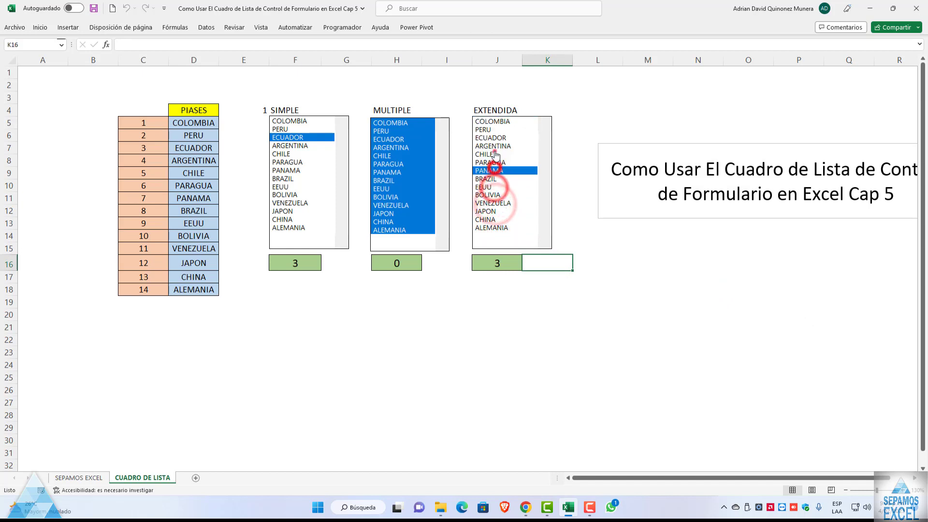
click(493, 154)
click(491, 121)
Deselect COLOMBIA, ARGENTINA, PANAMA and CHILE in the MULTIPLE list.
click(419, 123)
click(405, 147)
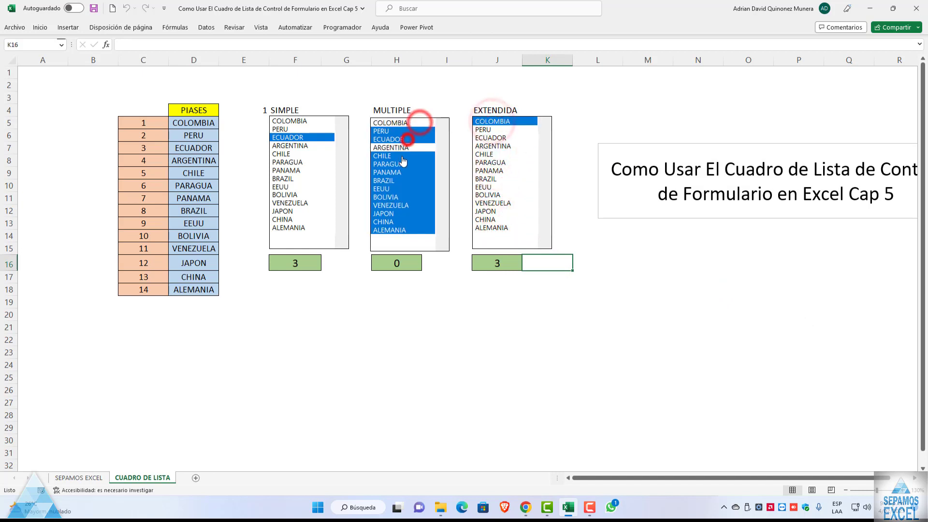
click(394, 172)
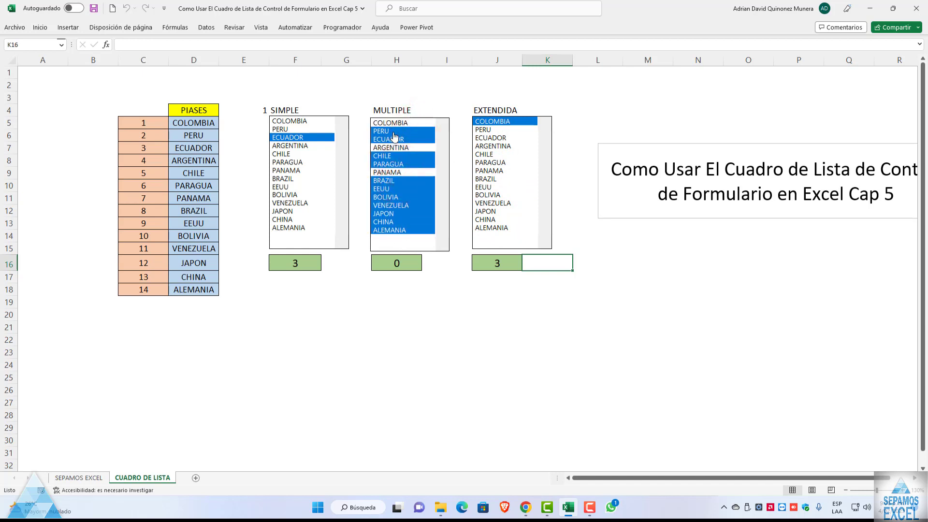
click(393, 156)
Try VENEZUELA, JAPON, COLOMBIA and ALEMANIA in the SIMPLE list.
drag(327, 141, 317, 228)
click(303, 211)
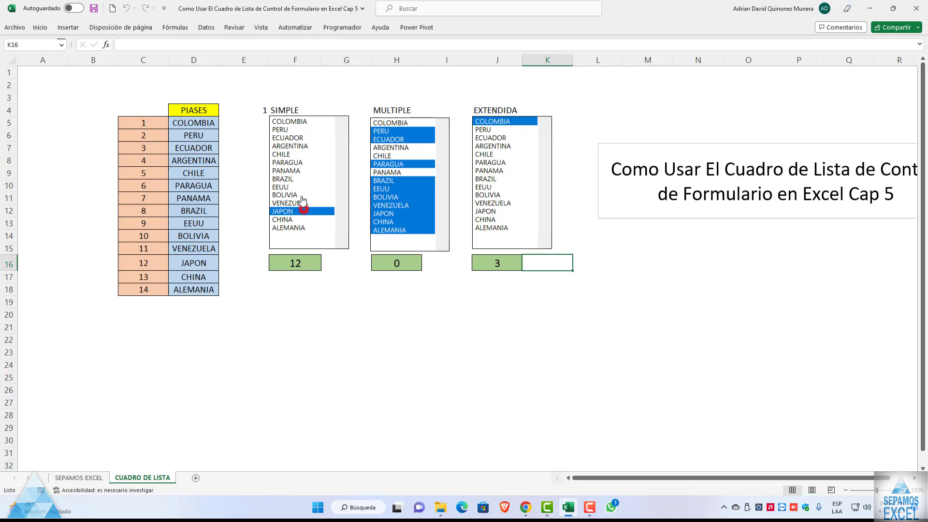
click(296, 124)
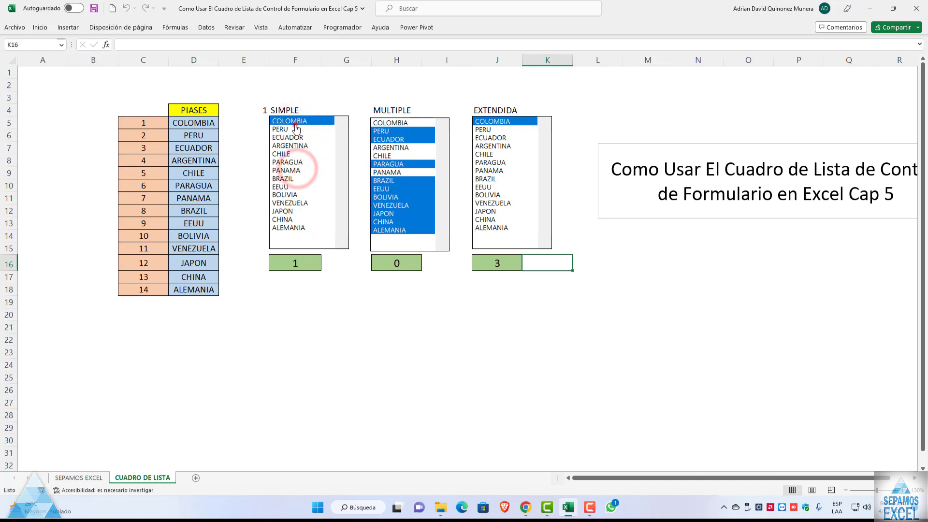
drag(296, 128, 296, 229)
click(382, 131)
Deselect PERU, ECUADOR, PARAGUA, ARGENTINA and BRAZIL in the MULTIPLE list.
click(389, 139)
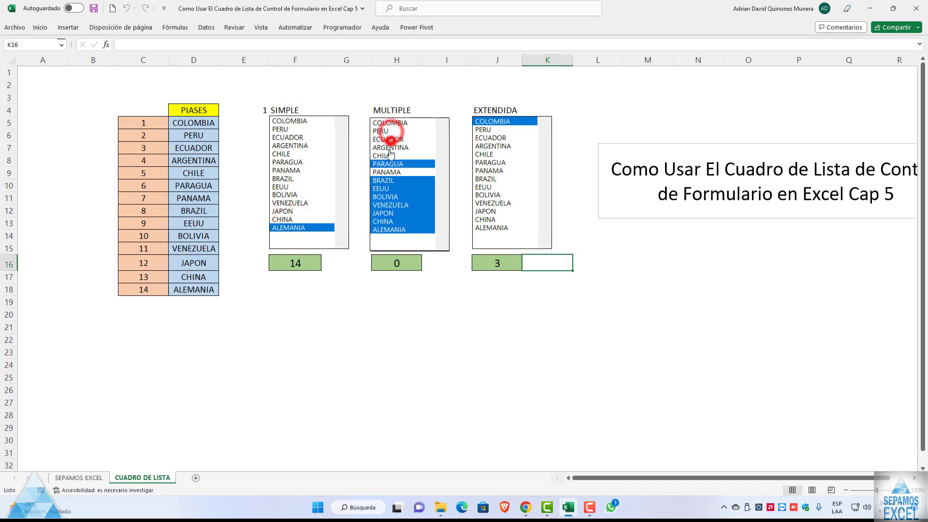
click(389, 163)
click(394, 147)
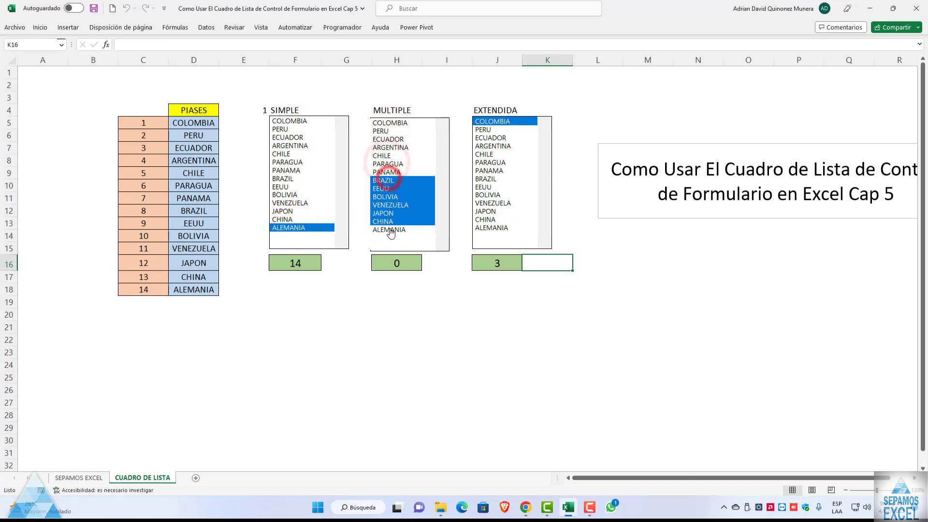
click(393, 147)
click(381, 180)
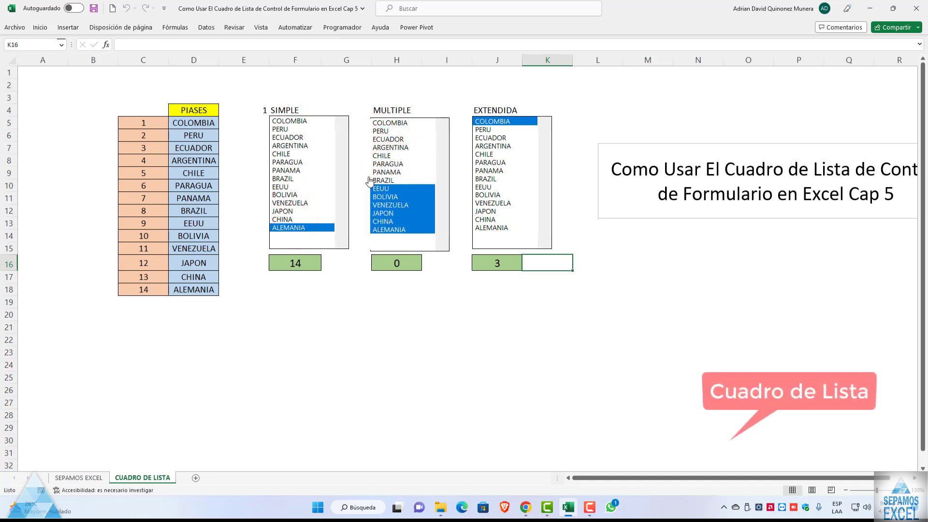
Set SIMPLE to JAPON (12) and reselect COLOMBIA through BRAZIL so MULTIPLE has every country.
drag(304, 121, 297, 211)
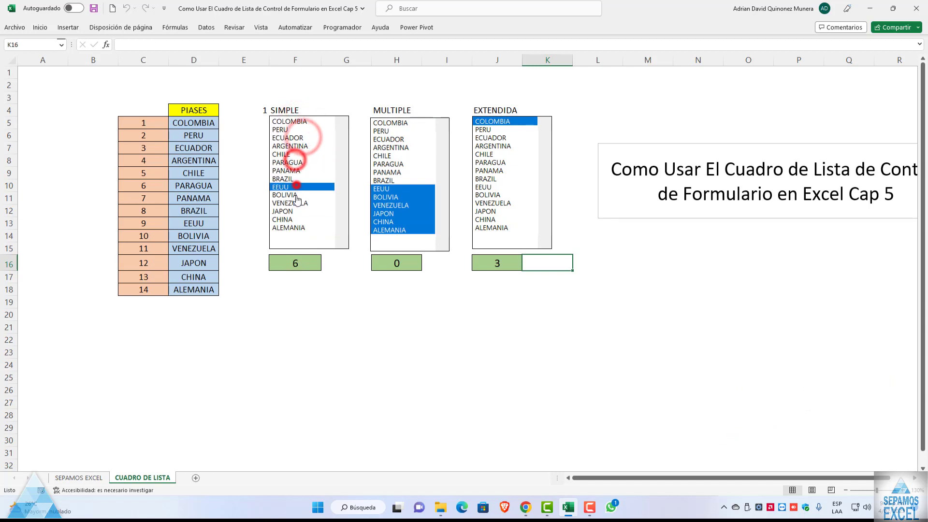
click(389, 123)
click(389, 131)
click(389, 138)
click(389, 156)
click(389, 164)
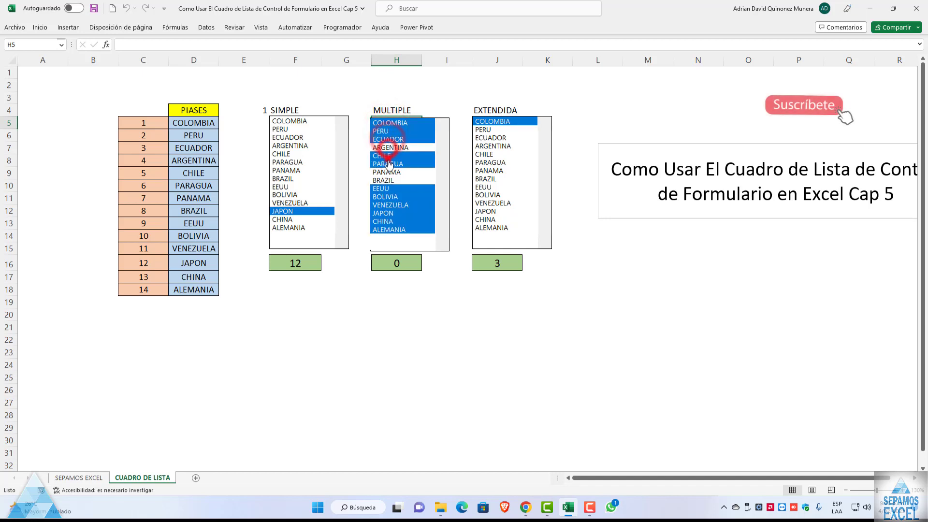
click(386, 172)
click(387, 180)
click(389, 147)
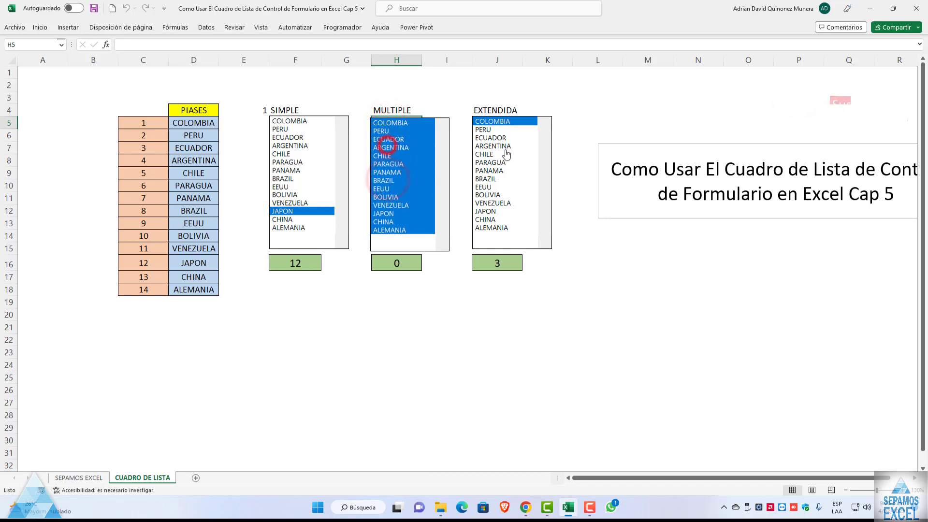
Select all countries in EXTENDIDA, then try COLOMBIA, ARGENTINA, BRAZIL and VENEZUELA in SIMPLE.
drag(486, 122, 494, 229)
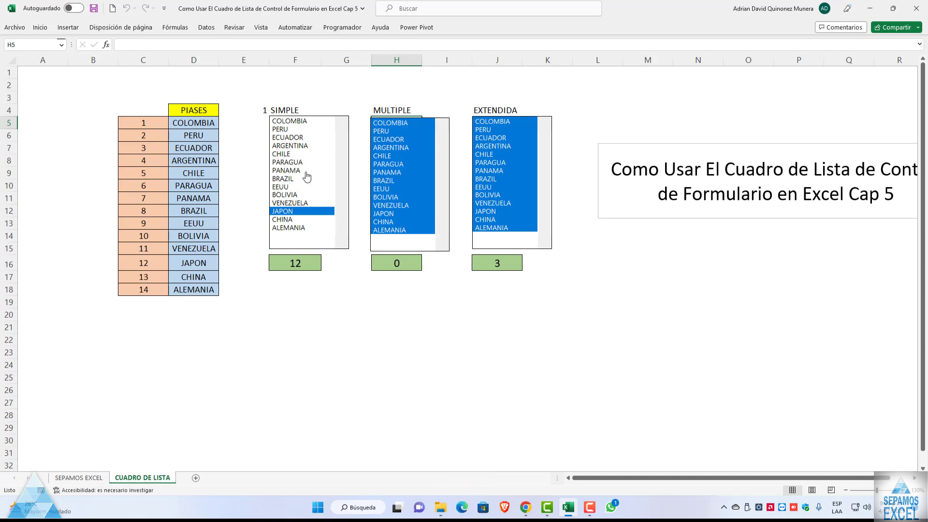
click(296, 120)
click(297, 145)
click(300, 178)
click(298, 202)
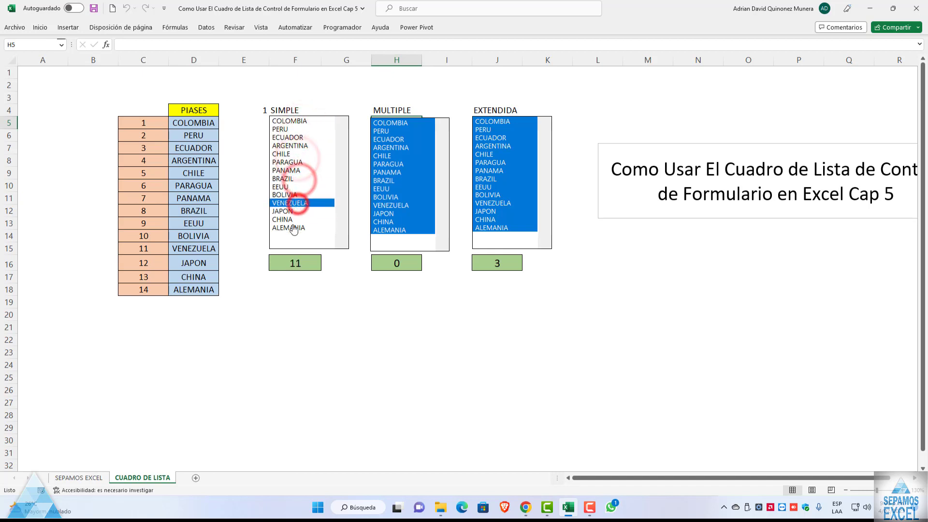
click(292, 227)
Try JAPON, PERU, PARAGUA and BOLIVIA in SIMPLE, ending on ALEMANIA with F16 at 14.
click(290, 211)
click(290, 203)
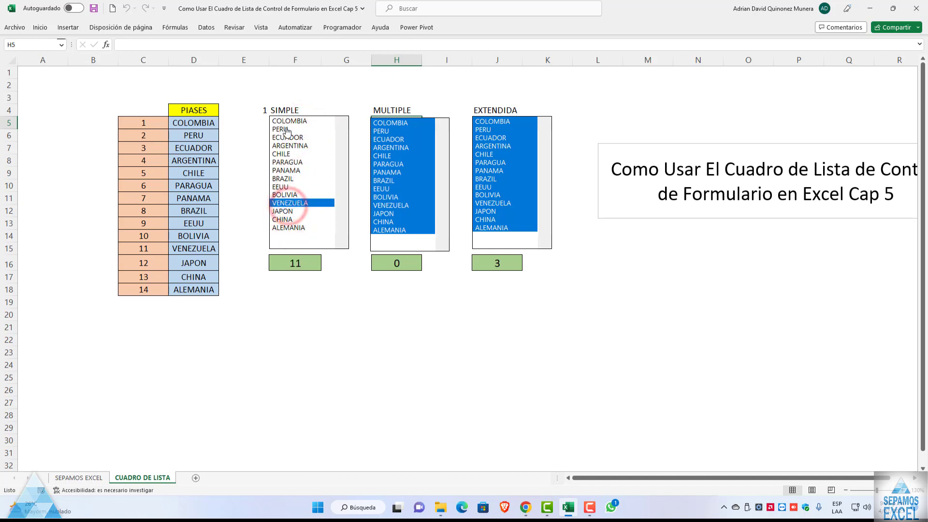
click(285, 129)
click(286, 145)
click(286, 162)
click(285, 195)
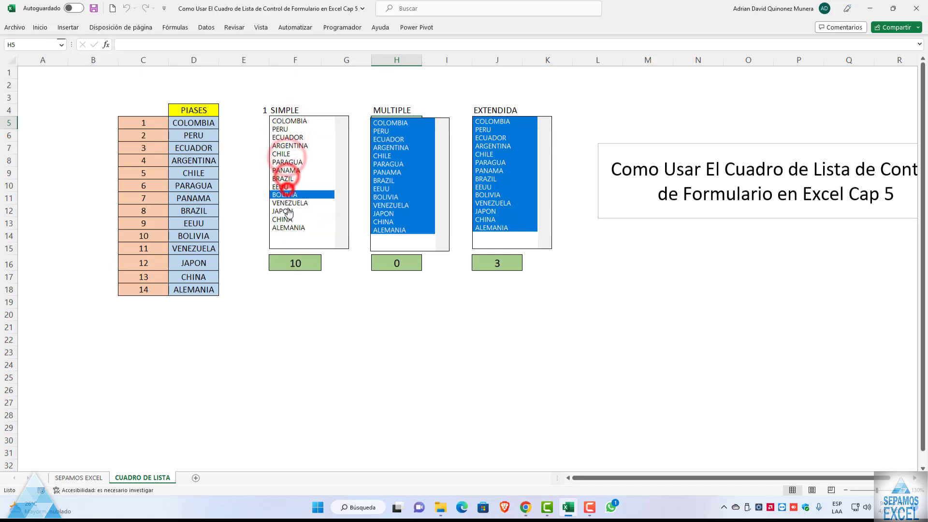
click(289, 211)
click(288, 228)
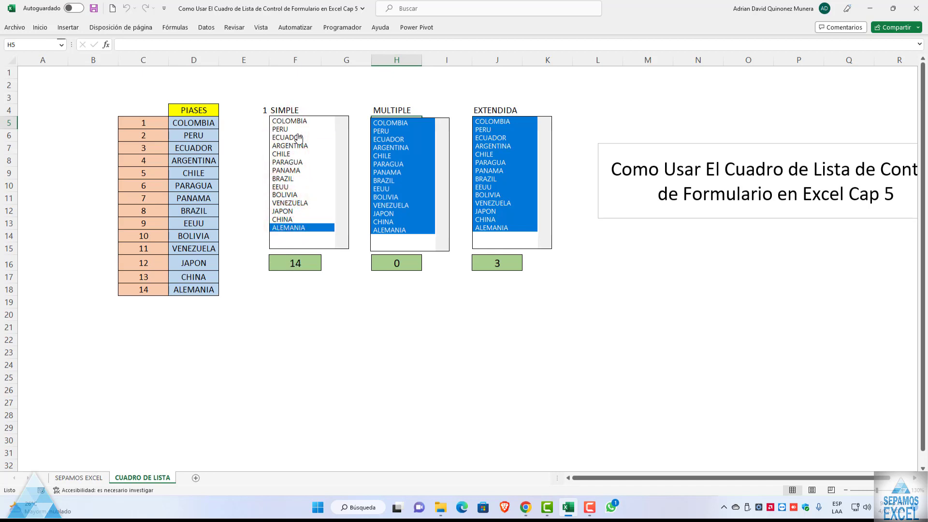
Check that F16 tracks the SIMPLE list choice by picking several countries, ending on BOLIVIA.
click(298, 263)
click(290, 219)
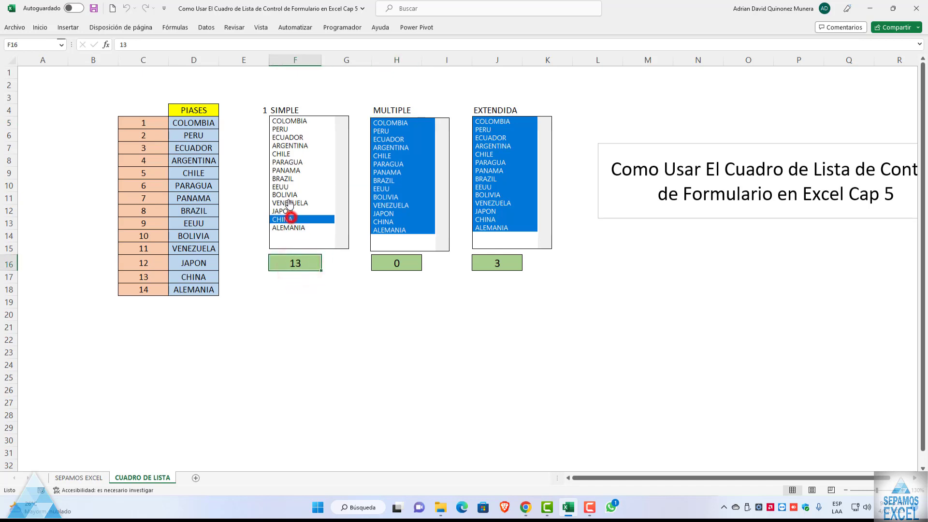
click(287, 194)
click(287, 170)
click(287, 145)
click(288, 121)
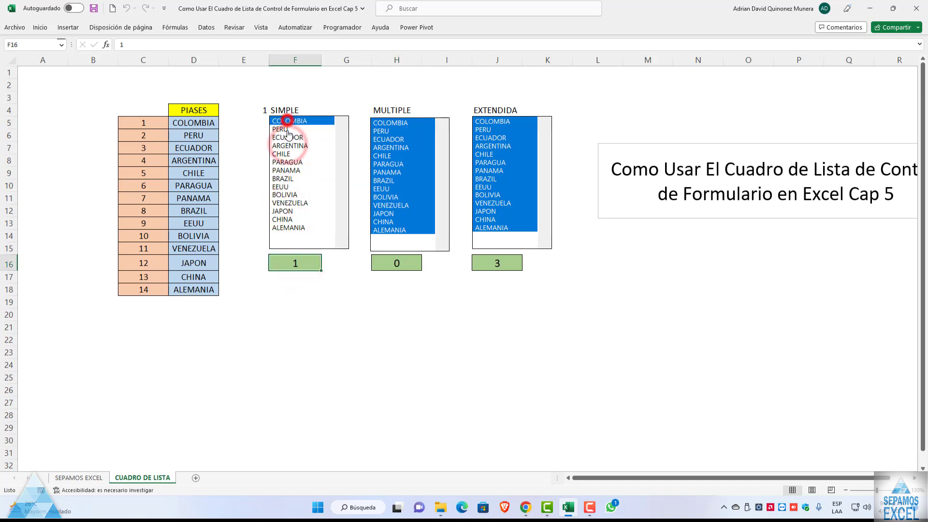
click(290, 146)
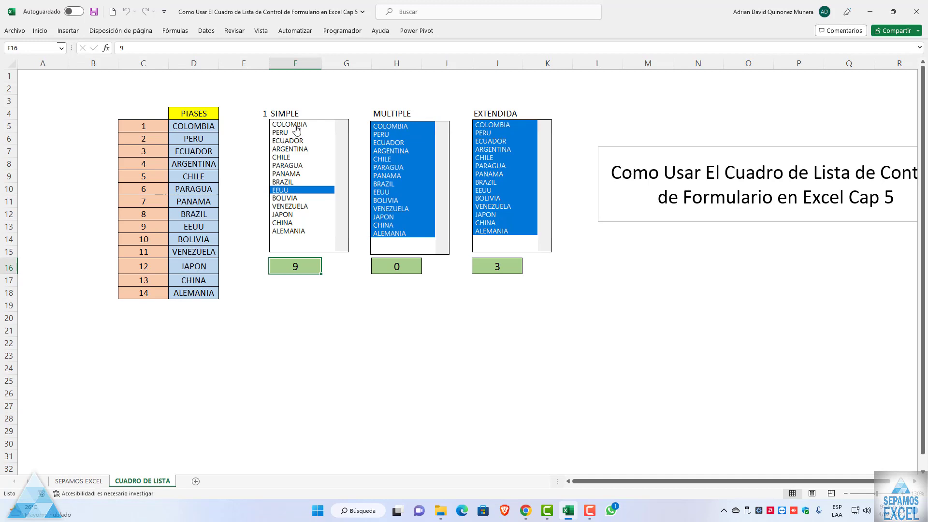
click(280, 132)
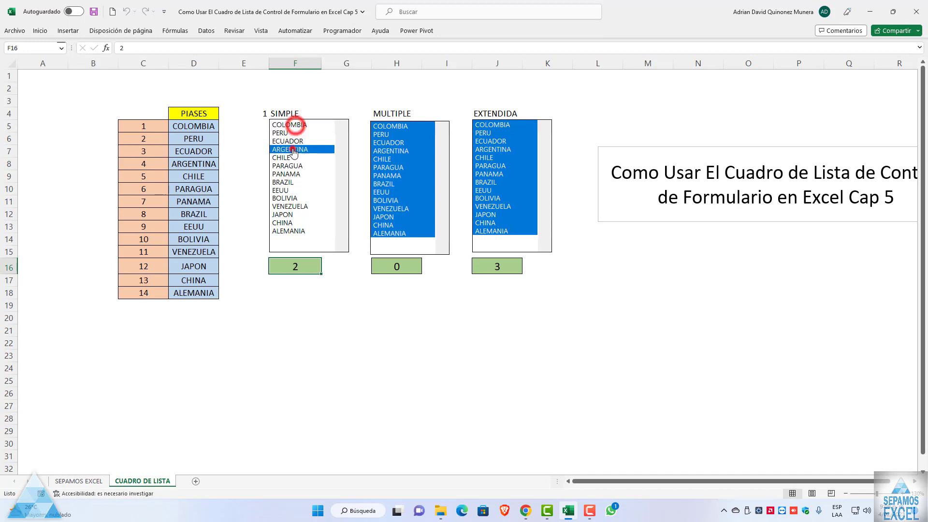
click(289, 149)
click(286, 173)
click(285, 197)
Clear every selected country in the MULTIPLE list, from ALEMANIA up to COLOMBIA.
click(402, 234)
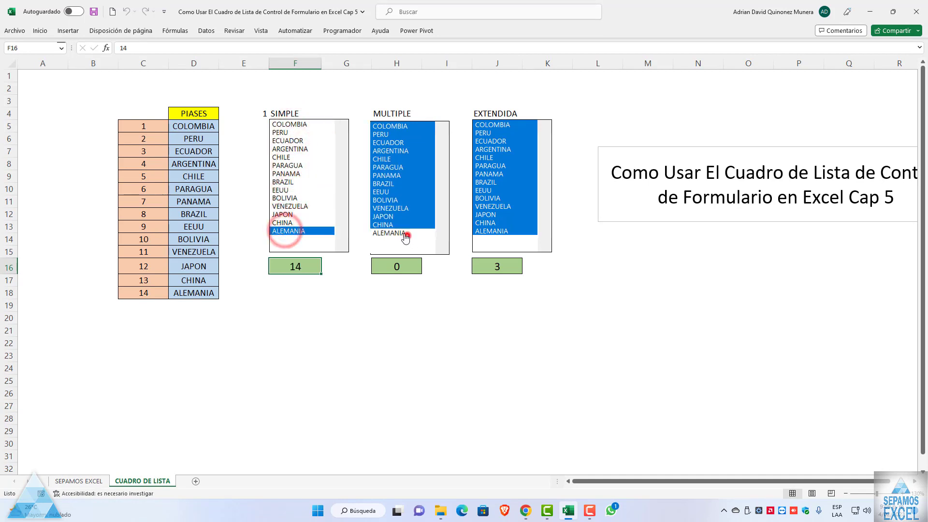
click(397, 225)
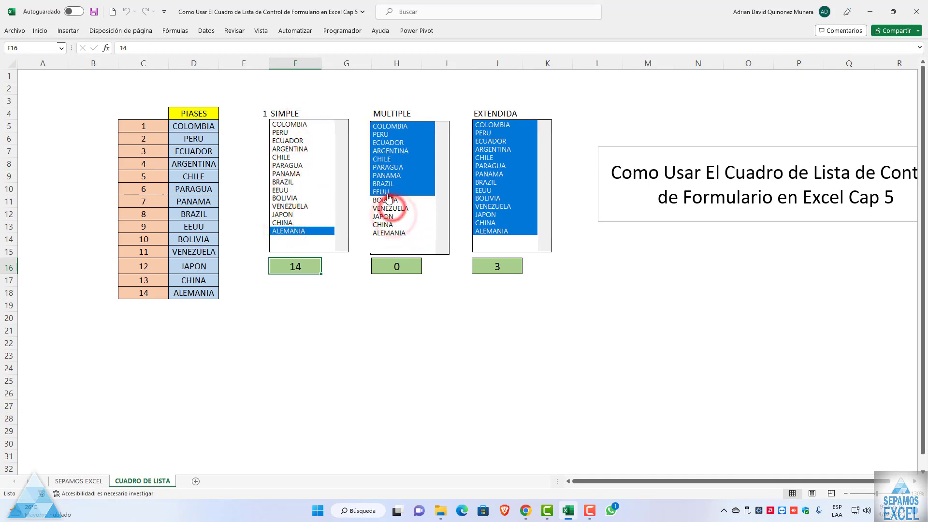
click(387, 175)
click(387, 168)
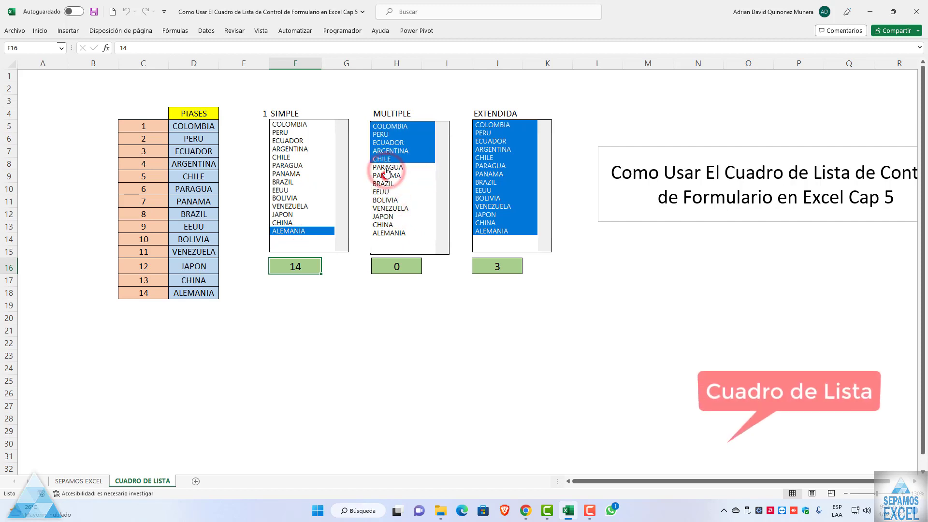
click(387, 158)
click(387, 151)
click(387, 143)
click(387, 134)
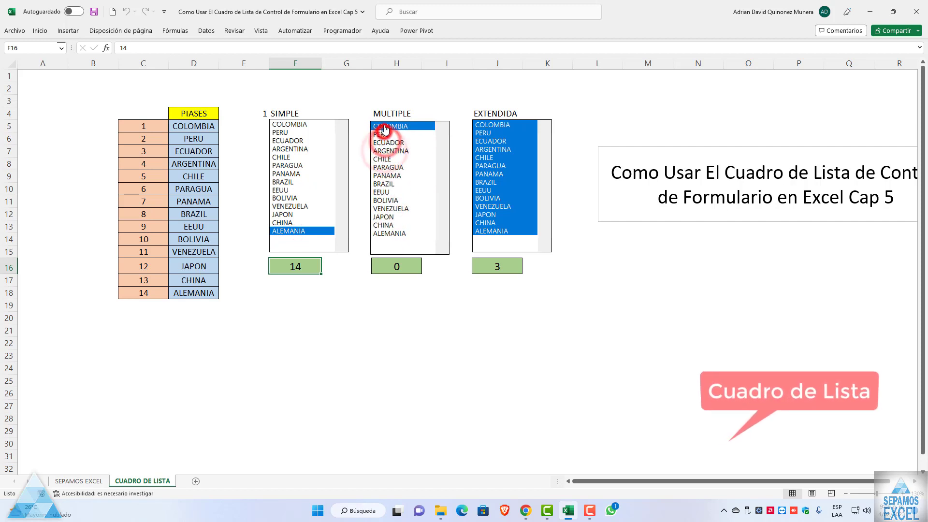
click(386, 126)
Select BRAZIL, EEUU, BOLIVIA, VENEZUELA, JAPON, CHINA and ALEMANIA in the MULTIPLE list.
click(391, 199)
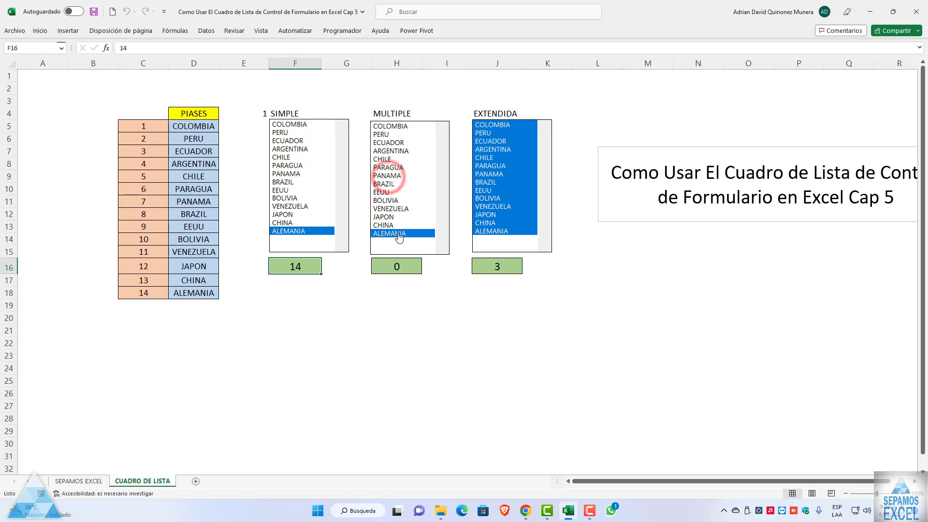
click(391, 232)
click(392, 199)
click(389, 184)
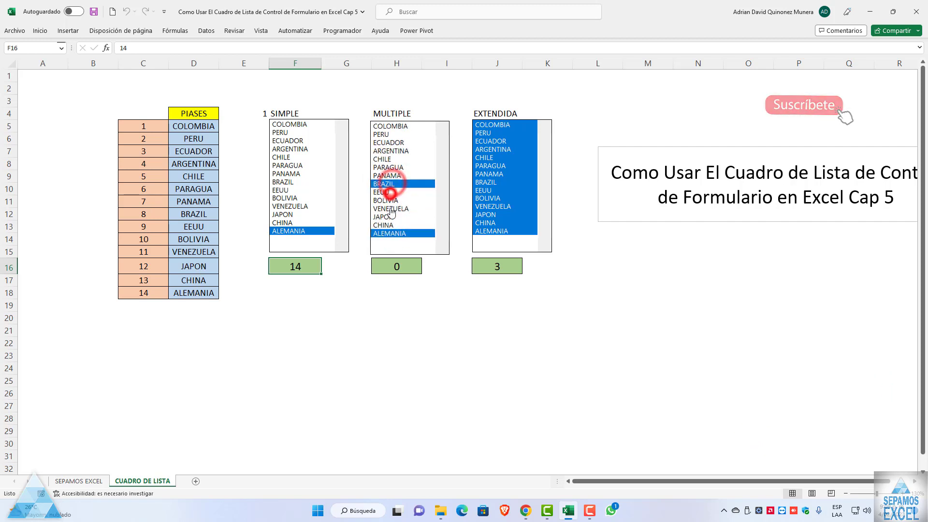
click(389, 207)
click(390, 216)
click(386, 192)
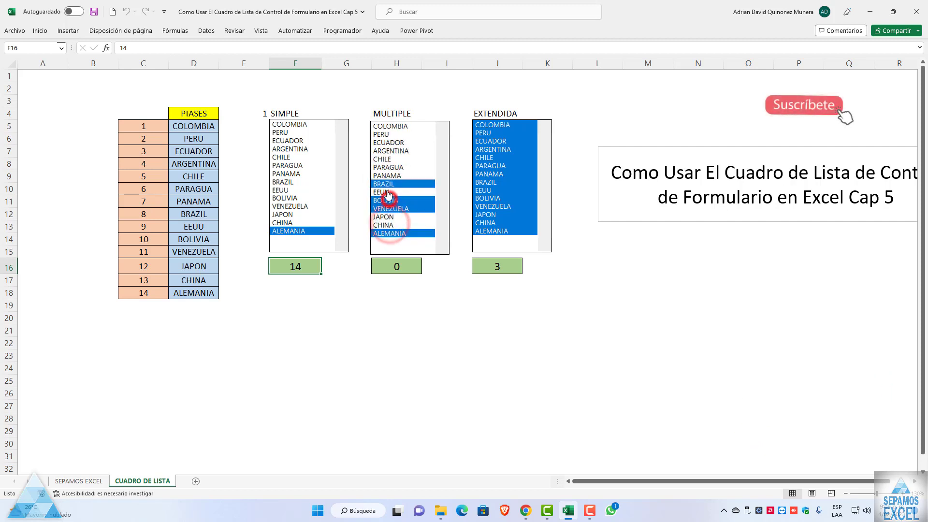
click(387, 199)
click(390, 224)
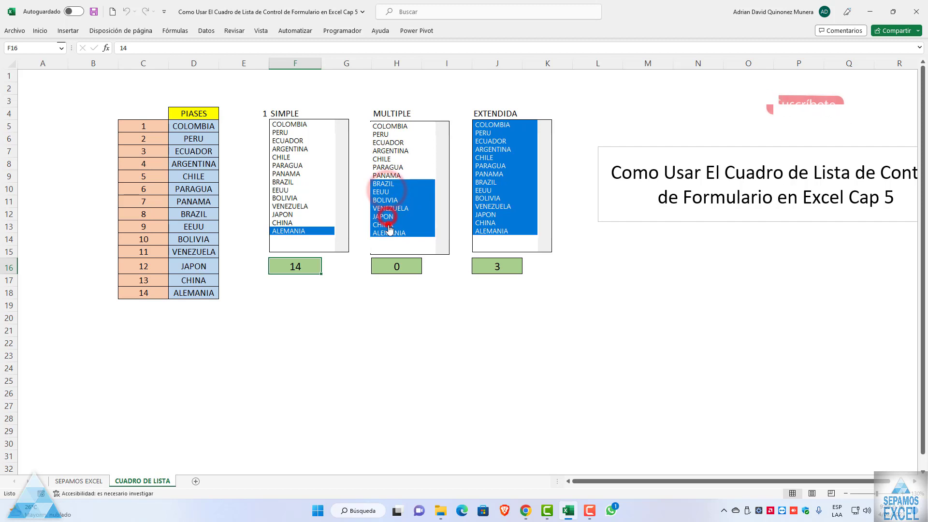
Drag-select COLOMBIA through PANAMA in the EXTENDIDA list, replacing the PERU–ARGENTINA block.
click(494, 240)
drag(489, 132, 492, 174)
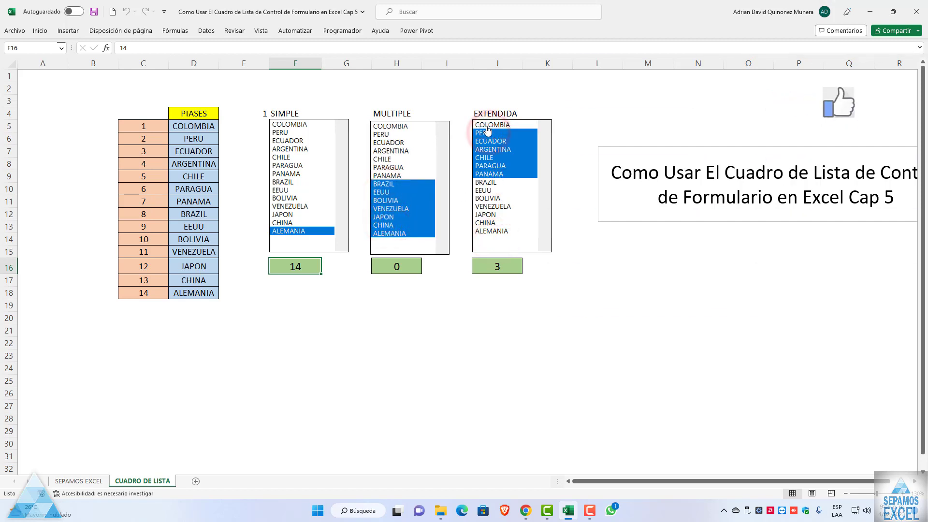
drag(486, 125, 493, 177)
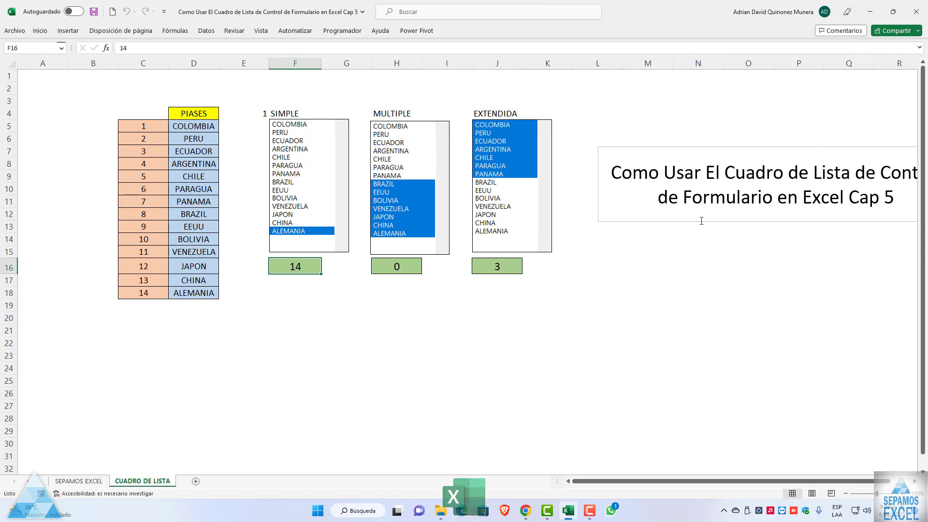
Move the title text box beneath the three lists and narrow it so the title wraps.
drag(701, 221, 390, 360)
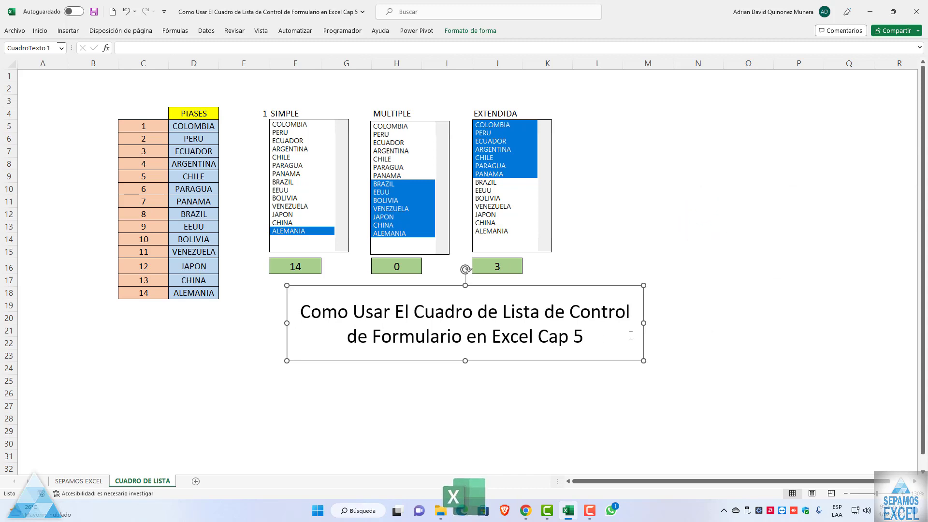
mouse_move(643, 323)
mouse_down()
mouse_move(569, 322)
mouse_move(617, 322)
mouse_up()
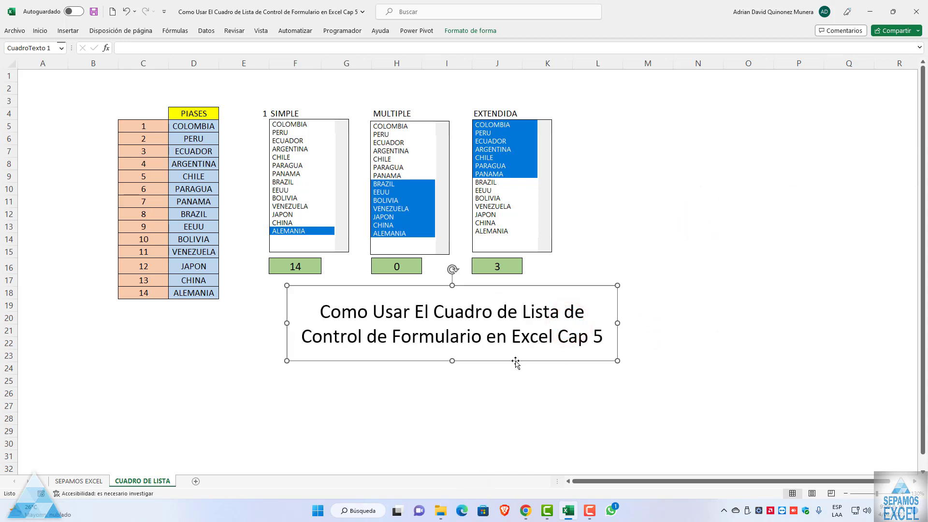
drag(516, 363, 479, 368)
click(649, 244)
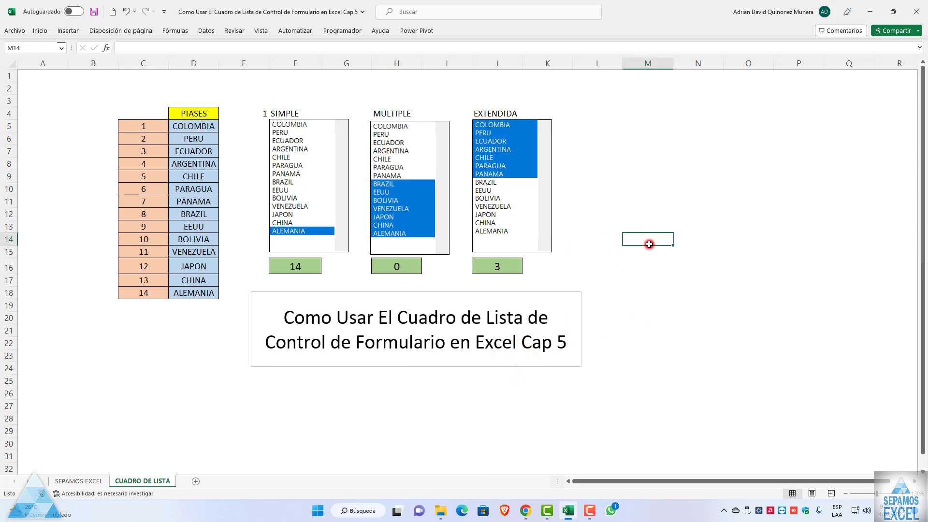